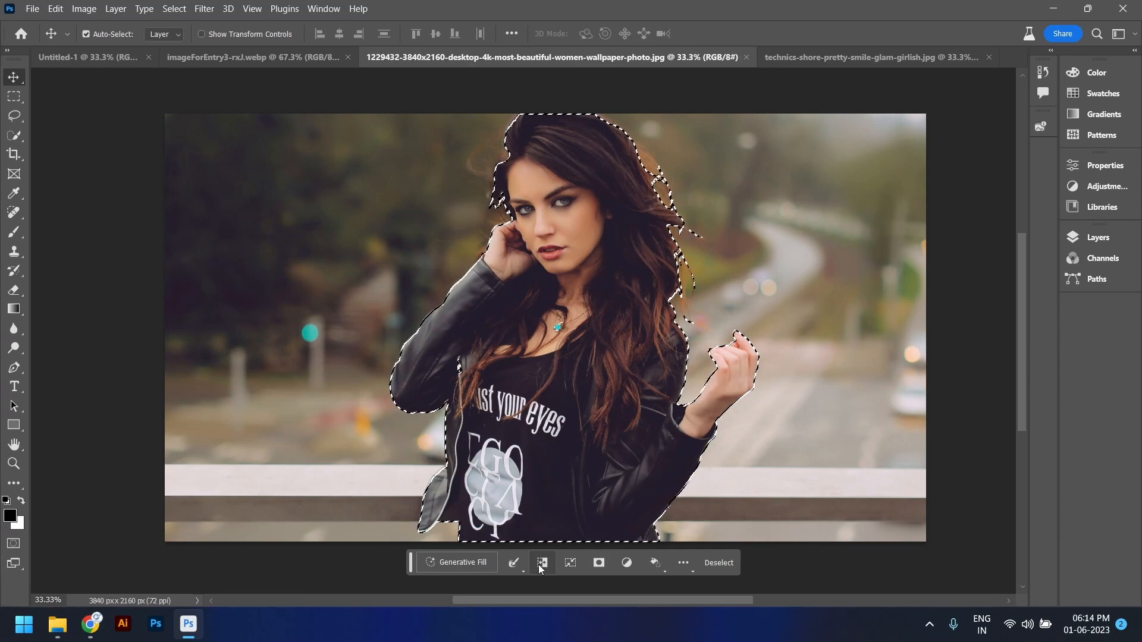
Replace the background behind the woman using Generative Fill with the prompt "park with green trees and a bench", and choose the third variation
left_click(457, 562)
type("park w")
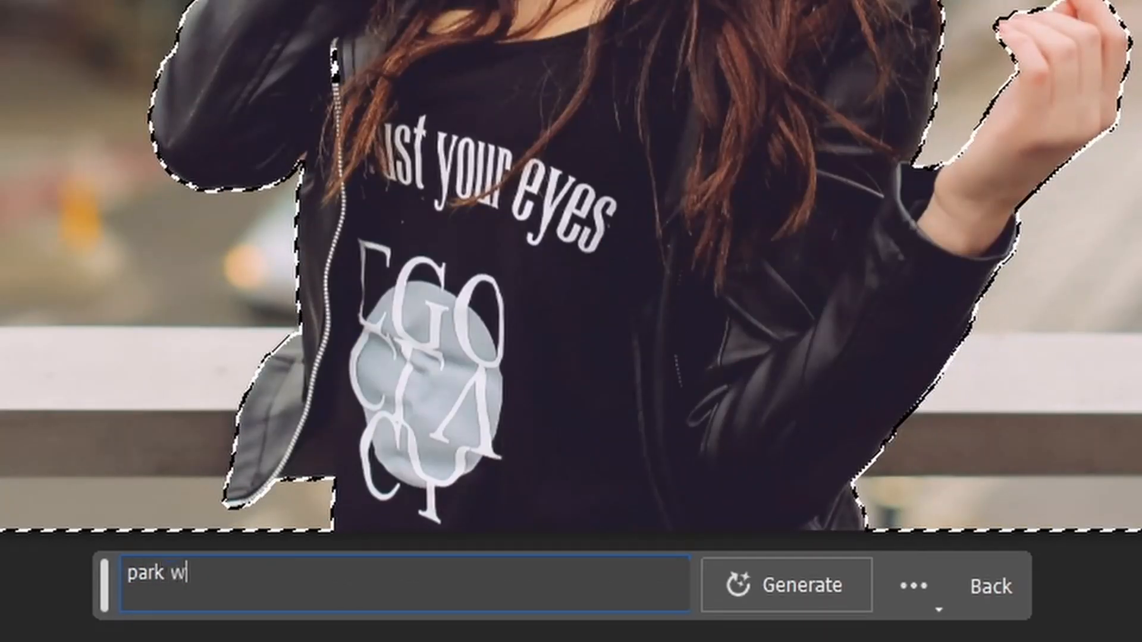
type("ith green trees and a bench")
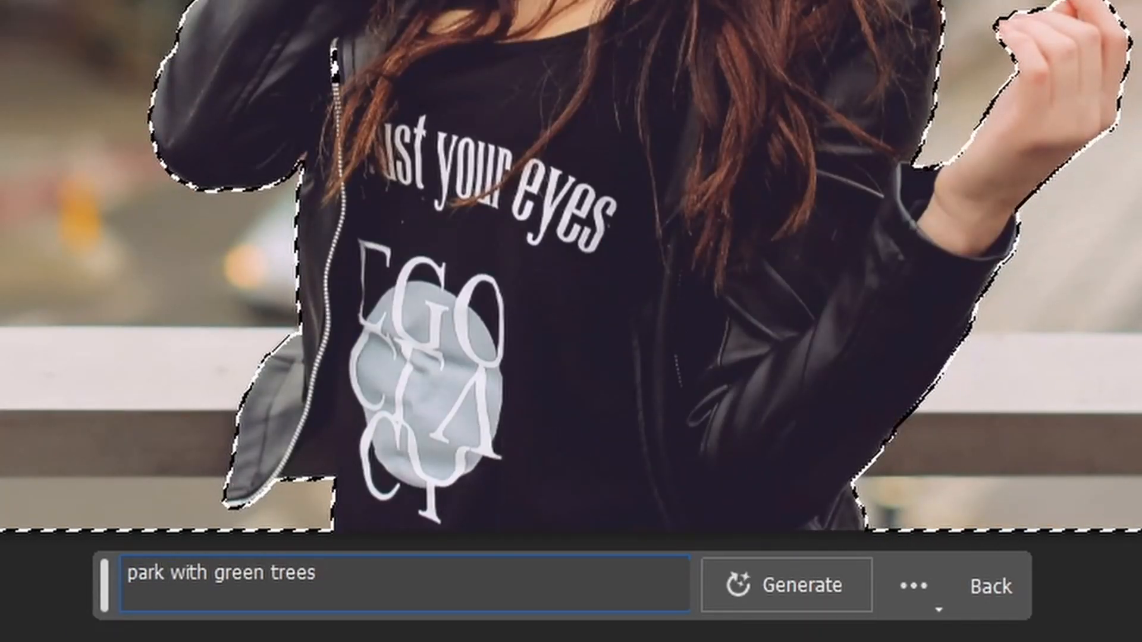
left_click(779, 588)
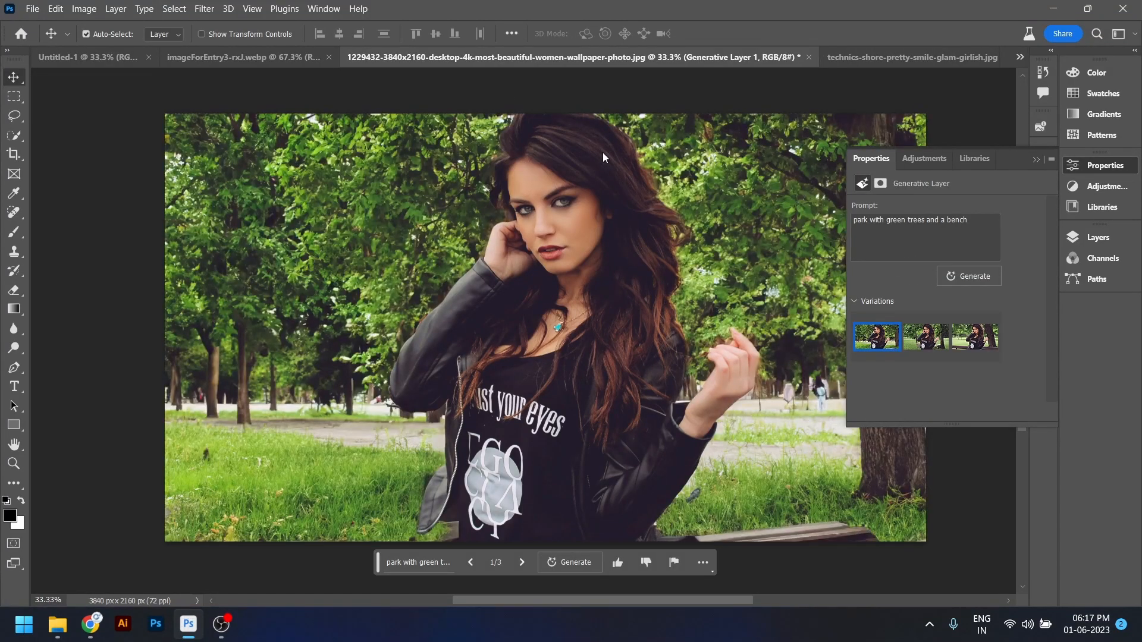
left_click(925, 344)
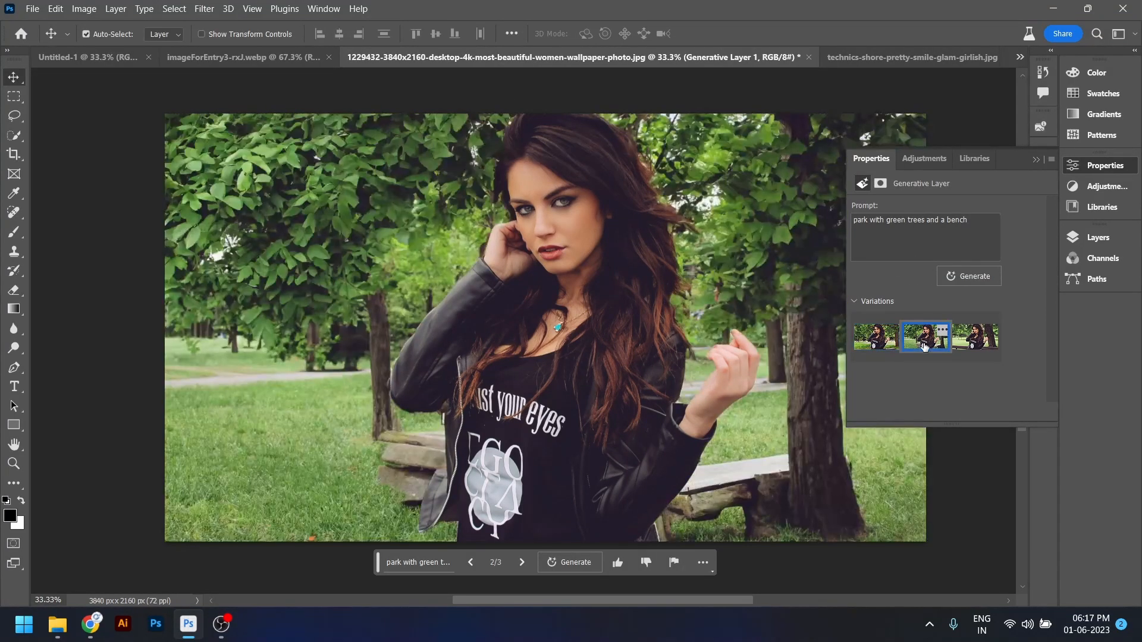
left_click(959, 344)
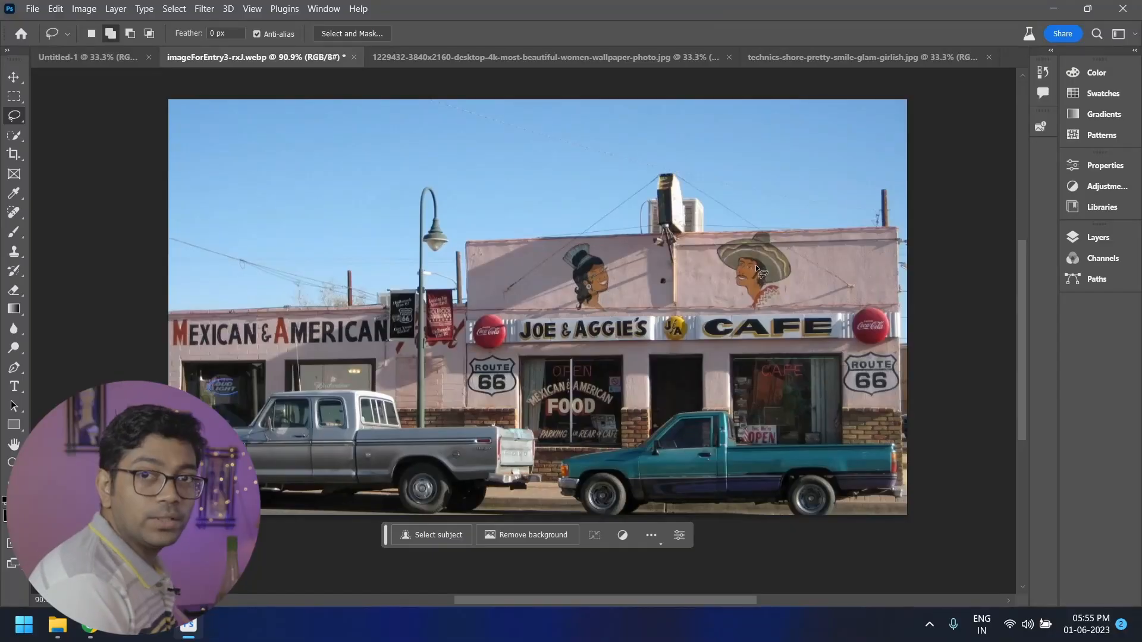
Outline the teal pickup truck in the cafe photo with the Lasso tool and remove it using Generative Fill without a prompt
left_click(444, 58)
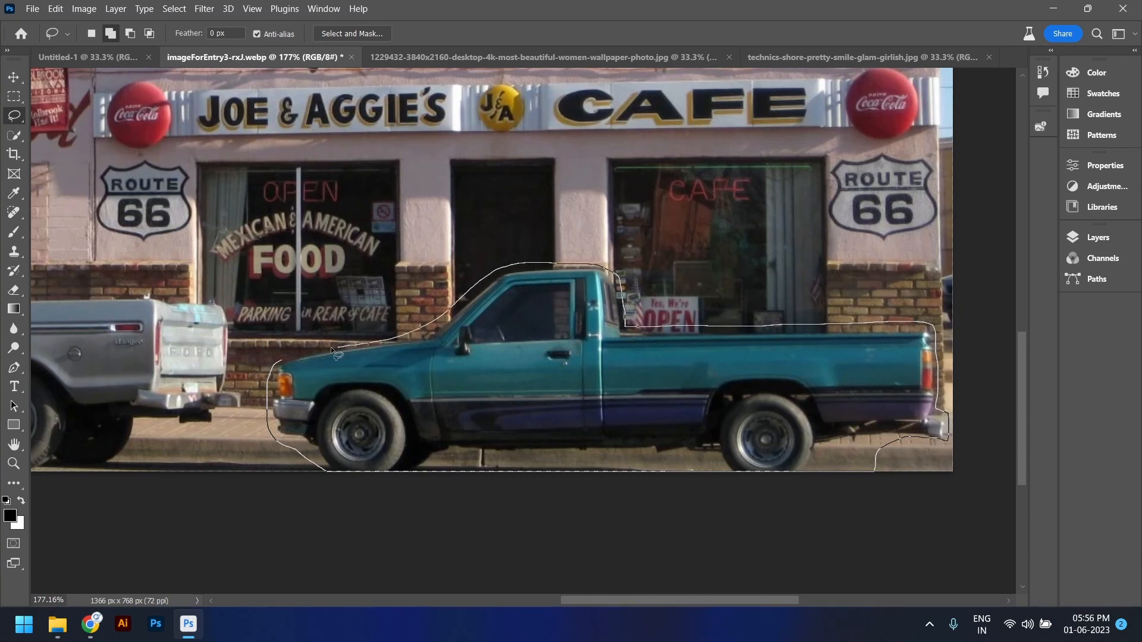
left_click_drag(289, 365, 285, 361)
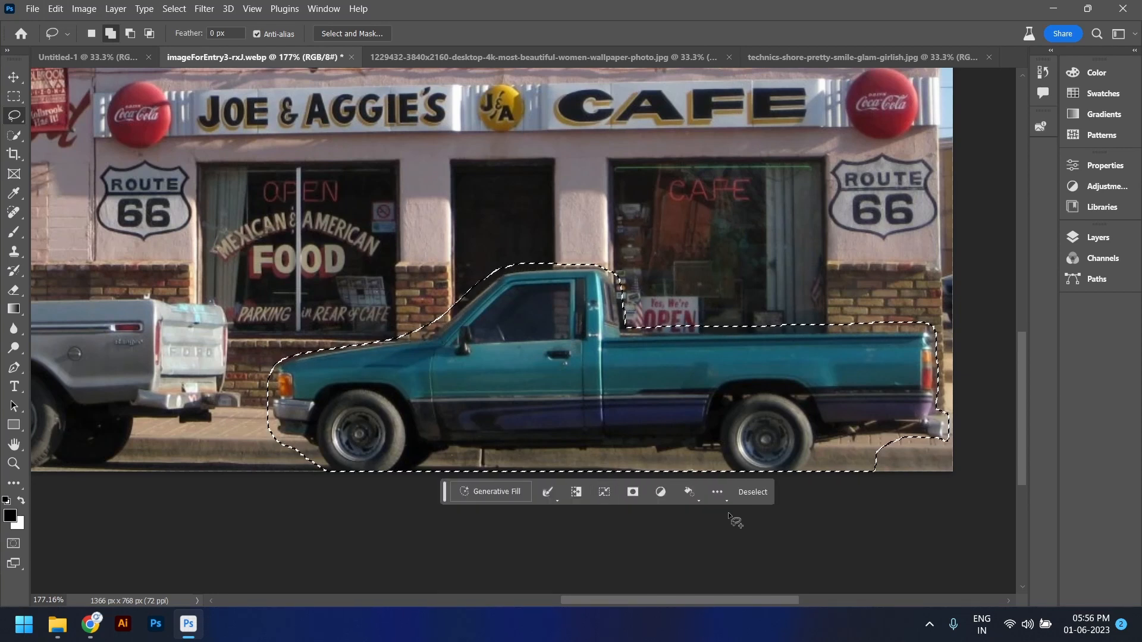
left_click(479, 491)
left_click(689, 492)
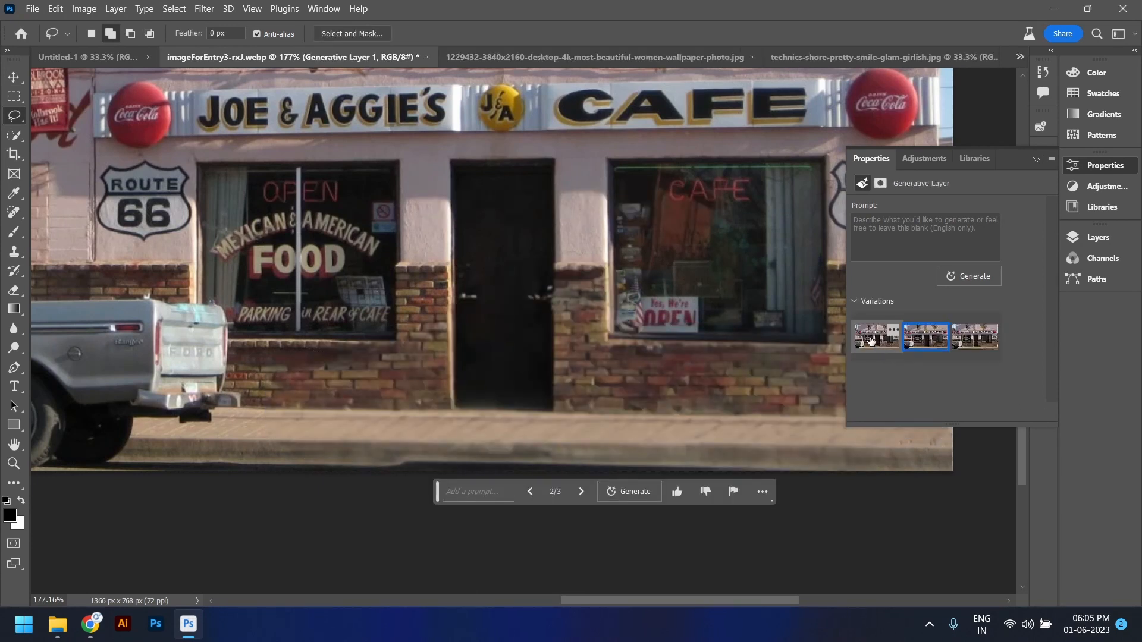
Compare the first, second and third variations generated in place of the teal truck
left_click(871, 340)
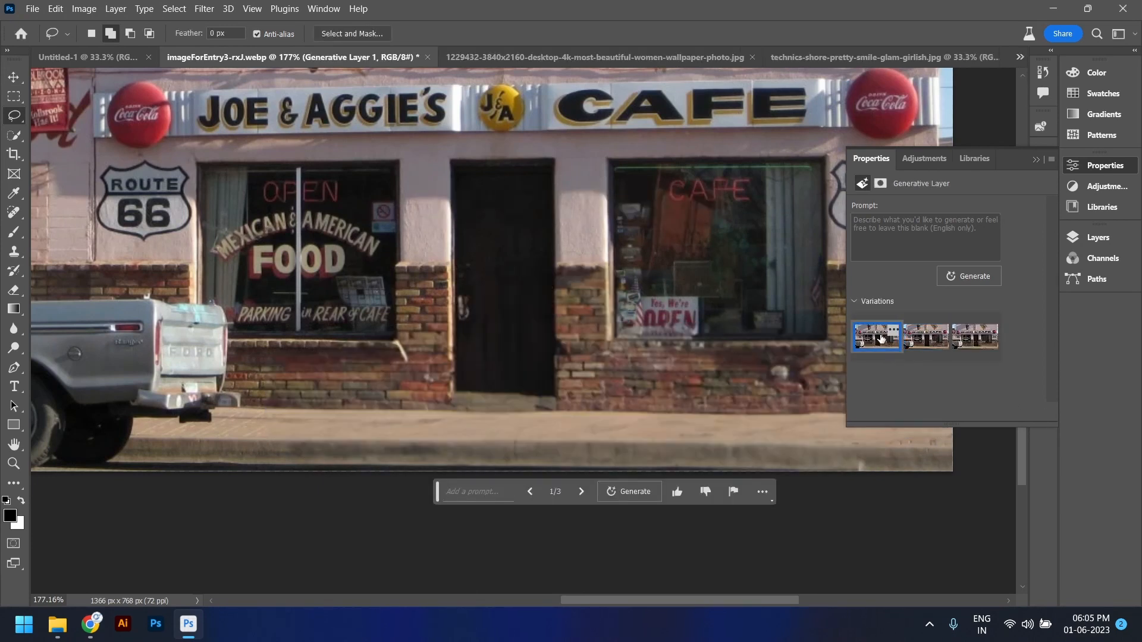
left_click(918, 340)
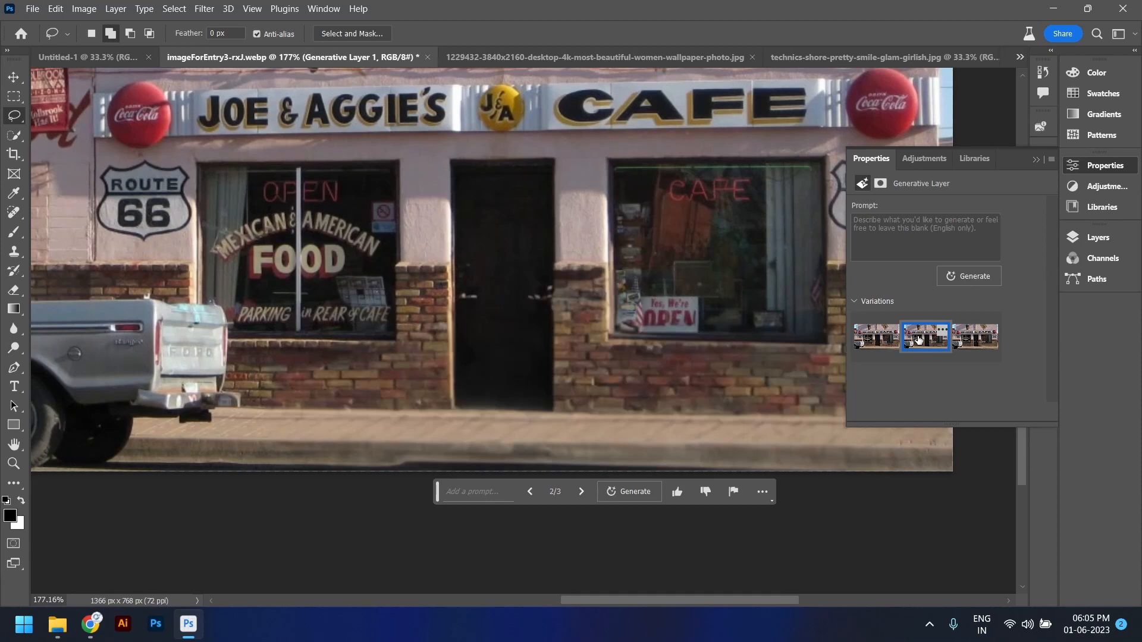
left_click(968, 341)
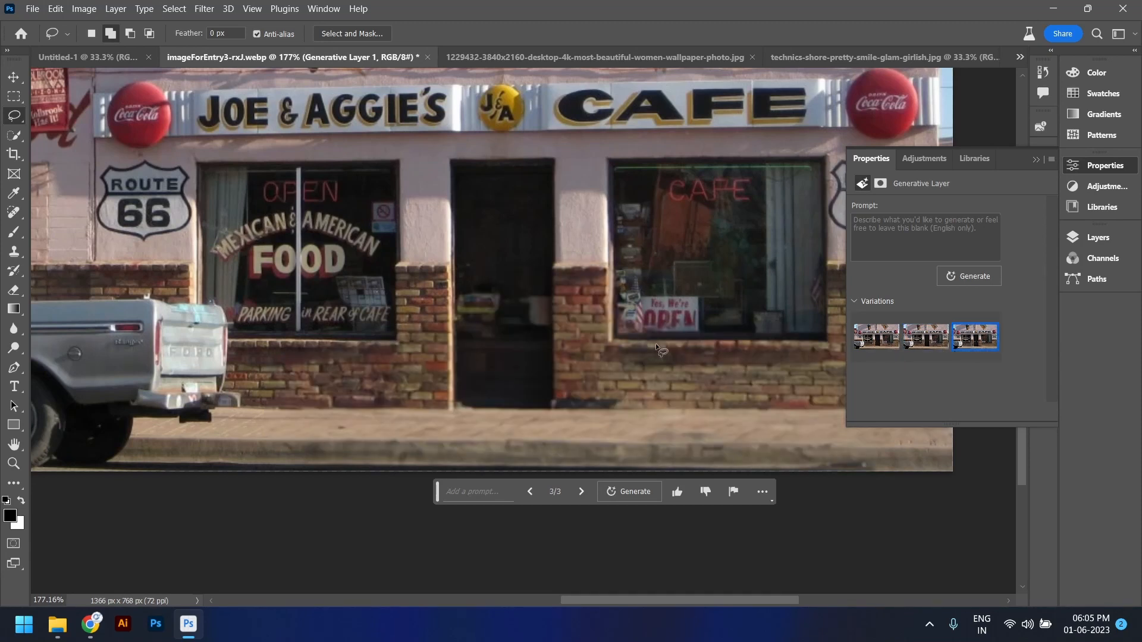
Examine the third variation's pavement, curb, brick wall and doorway up close, from the grey truck's bumper to the building's far corner, and in full view
scroll(561, 204, "down", 3)
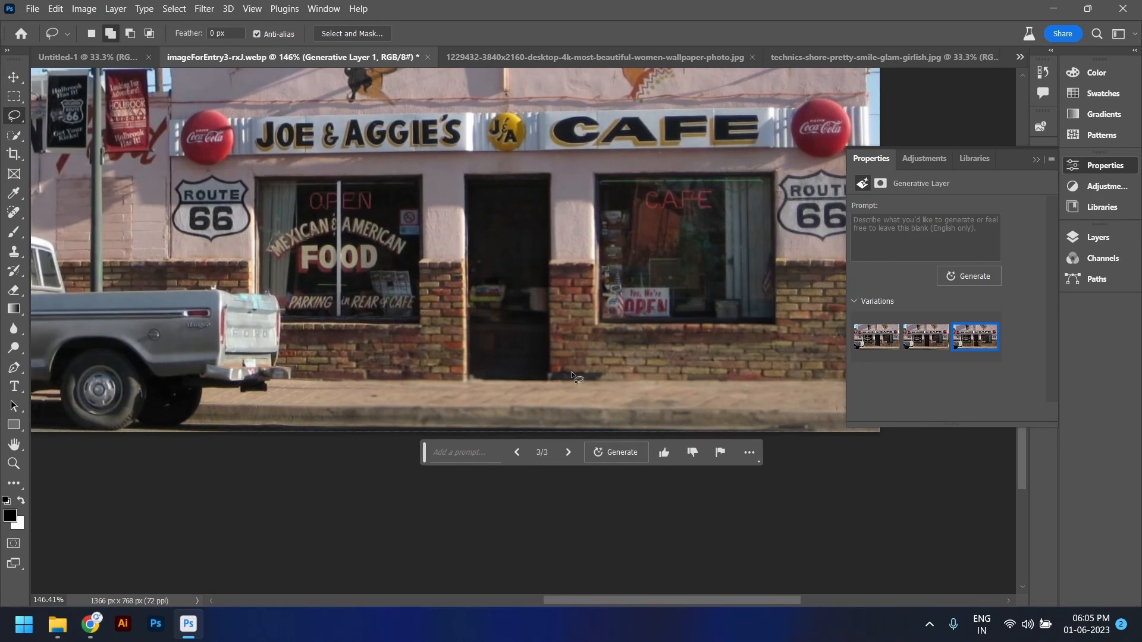
scroll(497, 394, "down", 4)
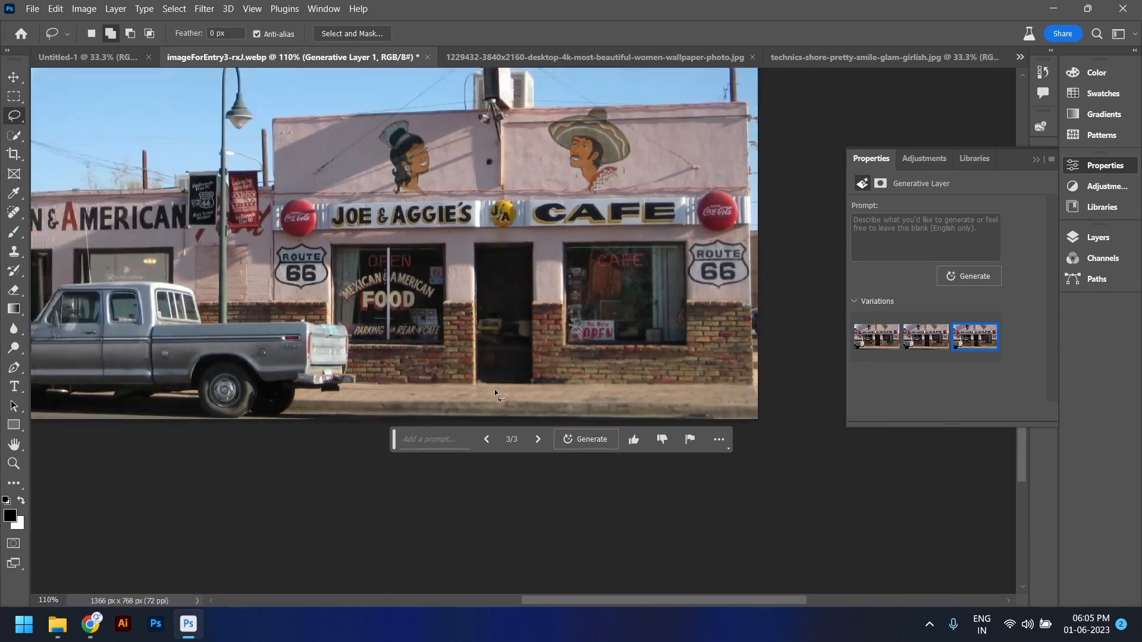
scroll(504, 402, "down", 1)
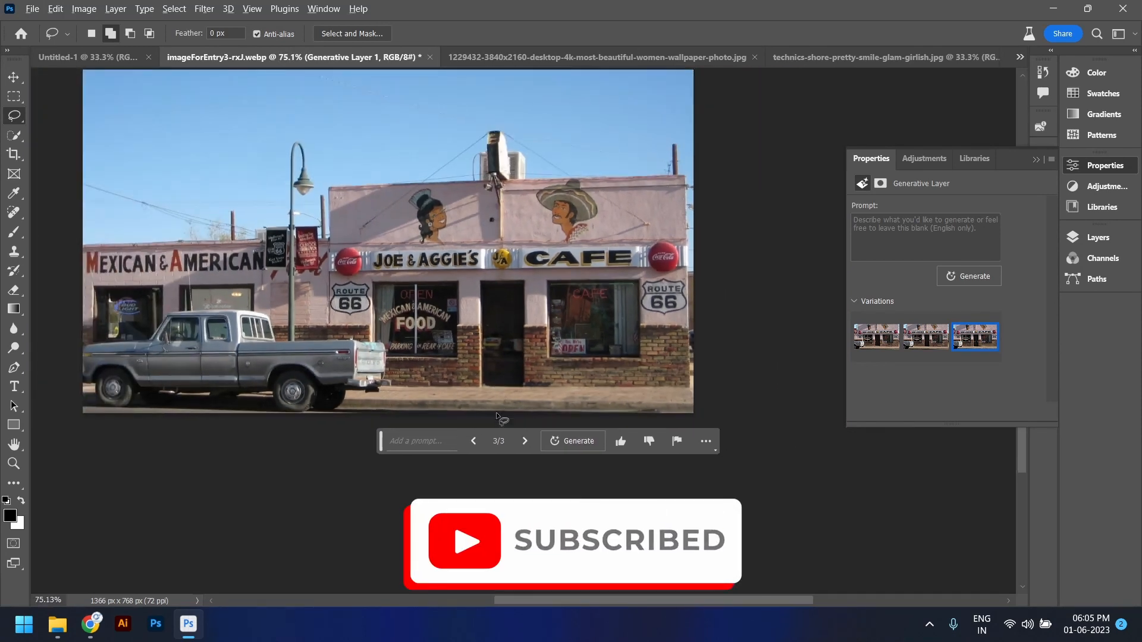
scroll(502, 401, "up", 8)
scroll(501, 412, "up", 3)
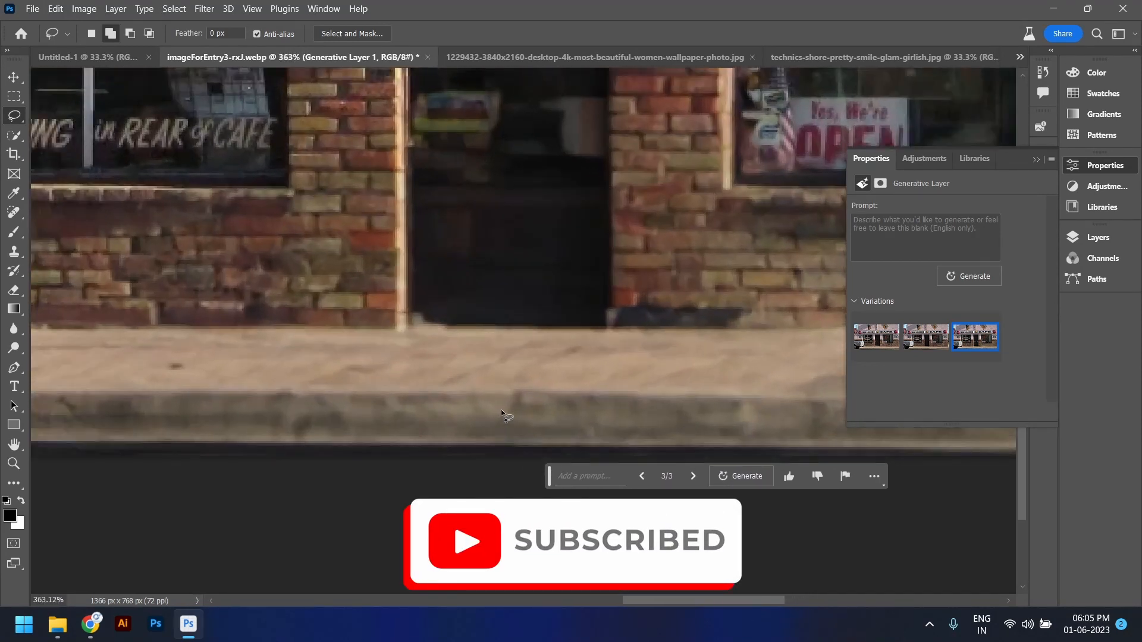
left_click_drag(416, 379, 537, 345)
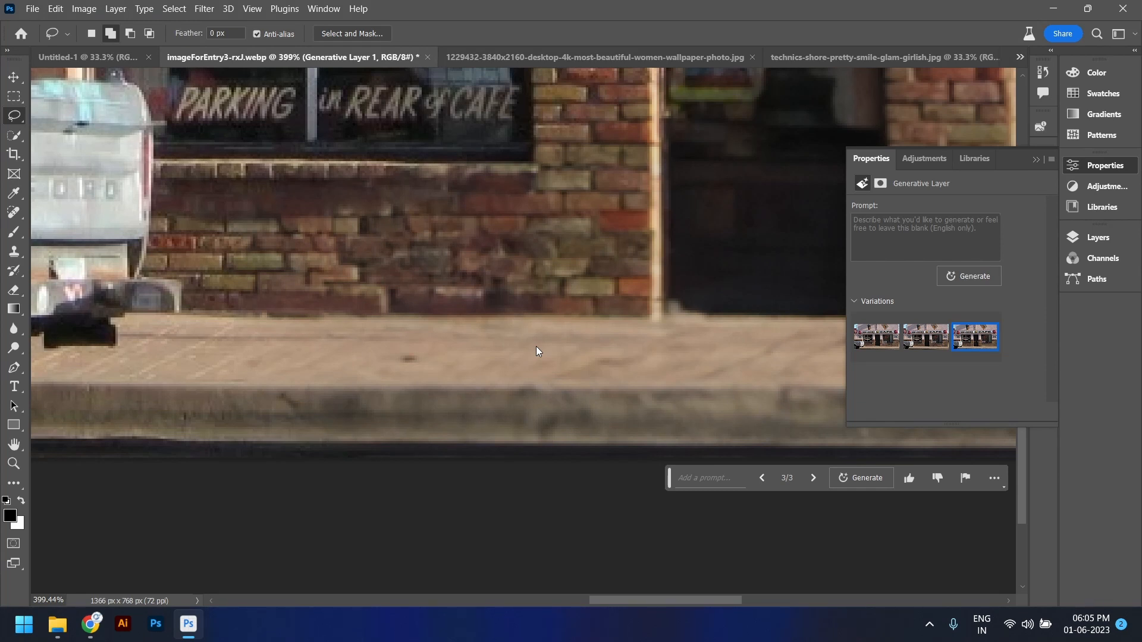
left_click_drag(461, 326, 670, 288)
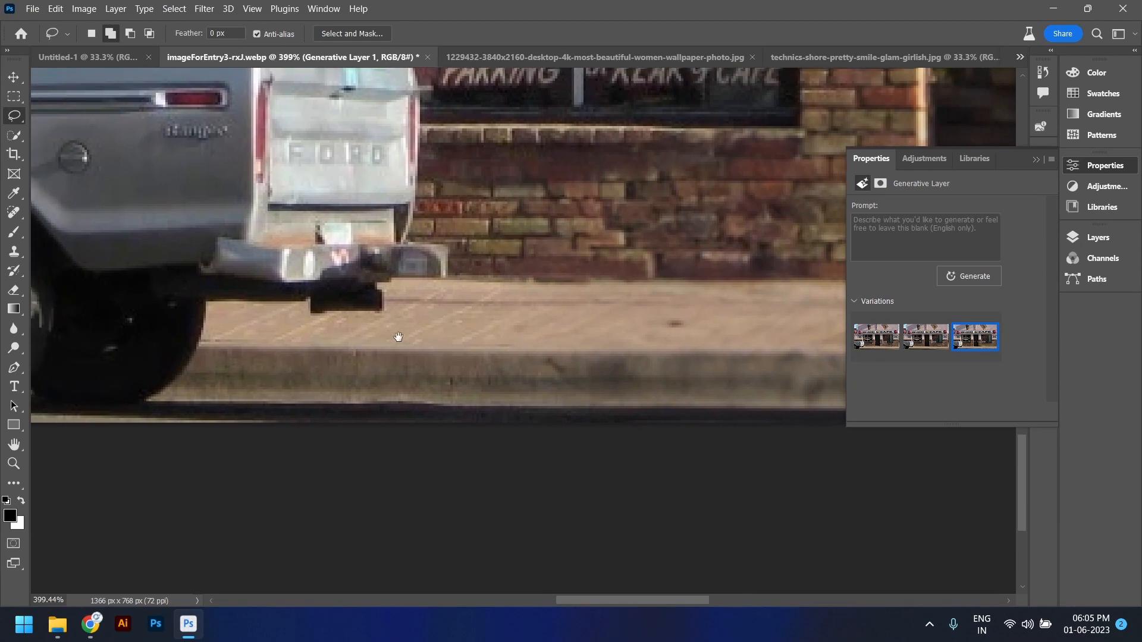
scroll(397, 333, "up", 3)
scroll(417, 364, "down", 2)
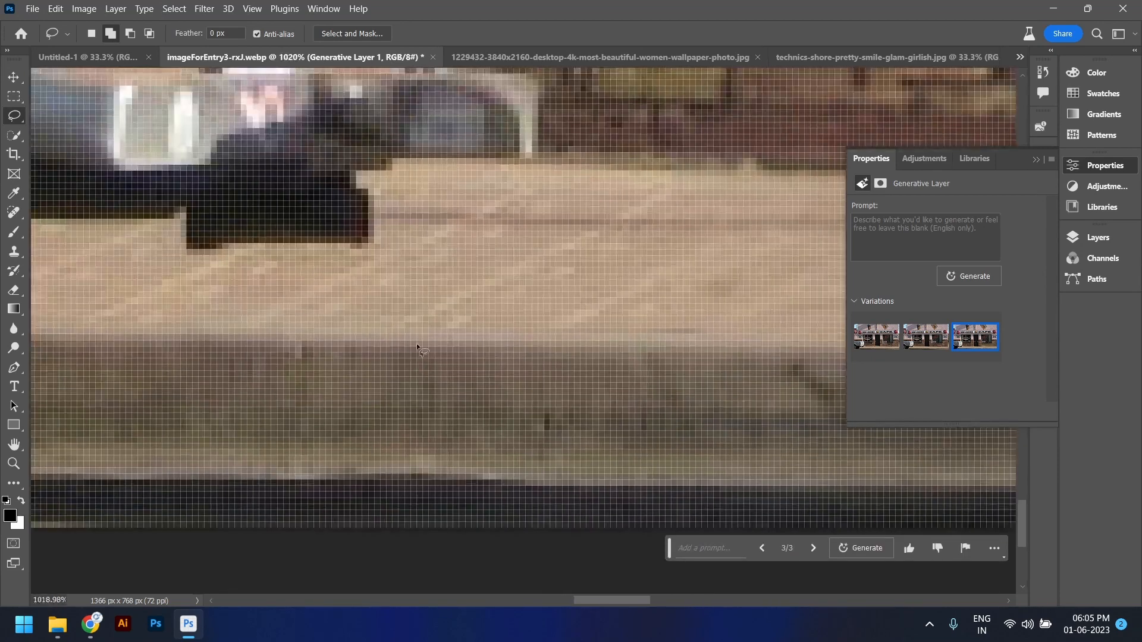
left_click_drag(610, 348, 339, 316)
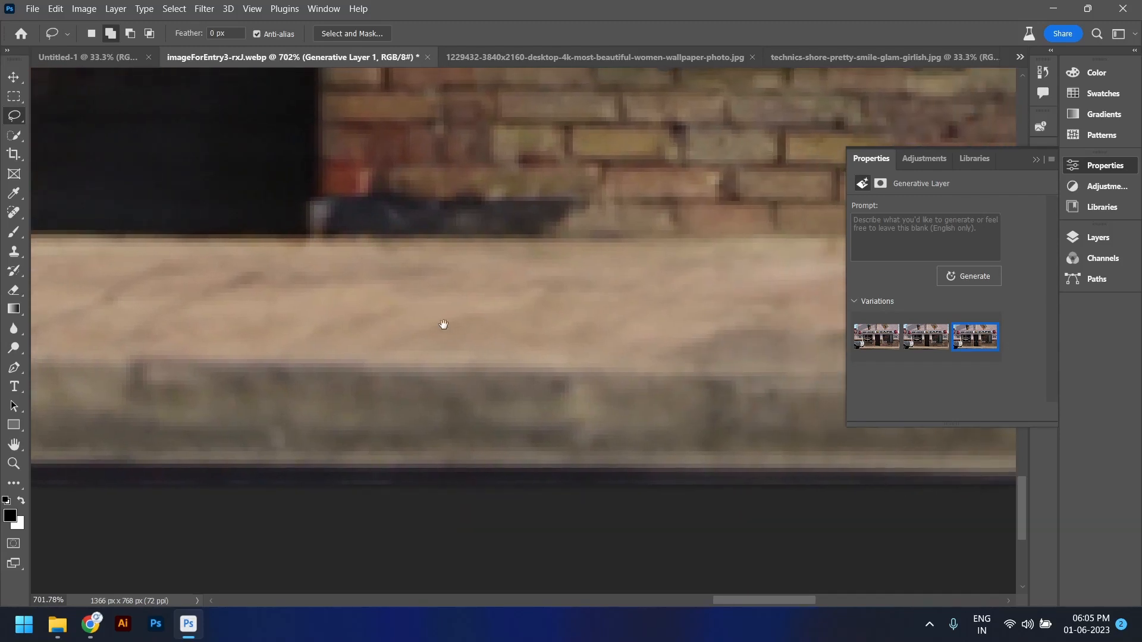
left_click_drag(443, 324, 379, 326)
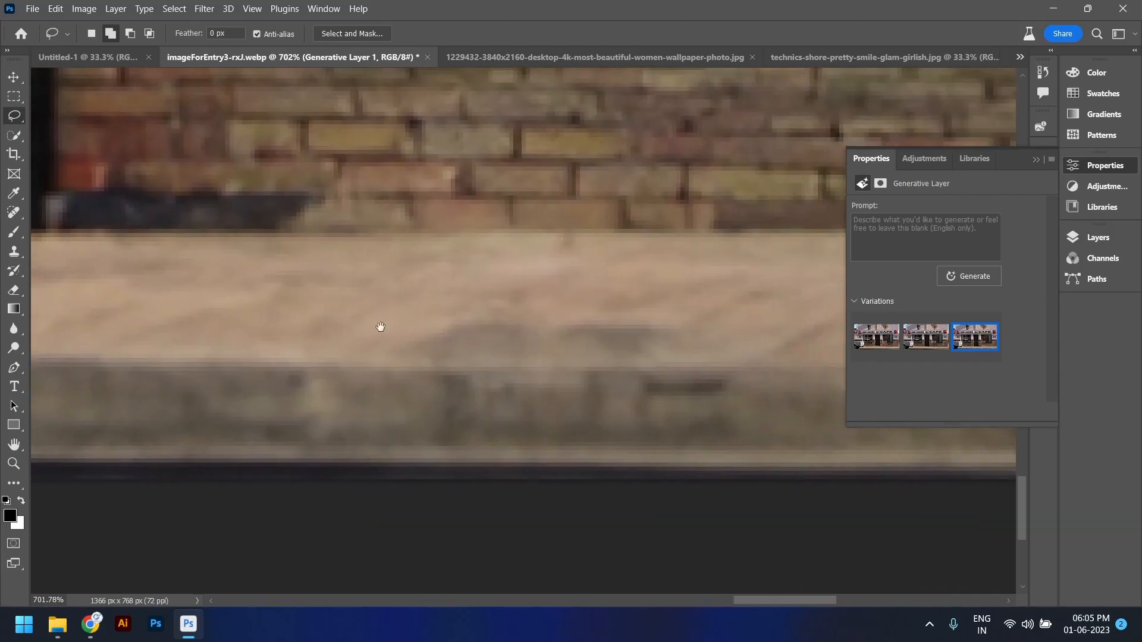
scroll(493, 354, "down", 10)
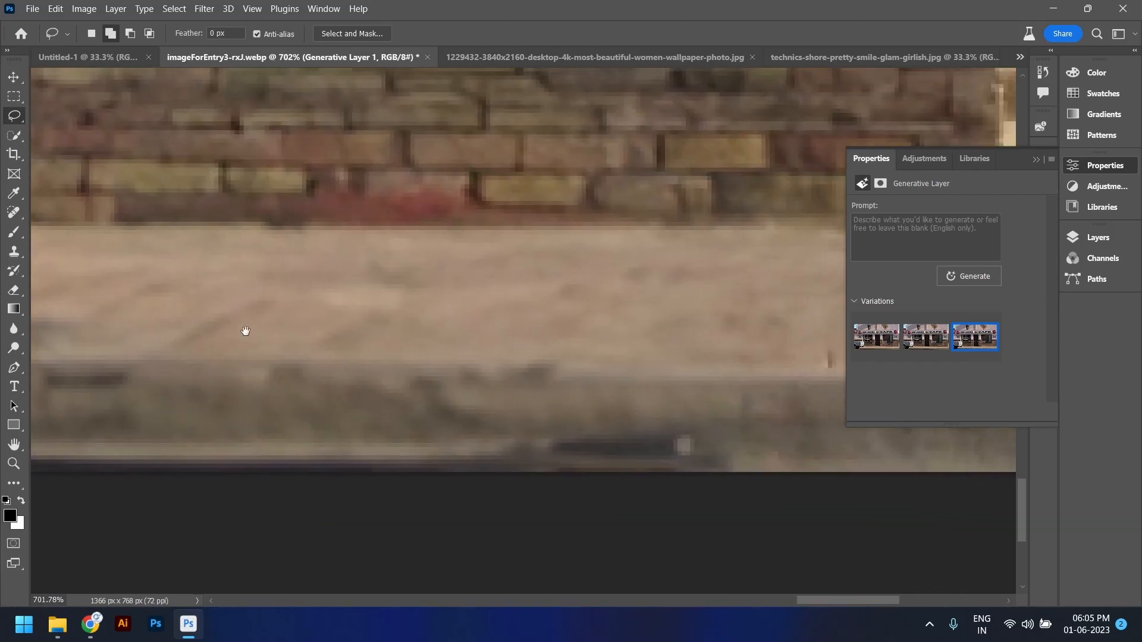
scroll(495, 360, "down", 3)
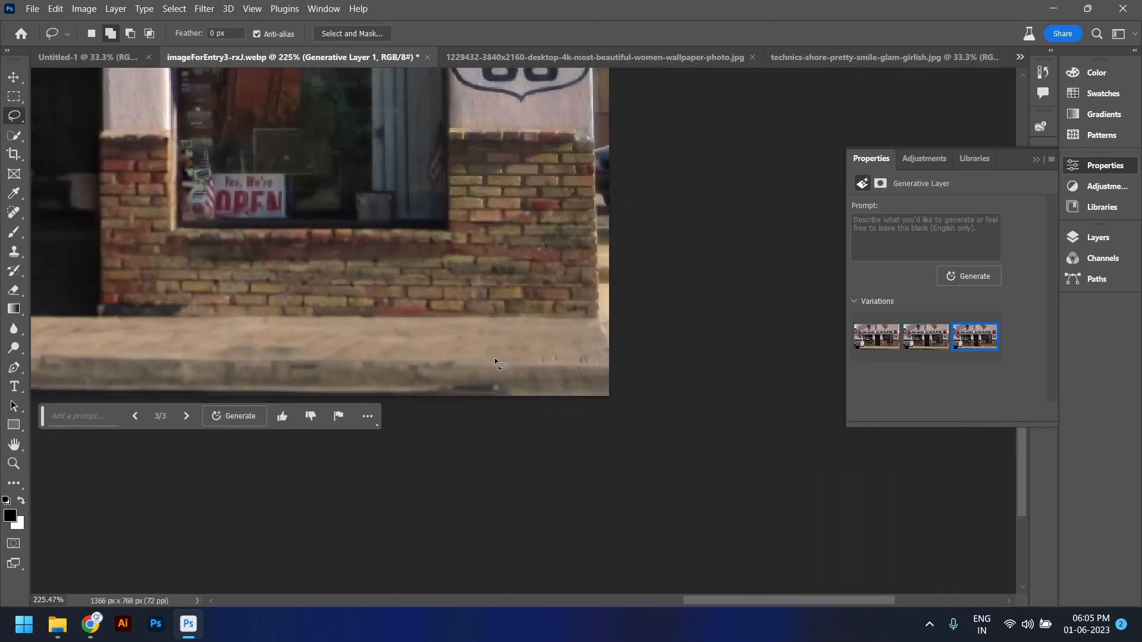
left_click_drag(465, 332, 590, 349)
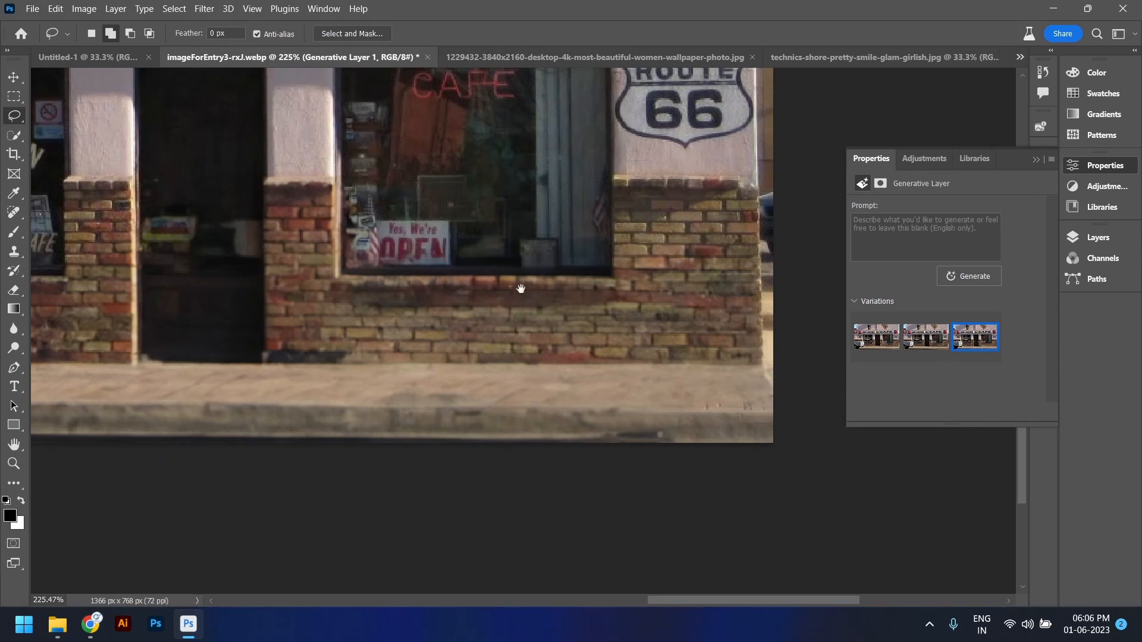
scroll(521, 289, "down", 5)
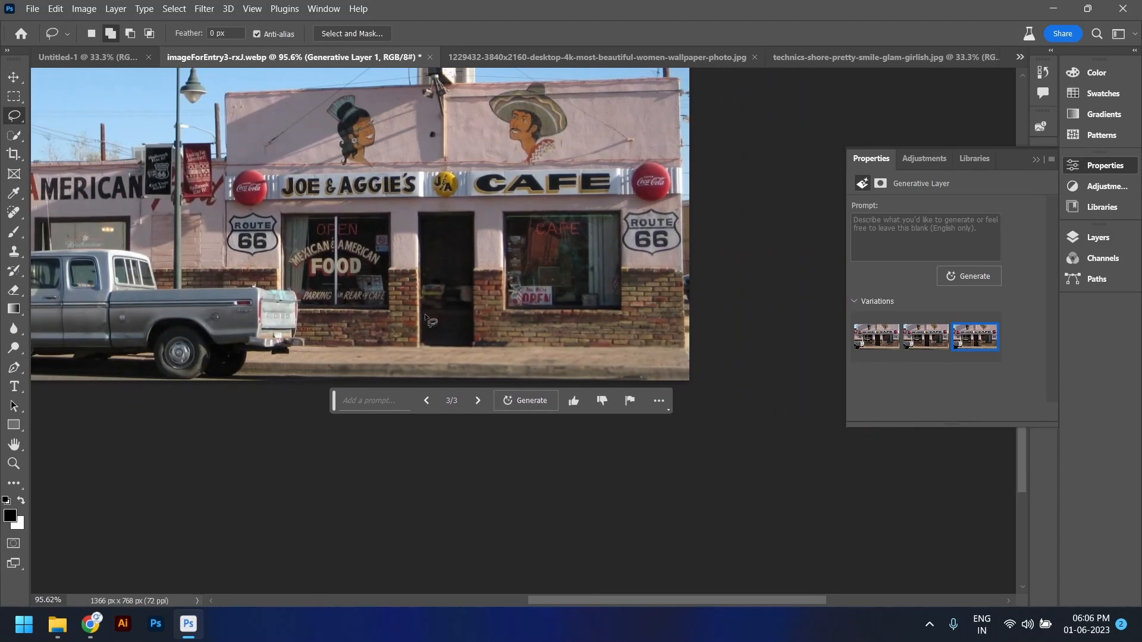
left_click_drag(348, 293, 488, 322)
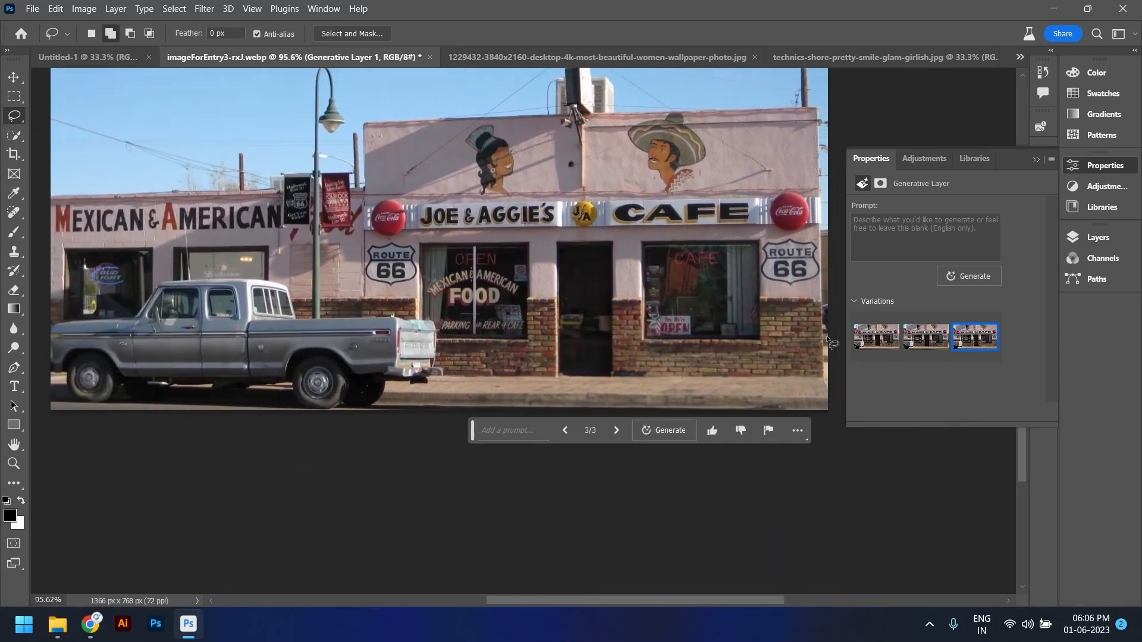
Choose the second variation for the truck removal and make the Background layer active
left_click(912, 341)
scroll(479, 289, "up", 5)
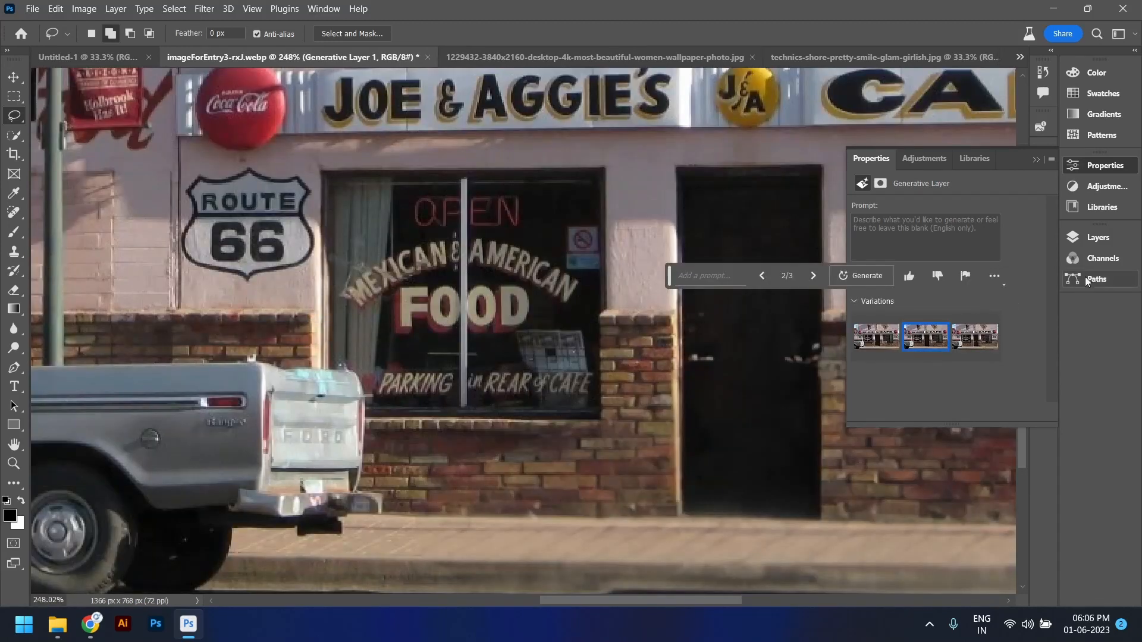
left_click(1093, 238)
left_click(975, 341)
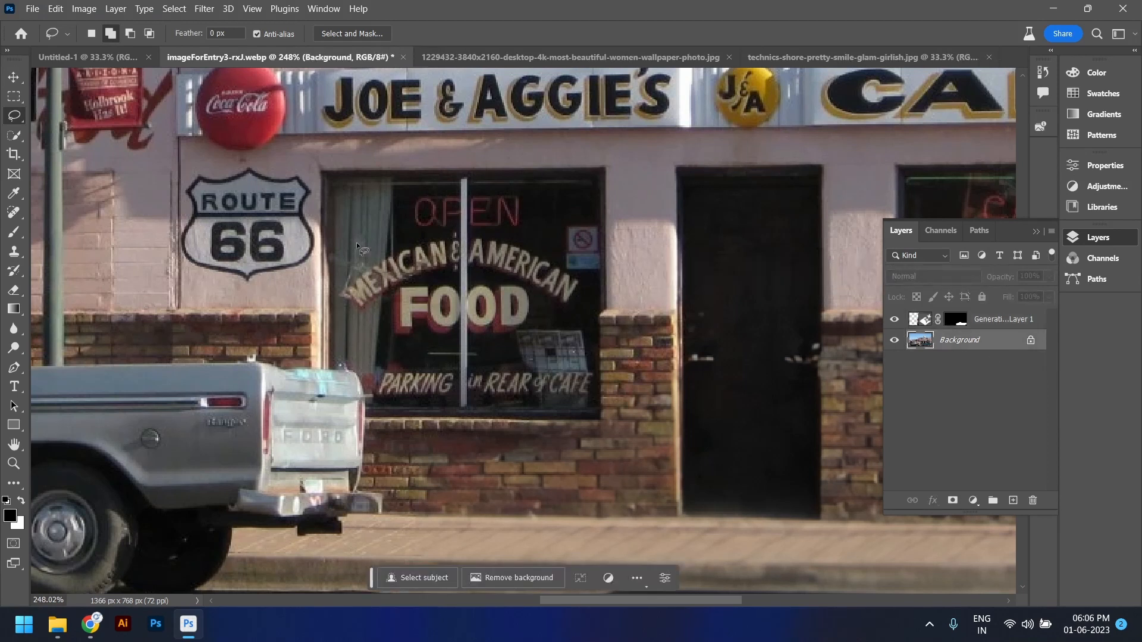
Draw a Lasso selection around the "Mexican & American Food" window, following its frame and skirting the grey truck's tailgate
left_click_drag(331, 177, 336, 224)
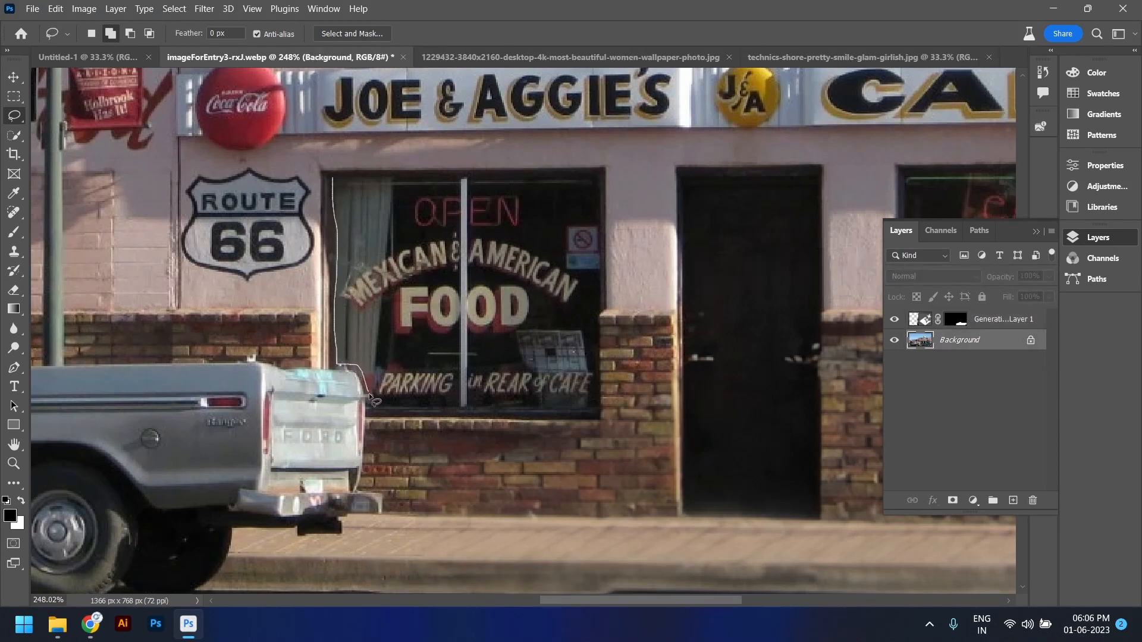
left_click_drag(500, 418, 586, 419)
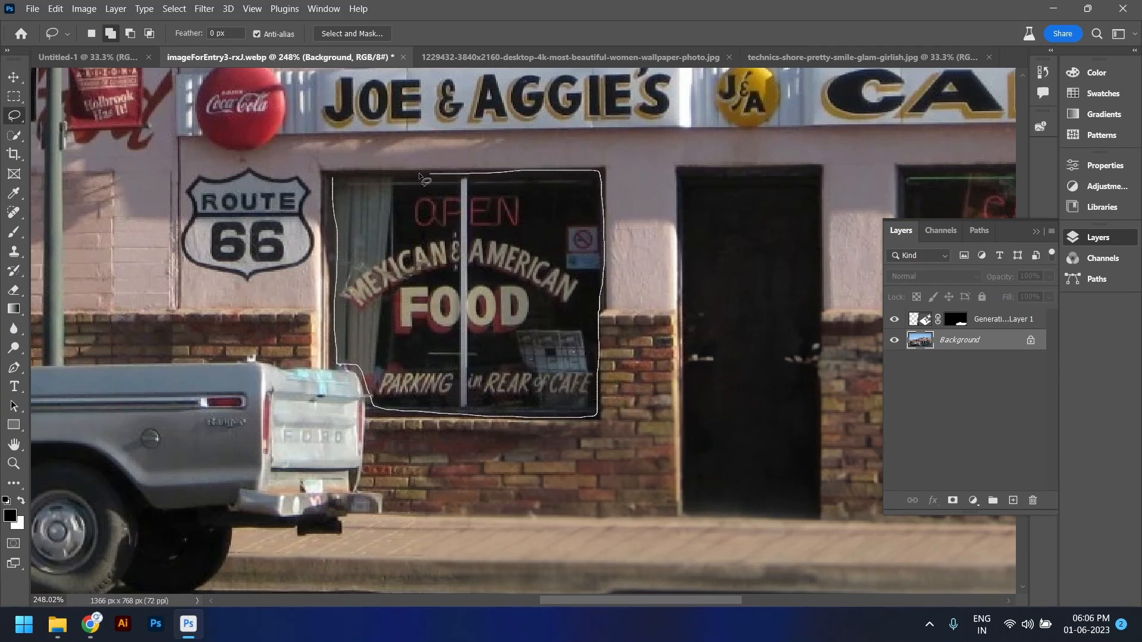
left_click_drag(332, 178, 333, 177)
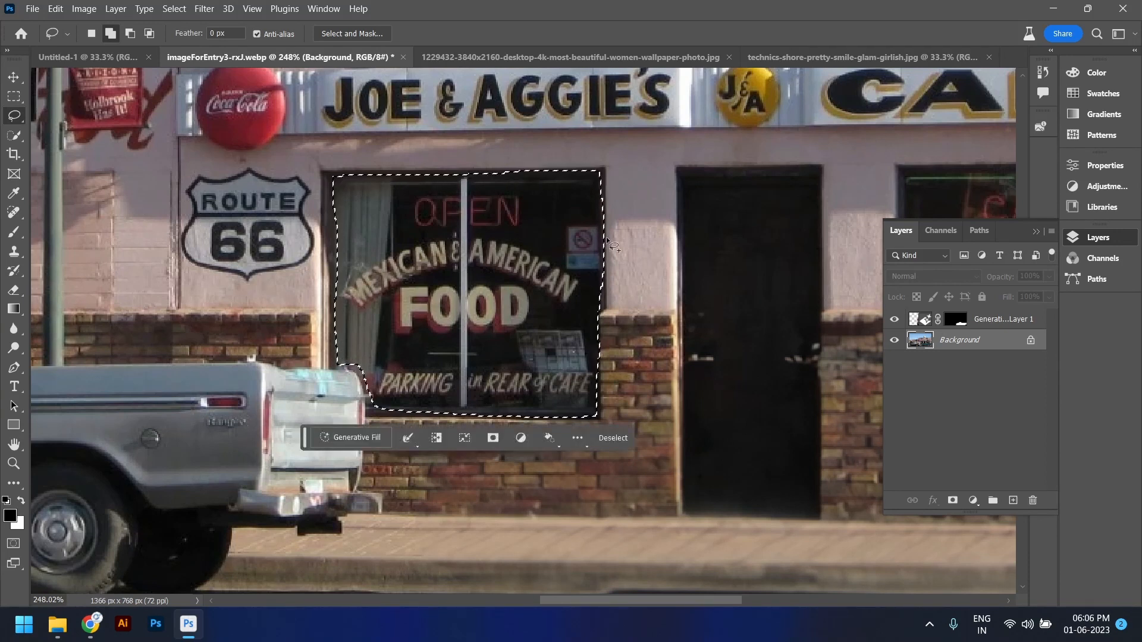
Fill the selected cafe window using Generative Fill with the prompt "Blue window glasss"
left_click(342, 437)
type("Blue ")
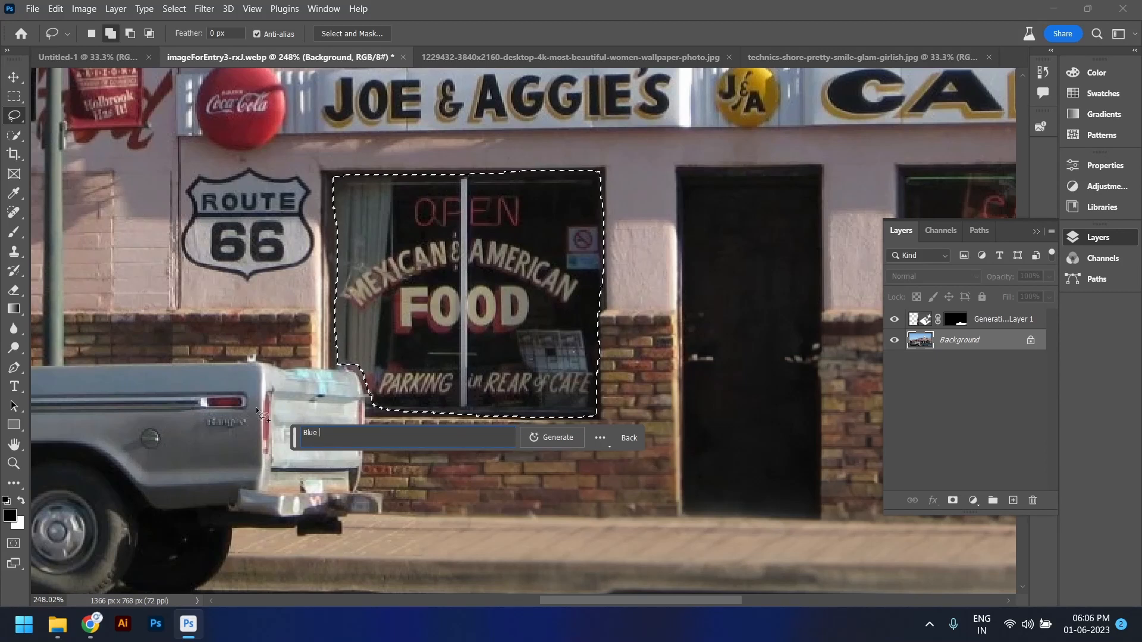
type("window g")
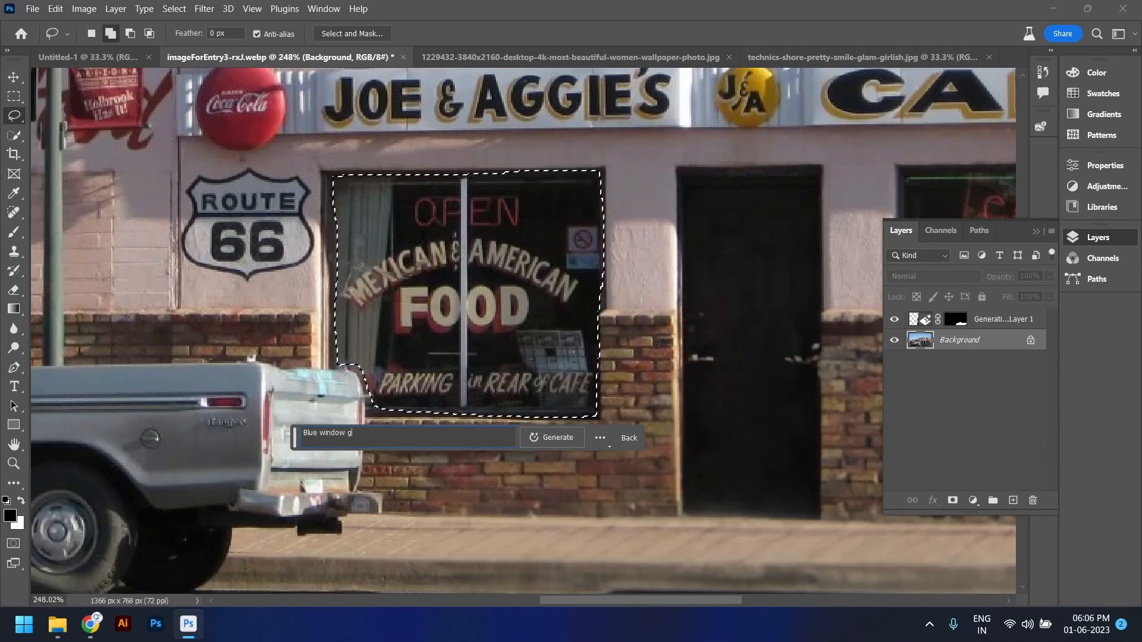
type("lasss")
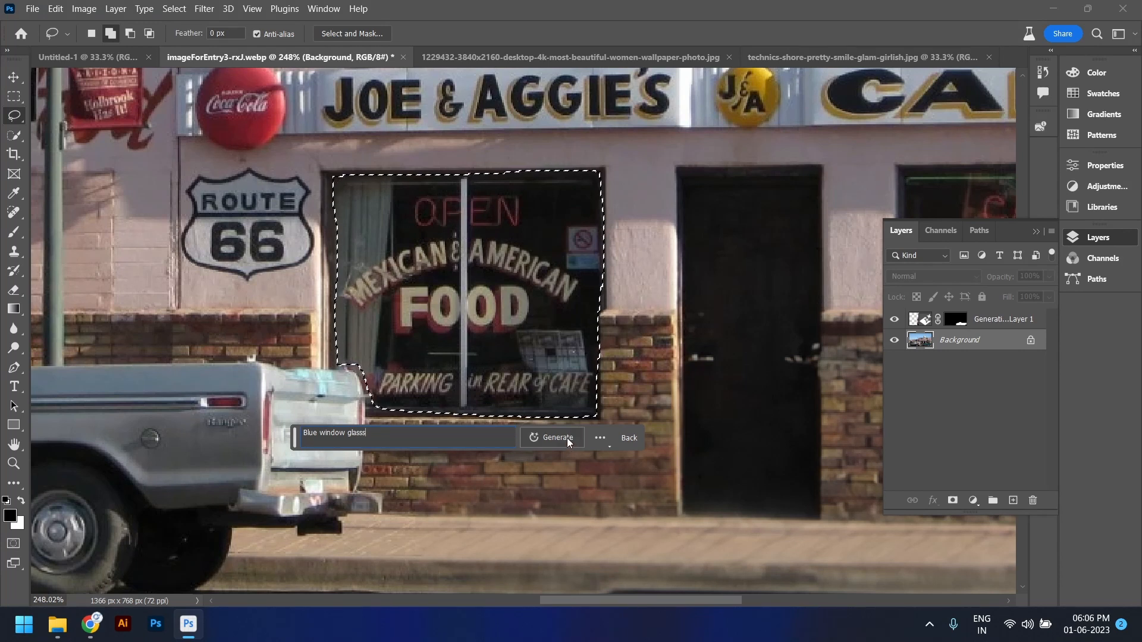
left_click(547, 438)
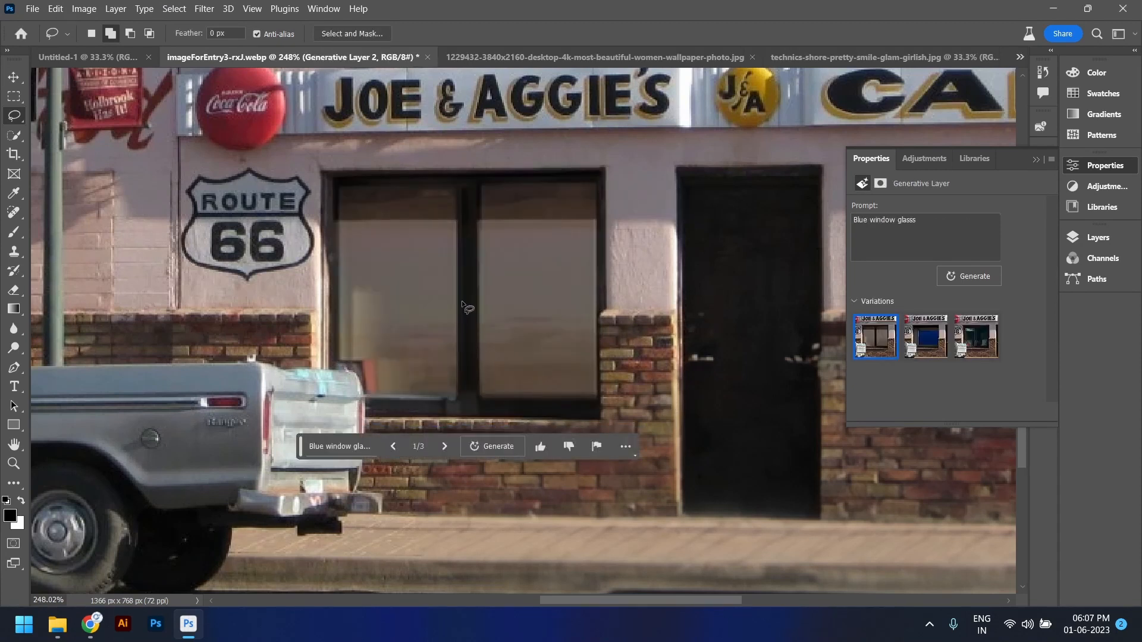
scroll(465, 306, "down", 3)
scroll(478, 311, "down", 2)
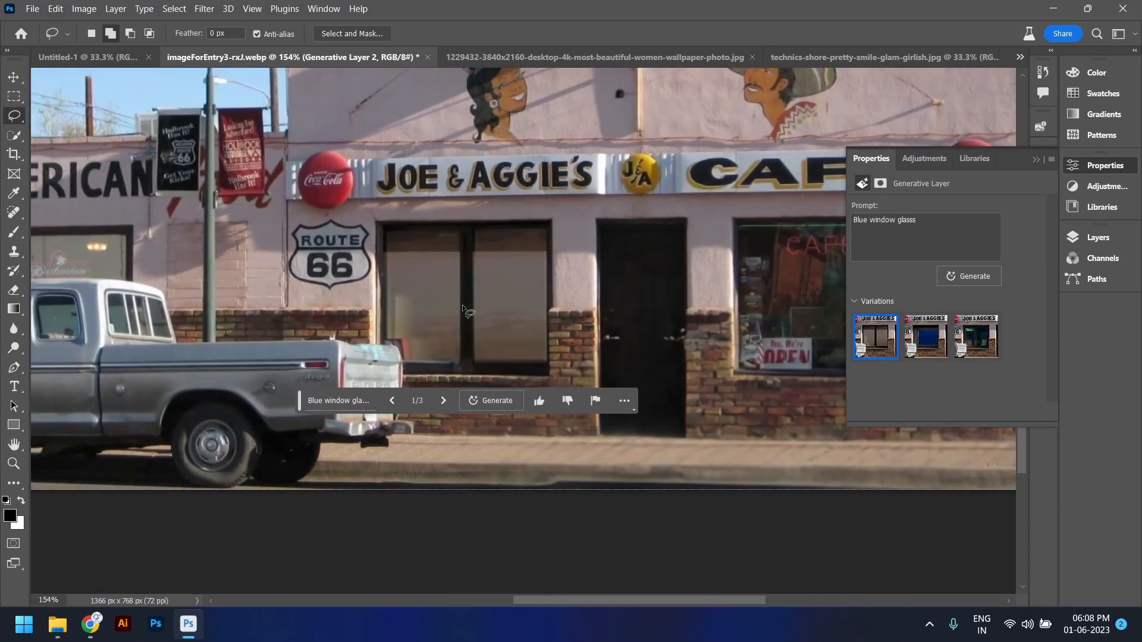
Compare the blue glass variations for the cafe window, choose the third, and check its panes and frame up close and in context
left_click_drag(505, 278, 460, 276)
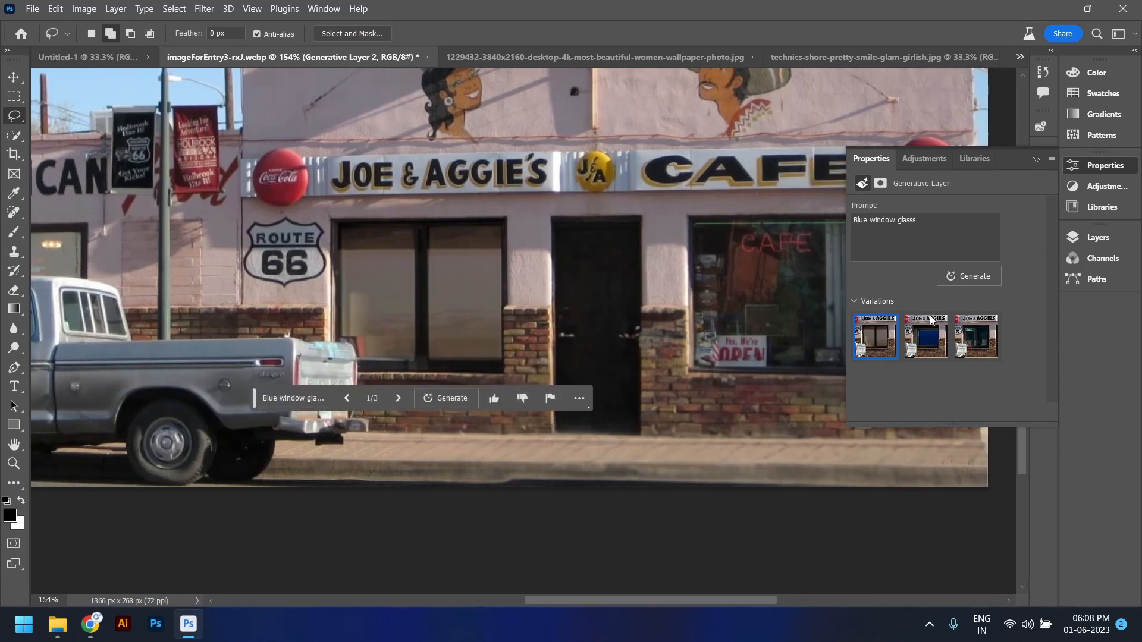
left_click(927, 338)
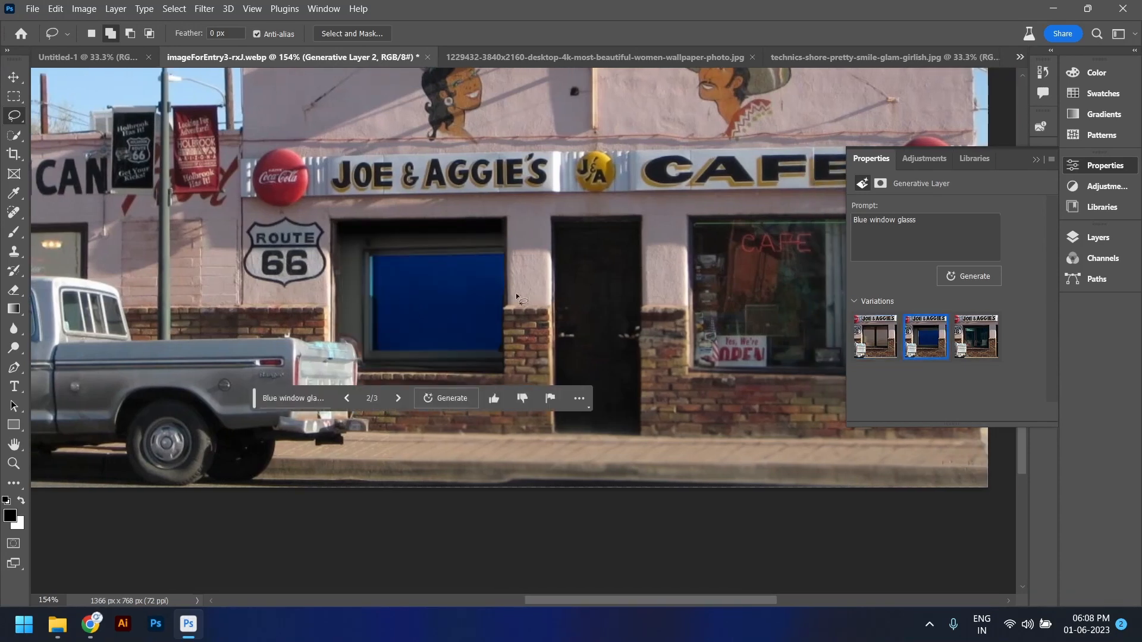
left_click(974, 339)
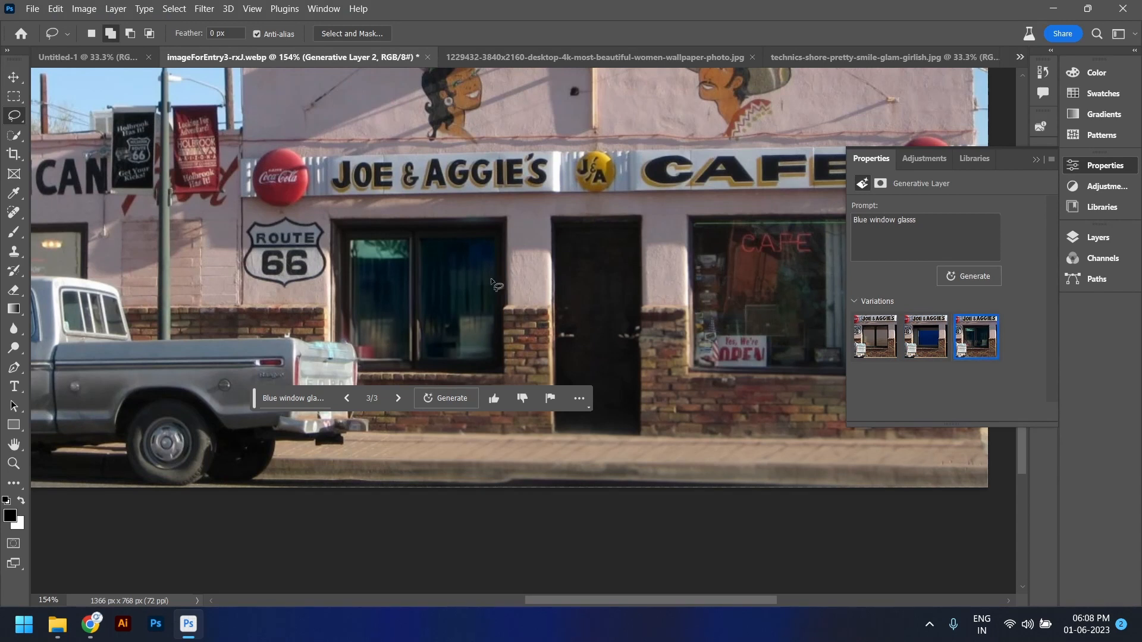
scroll(357, 253, "up", 4)
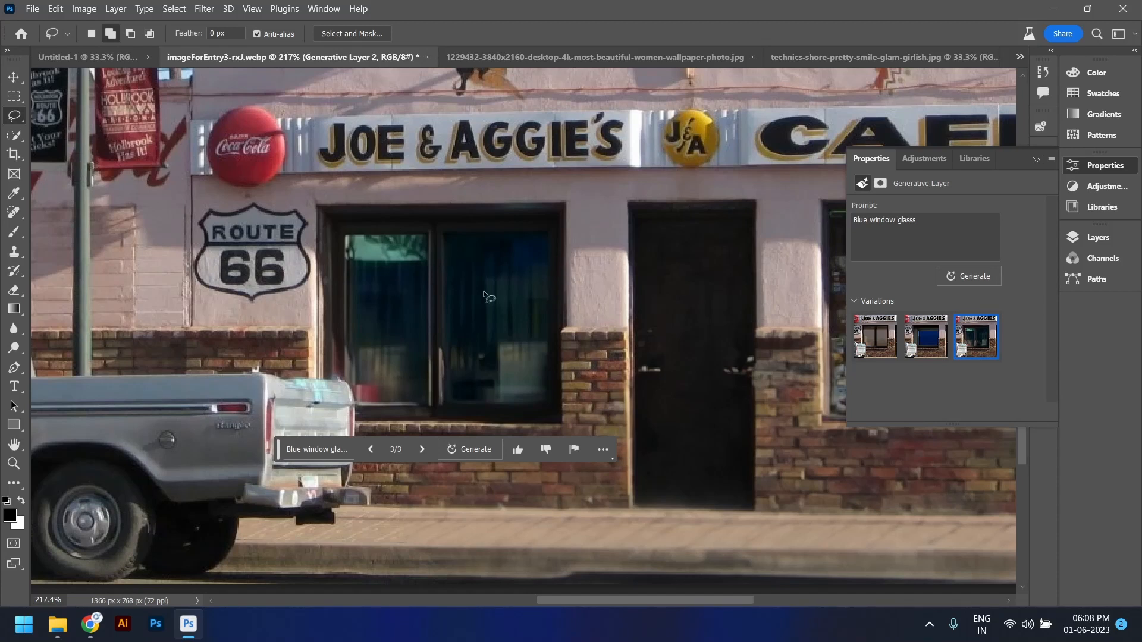
scroll(470, 270, "down", 3)
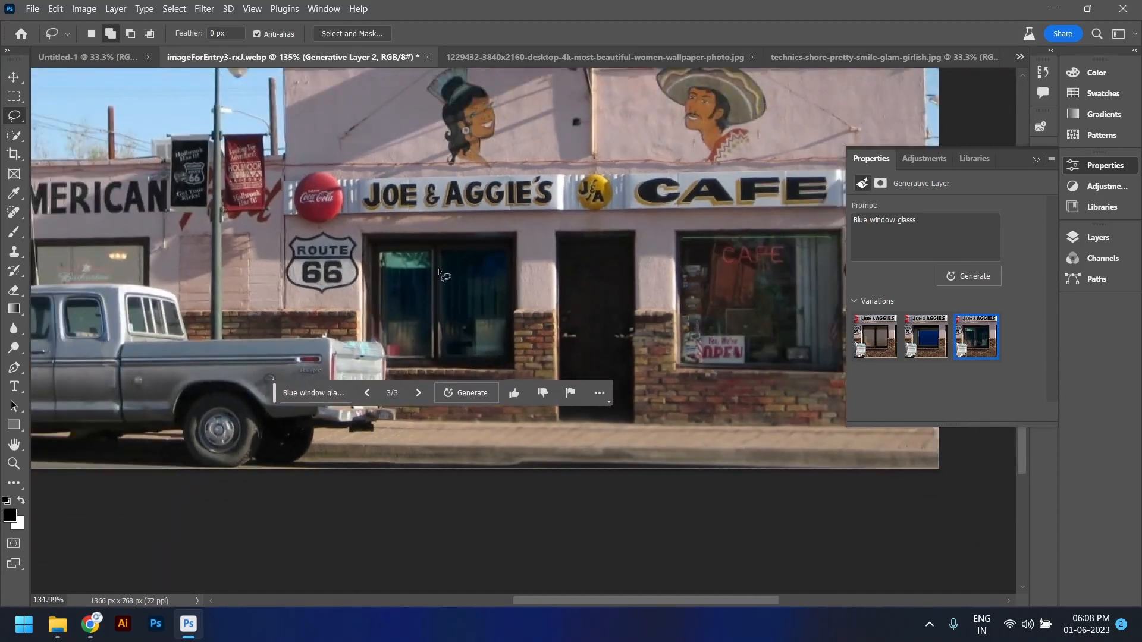
scroll(476, 290, "up", 2)
scroll(476, 291, "down", 3)
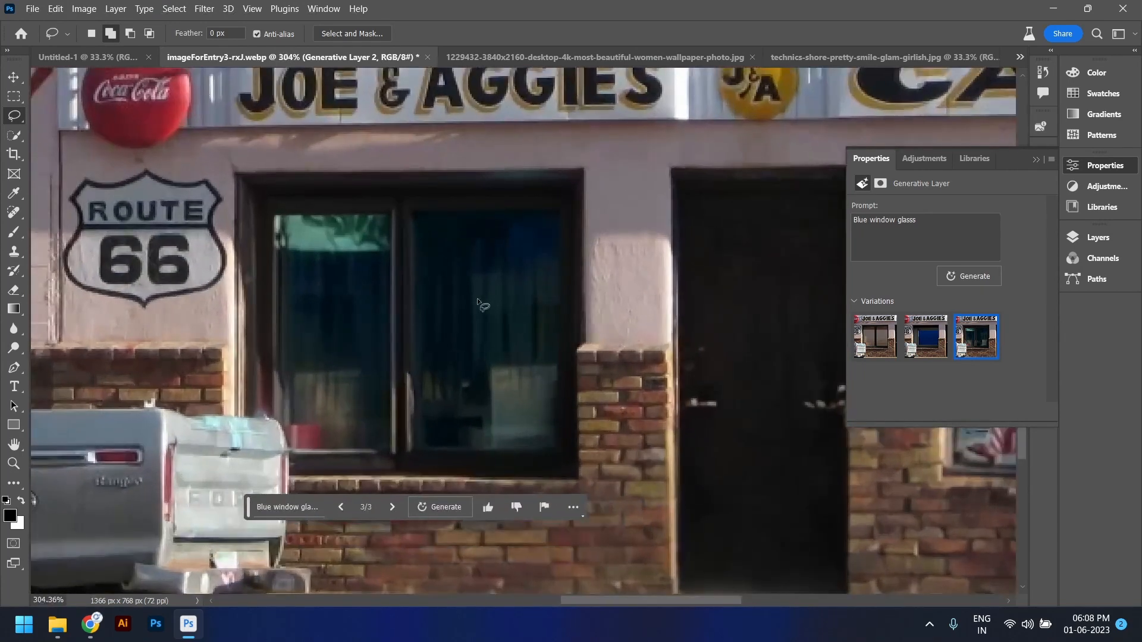
scroll(594, 321, "down", 3)
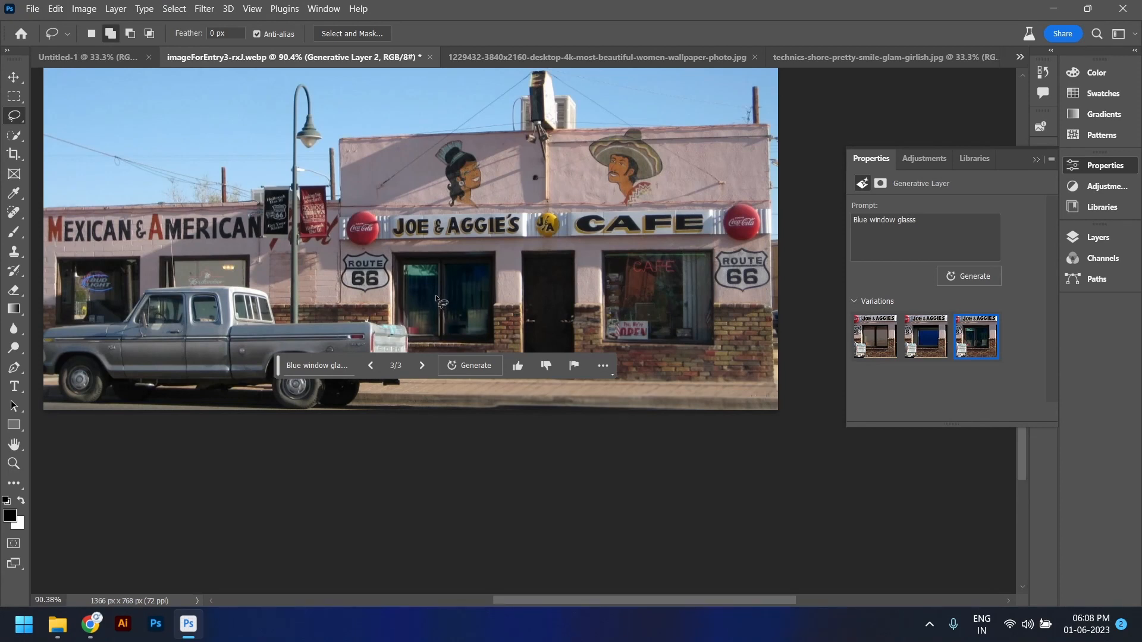
Make the Background layer active and extend the canvas below the street with the Crop tool to 1366 x 980 px
left_click_drag(323, 211, 381, 307)
key("c")
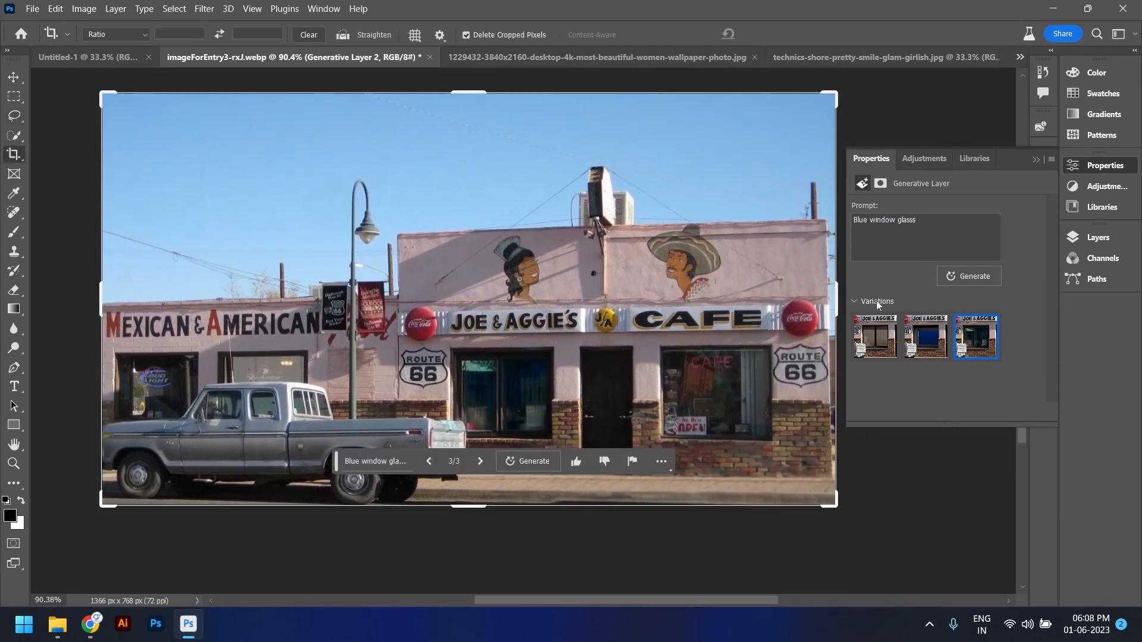
left_click(1097, 237)
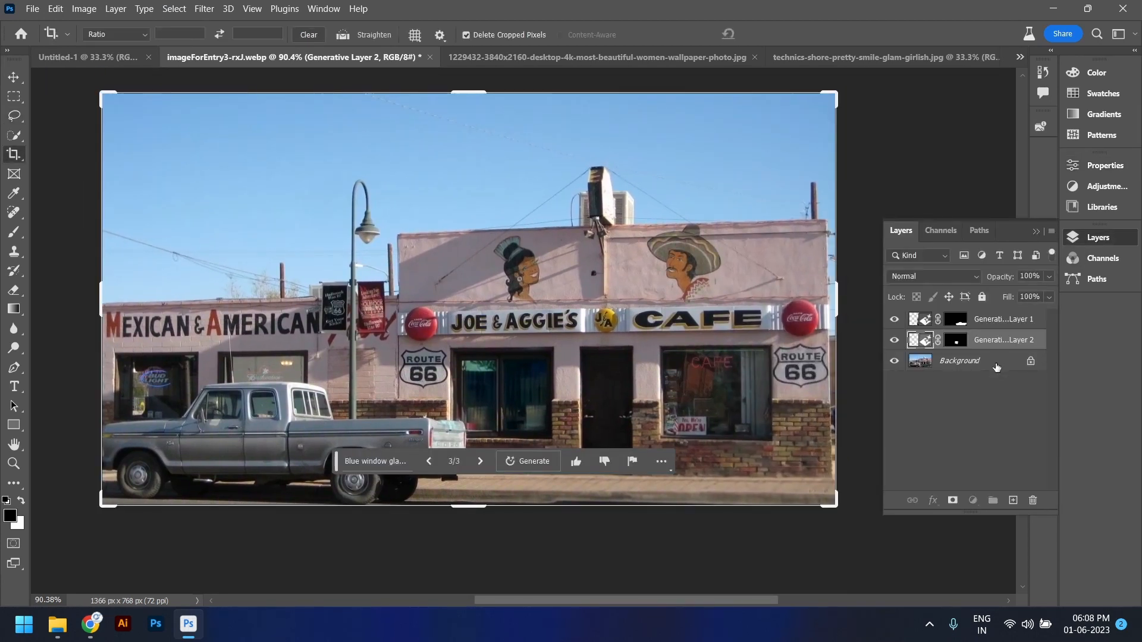
left_click(908, 359)
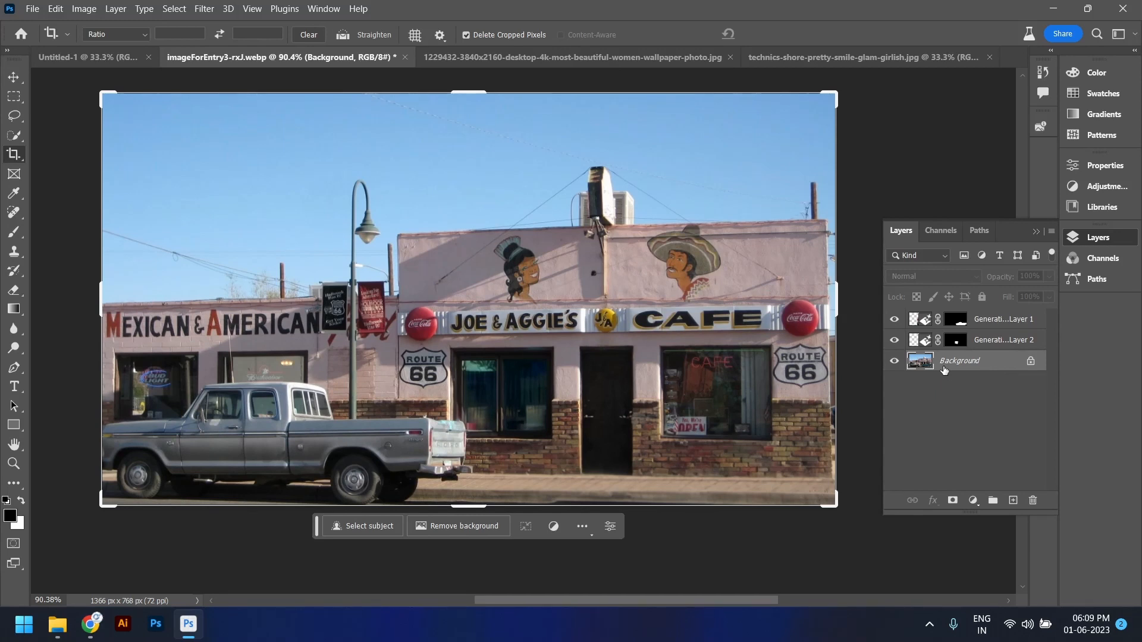
left_click_drag(474, 507, 477, 566)
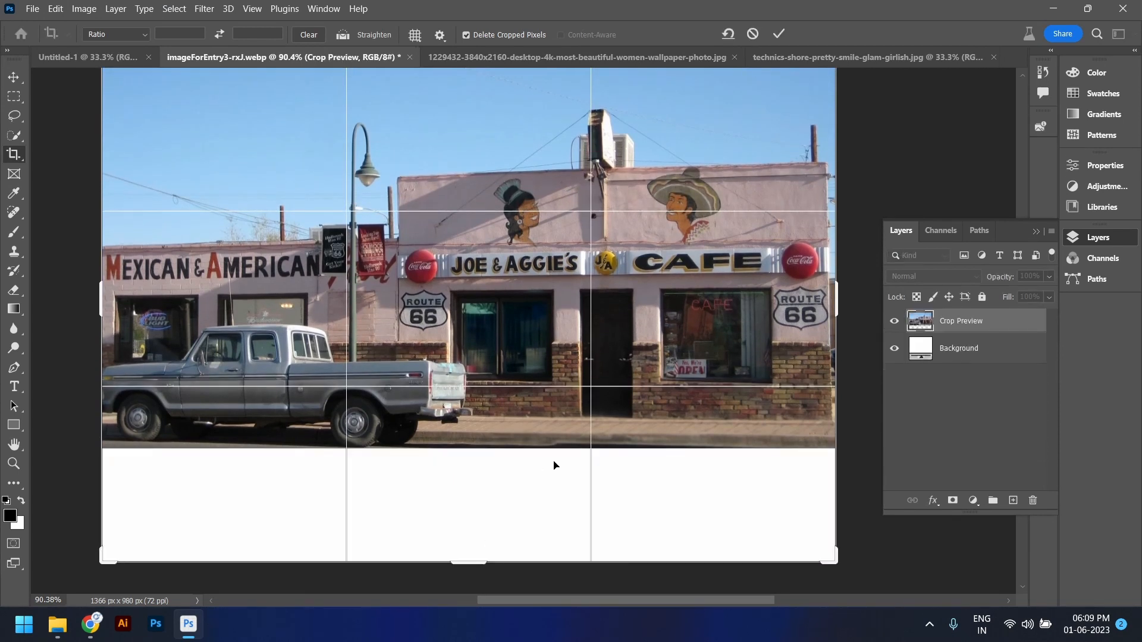
Select the empty white strip below the street with the Rectangular Marquee and fill it using Generative Fill without a prompt
left_click(14, 96)
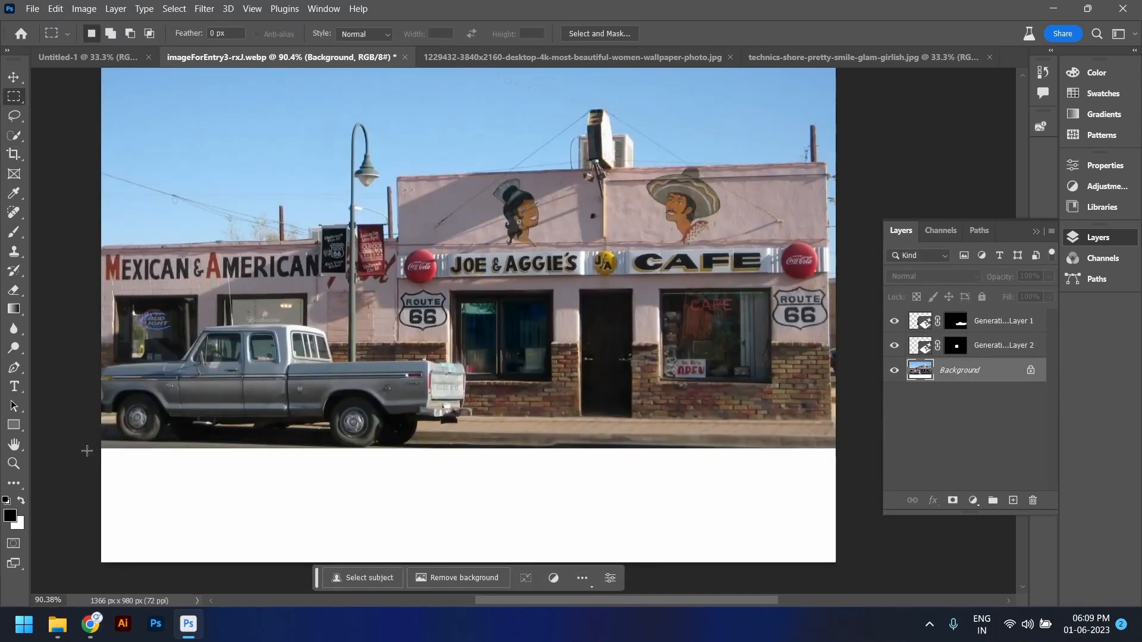
left_click_drag(92, 447, 848, 579)
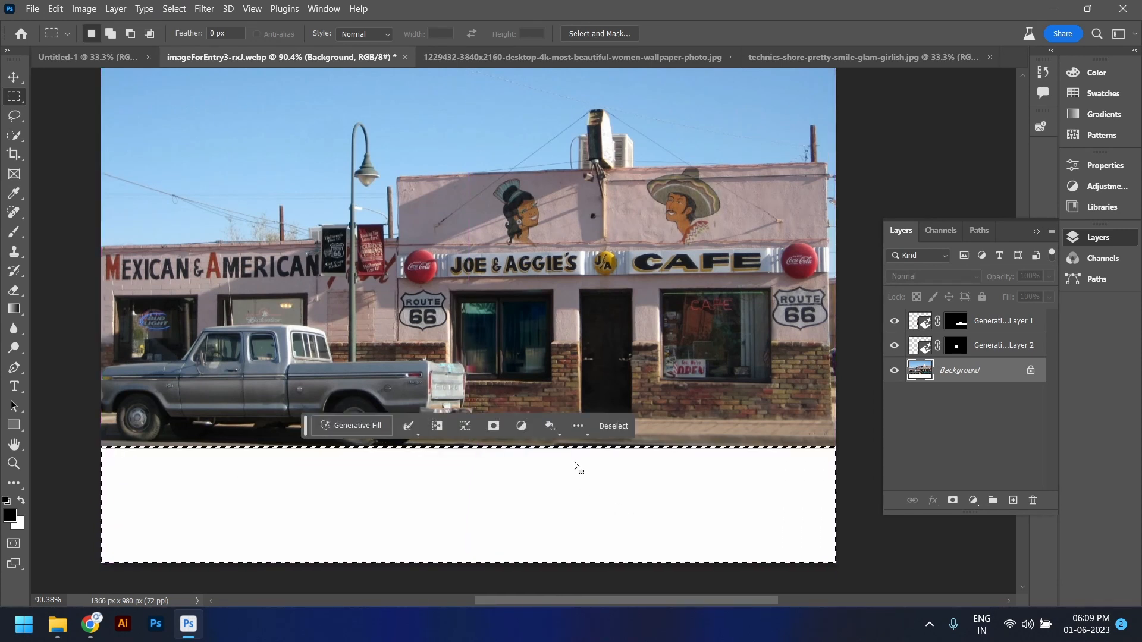
left_click(364, 426)
left_click(565, 426)
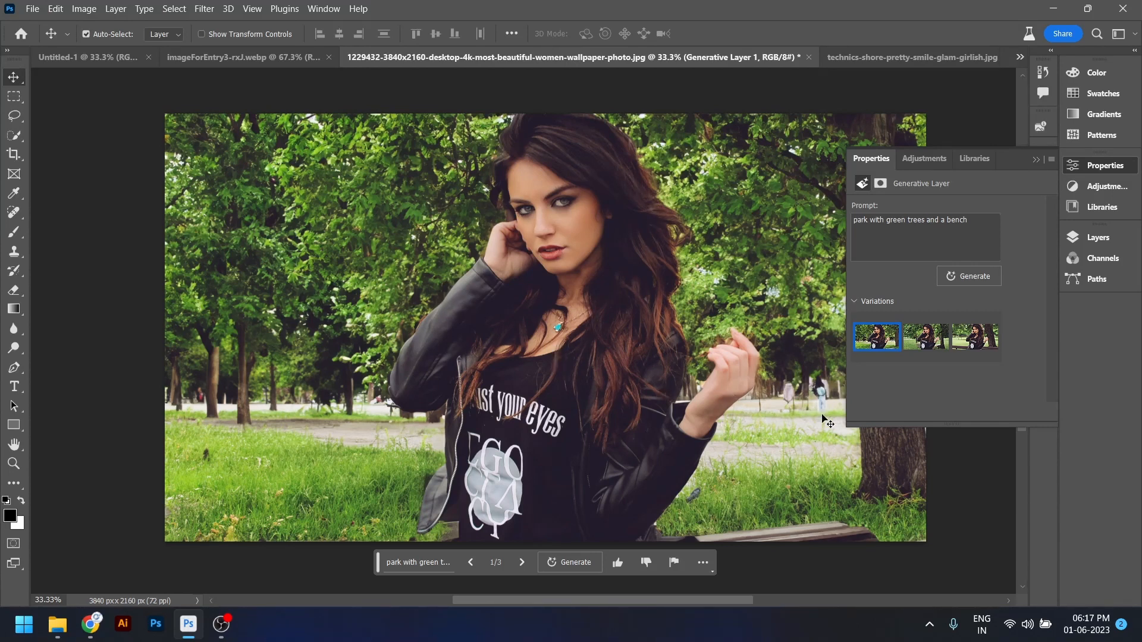
Compare the second and third variations of the portrait's "park with green trees and a bench" background
left_click(925, 339)
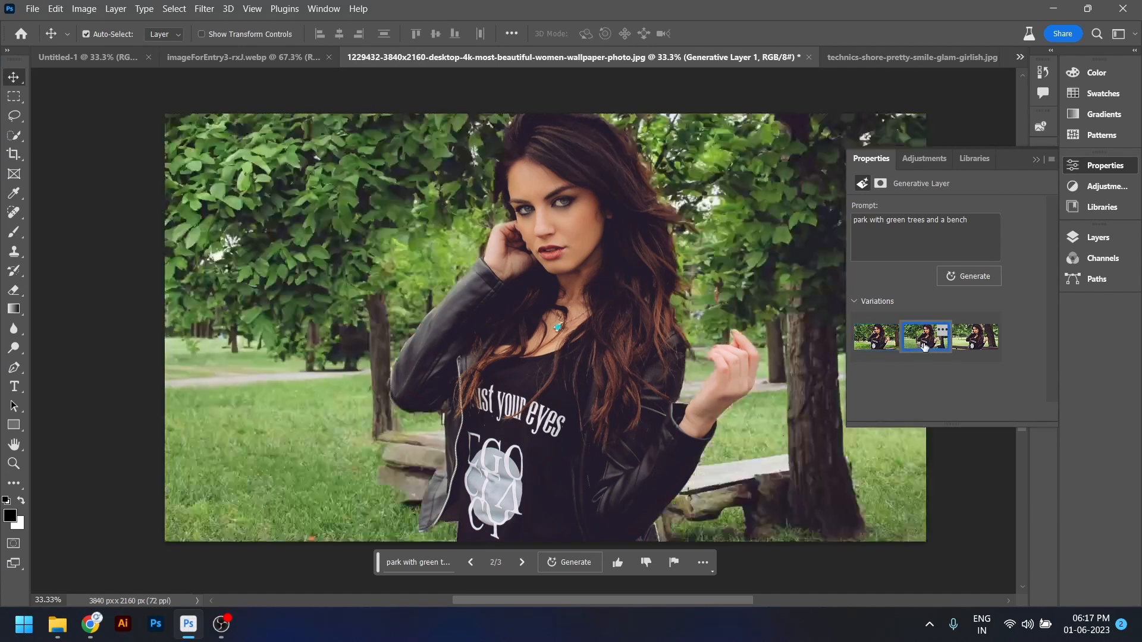
scroll(531, 299, "down", 1)
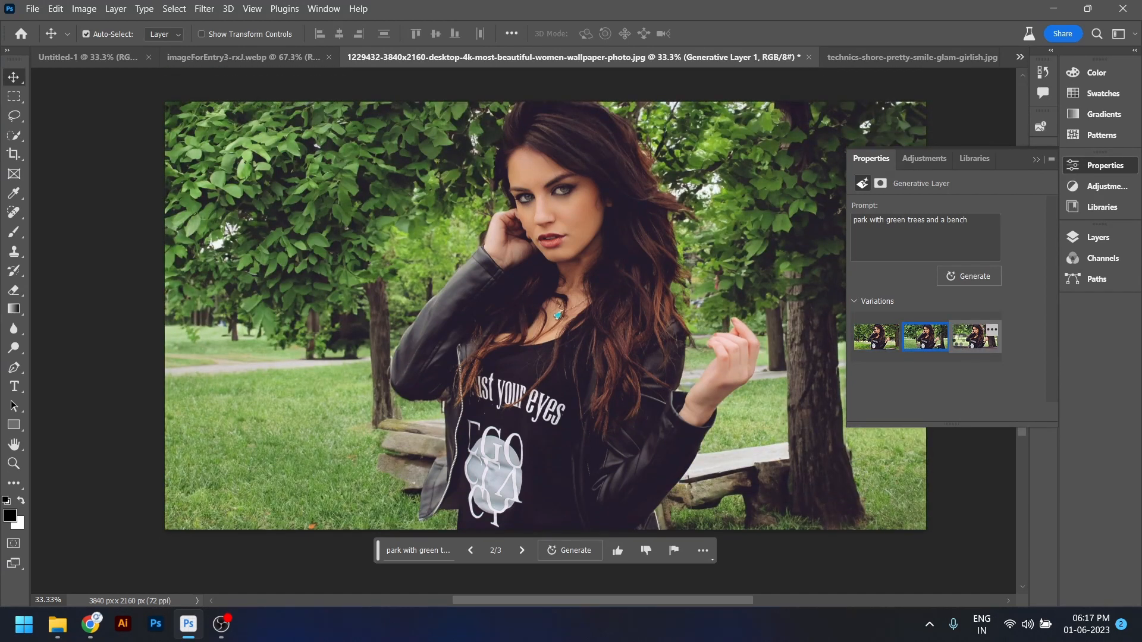
left_click(974, 337)
scroll(614, 340, "down", 1)
scroll(610, 339, "down", 2)
scroll(656, 326, "up", 3)
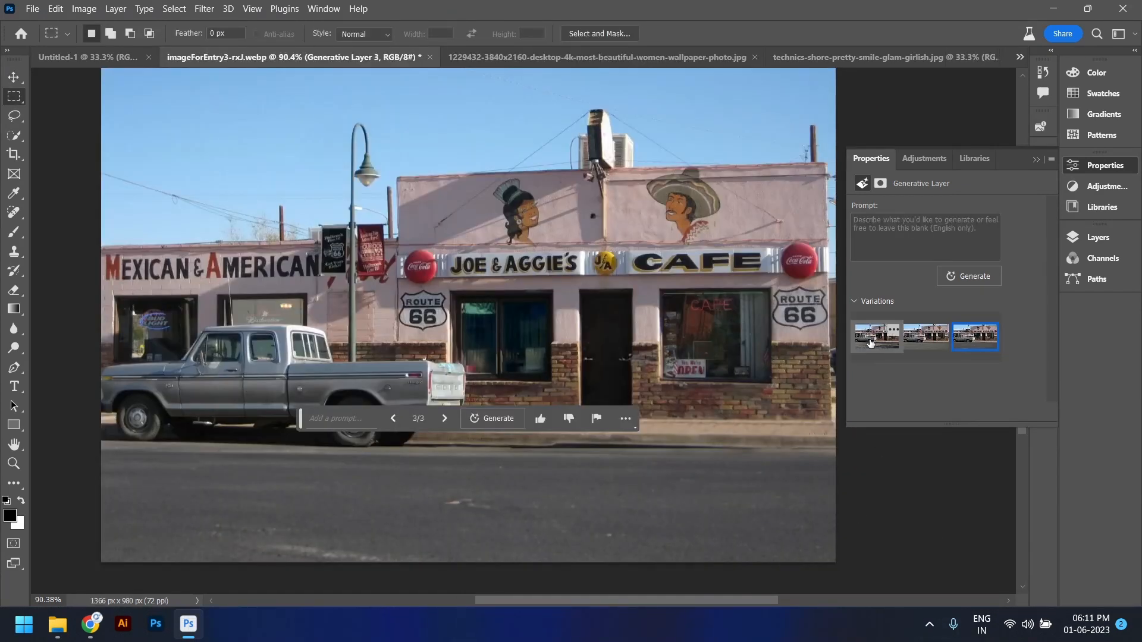
Choose the first variation for the extended road and select a wide rectangle over the road's lower-right part
left_click(870, 343)
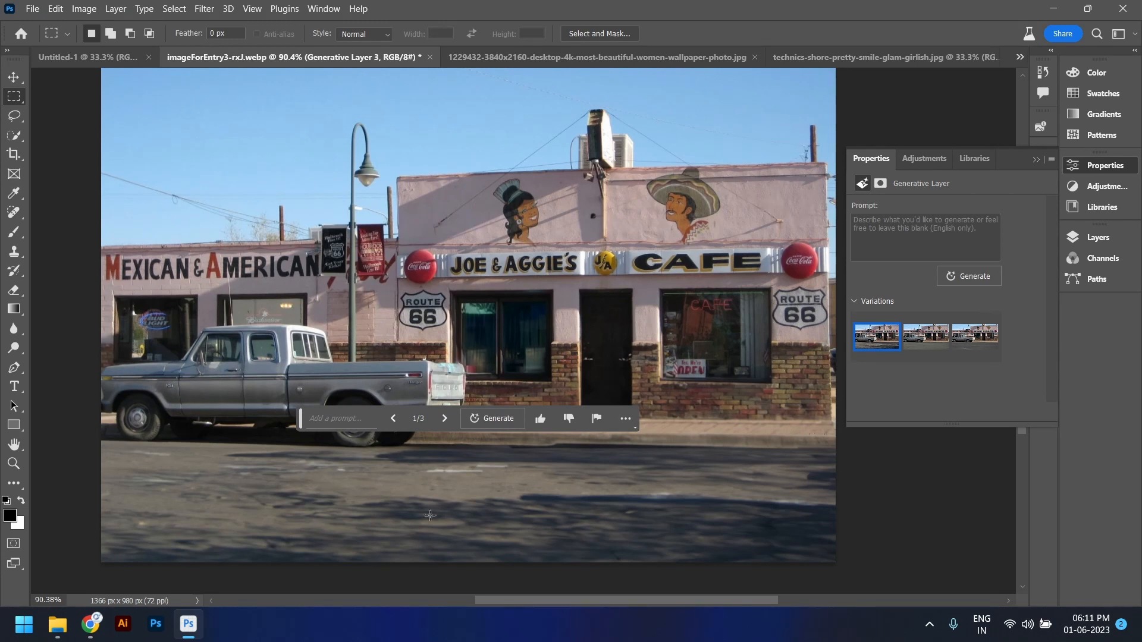
left_click_drag(367, 488, 847, 575)
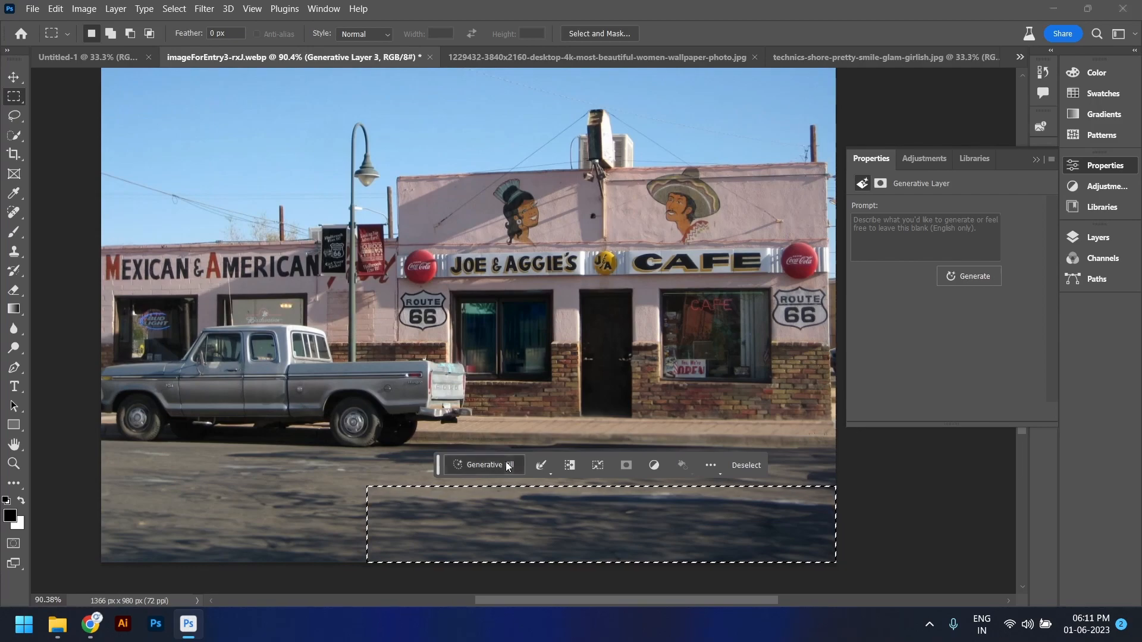
Fill the selected road area using Generative Fill with the prompt "water reflection"
left_click(499, 465)
left_click_drag(474, 387, 170, 336)
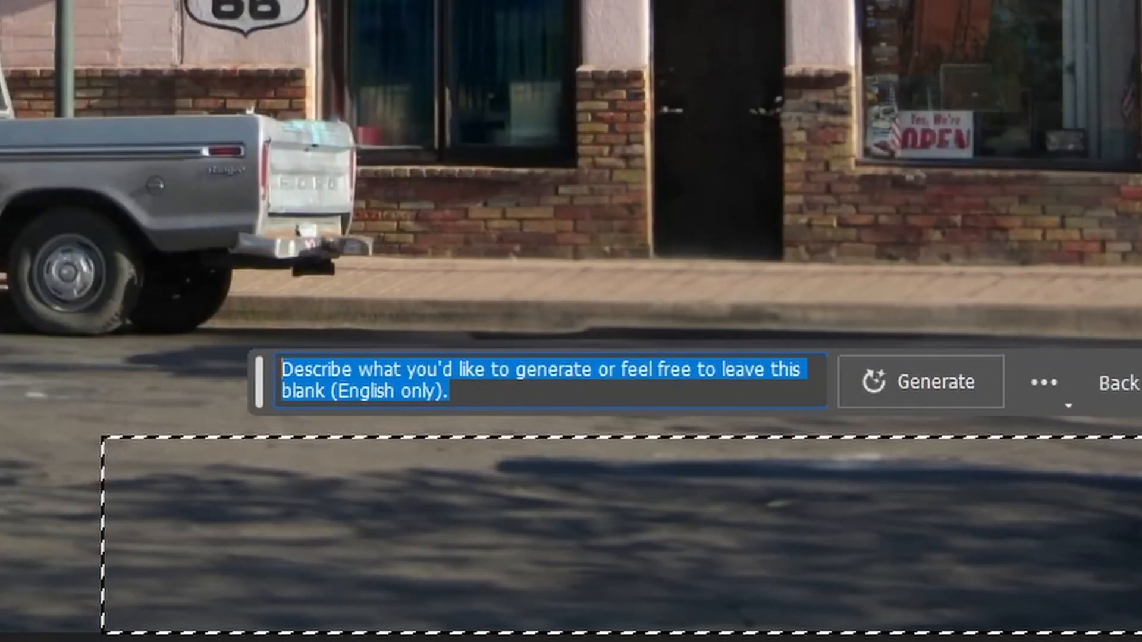
type("wate")
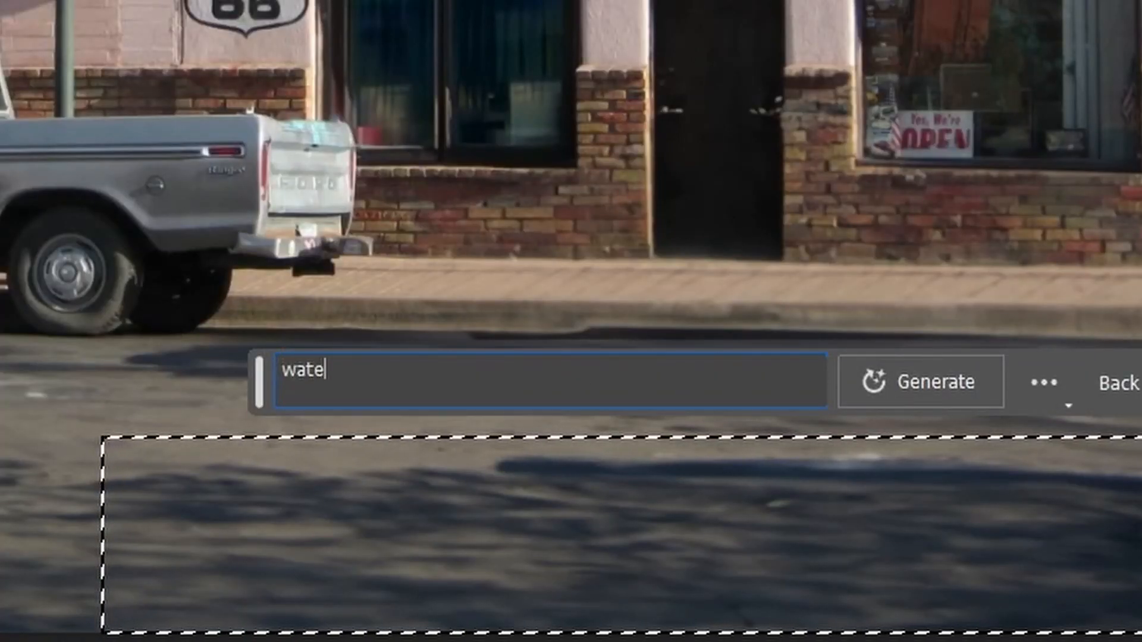
type("r refl")
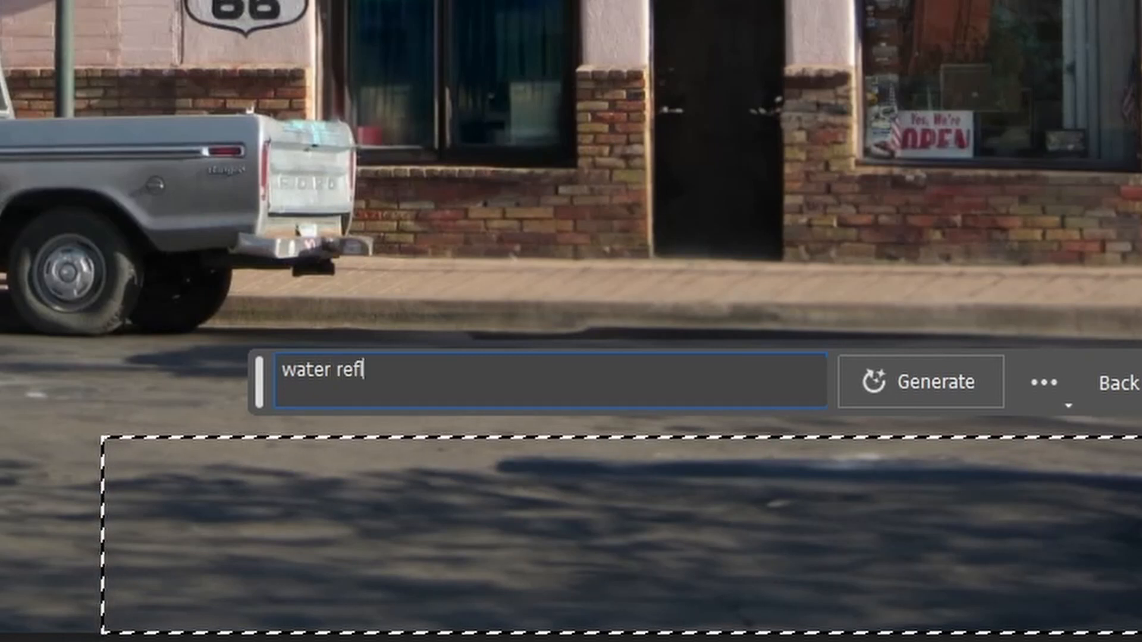
type("ection")
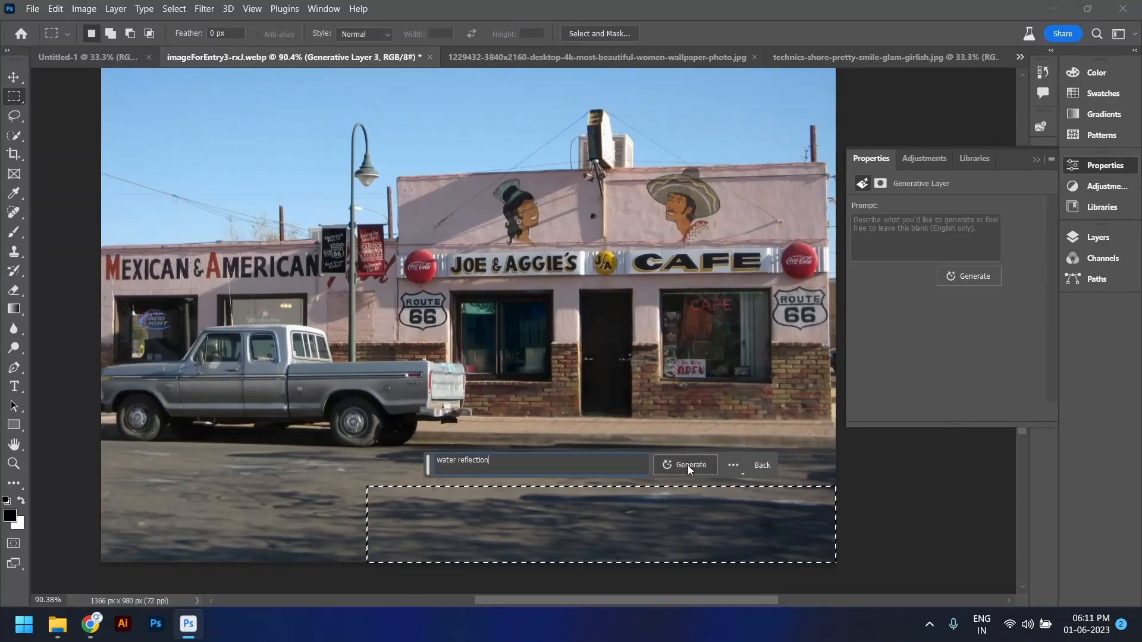
left_click(932, 382)
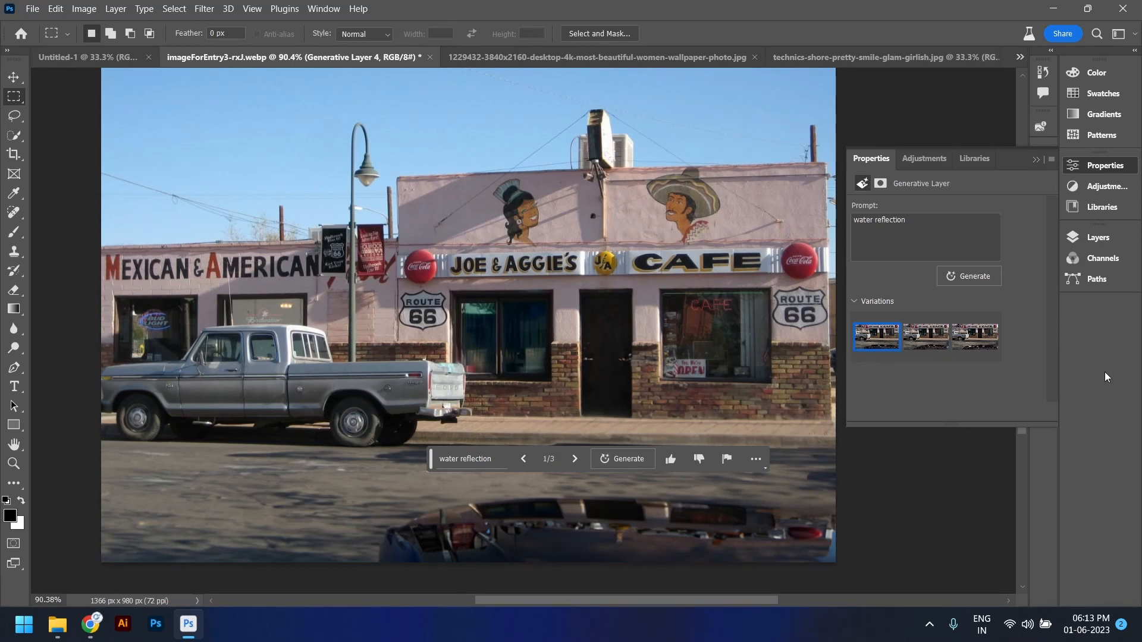
Compare the second and third water reflection variations and return to the first
left_click(927, 338)
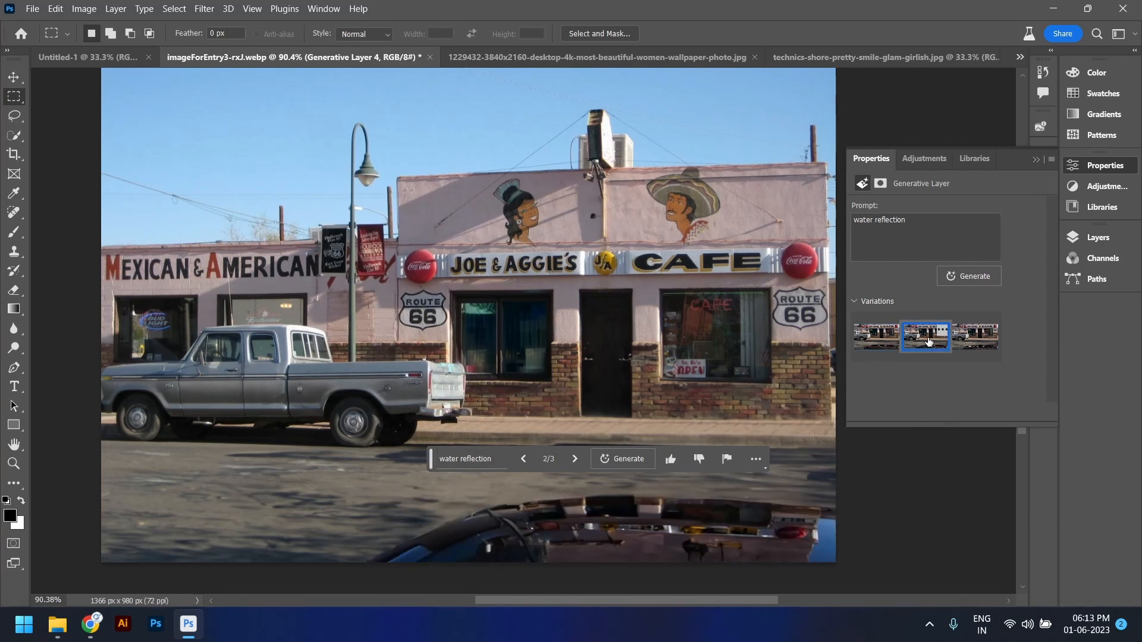
left_click(972, 346)
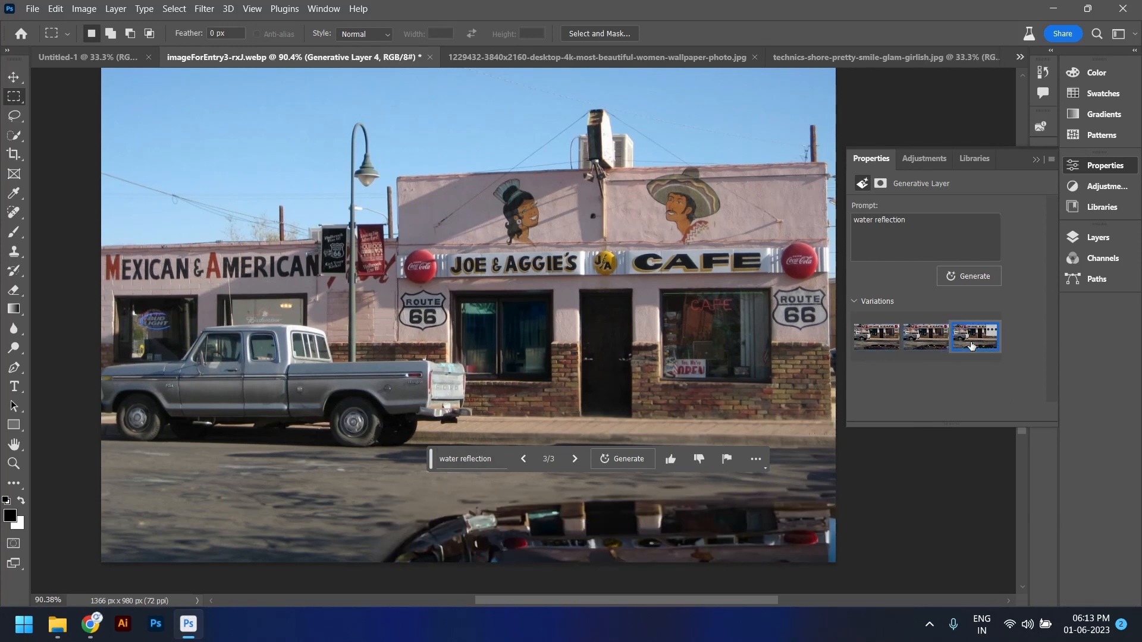
left_click(872, 341)
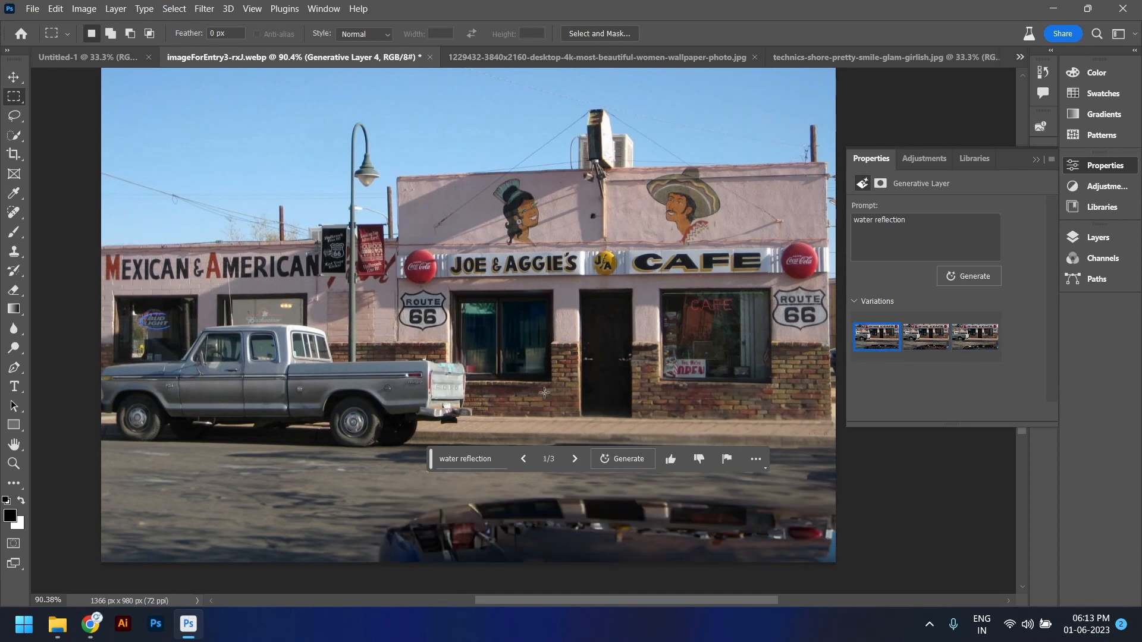
Examine the generated reflection on the road up close, along with the whole extended cafe image, with no layer selected
left_click(13, 76)
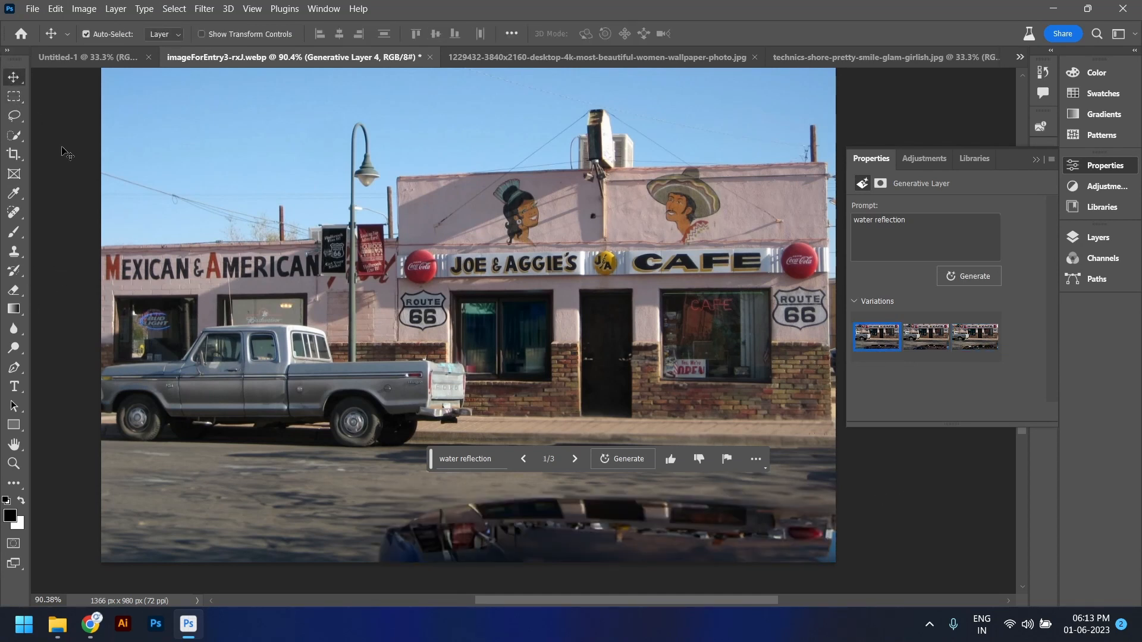
left_click(717, 544)
scroll(670, 548, "up", 3)
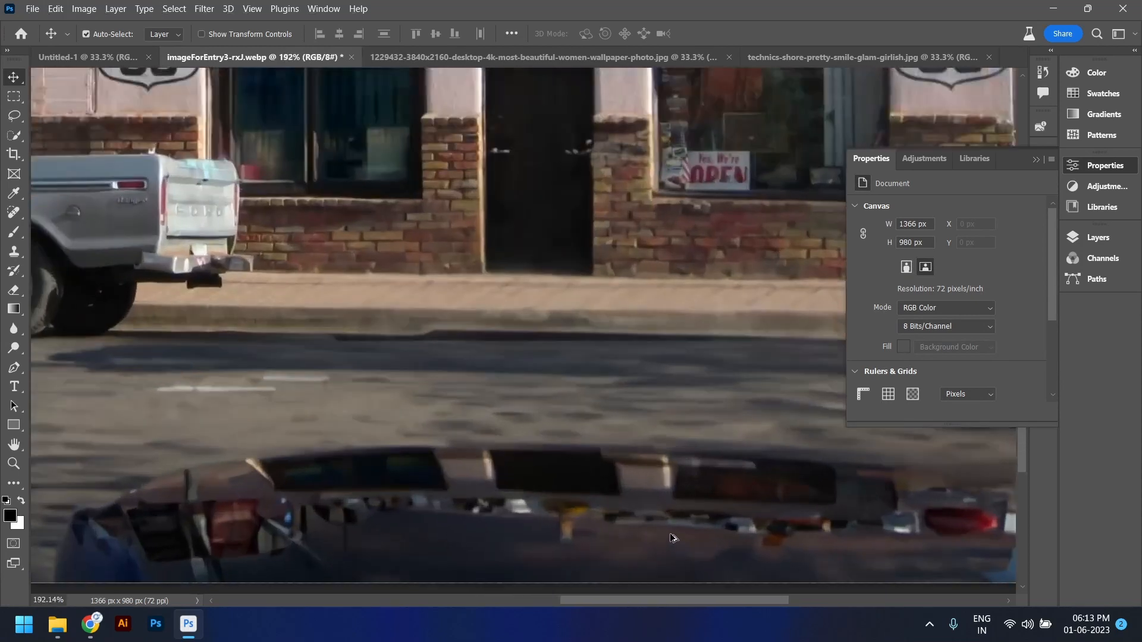
scroll(493, 337, "down", 2)
left_click_drag(493, 211, 544, 389)
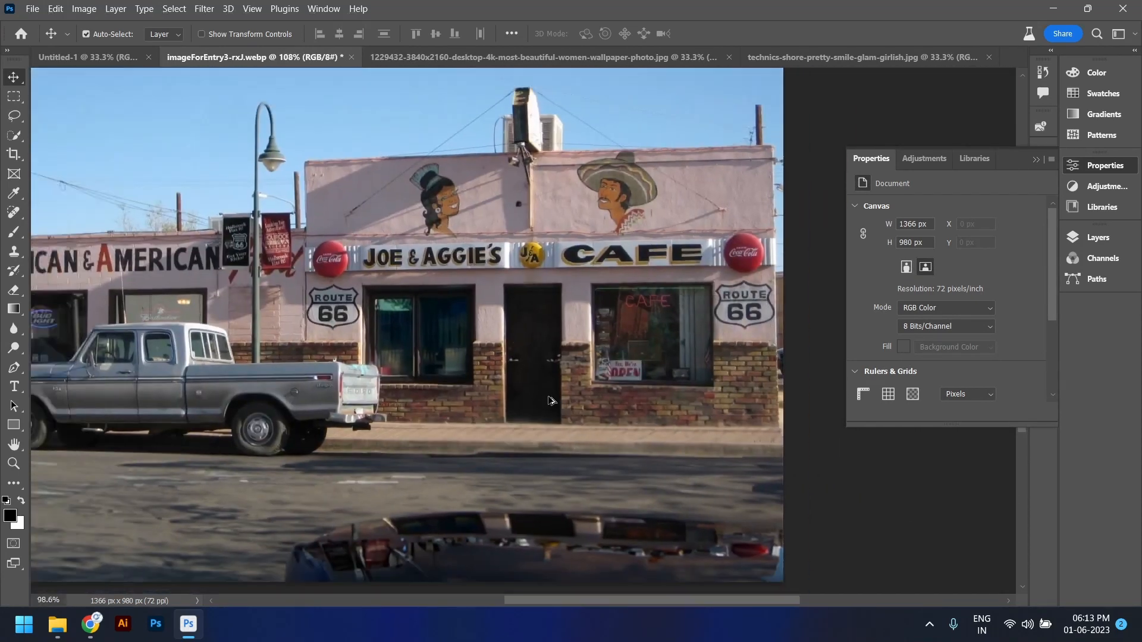
scroll(502, 321, "down", 1)
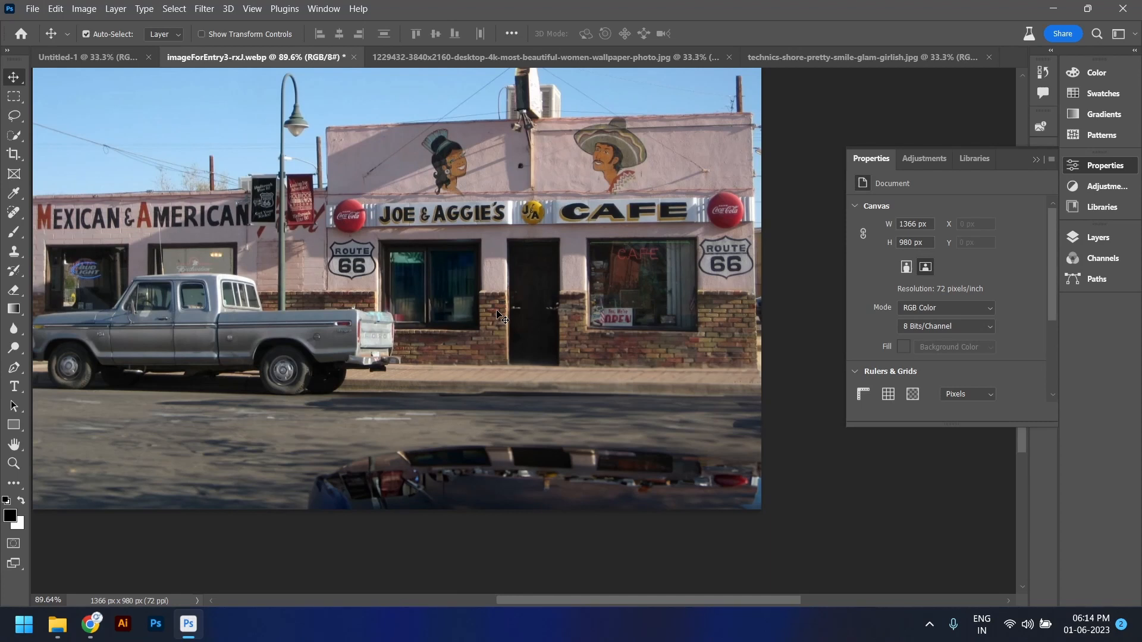
scroll(389, 294, "down", 2)
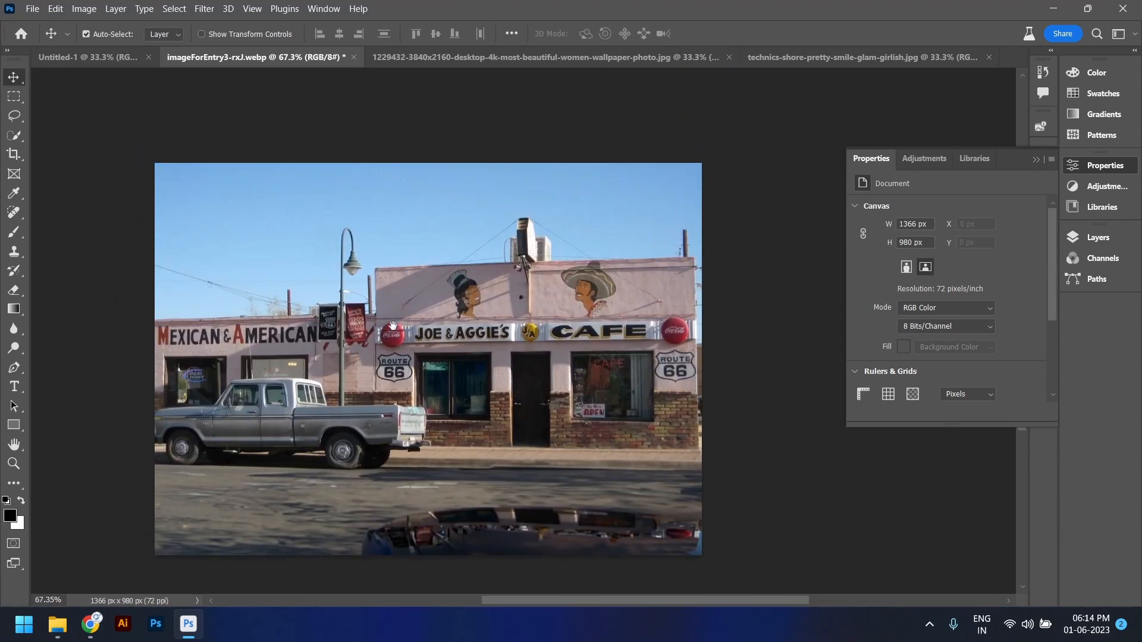
left_click_drag(393, 325, 402, 303)
Switch to the portrait wallpaper image, collapse the document properties and select the woman using Select subject
left_click(433, 55)
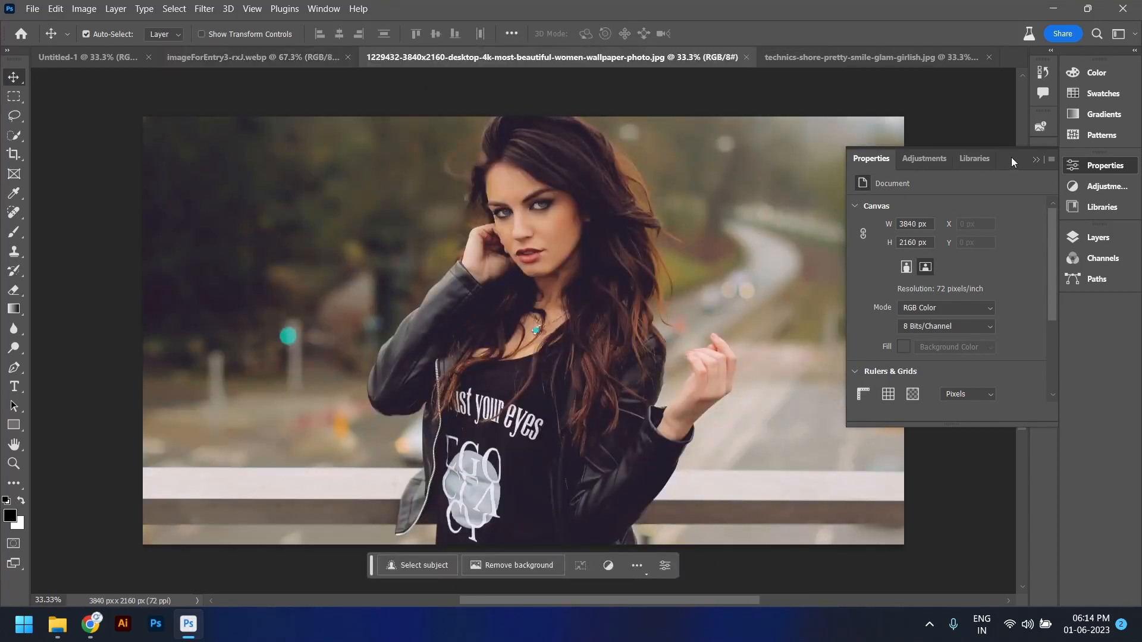
left_click(1035, 160)
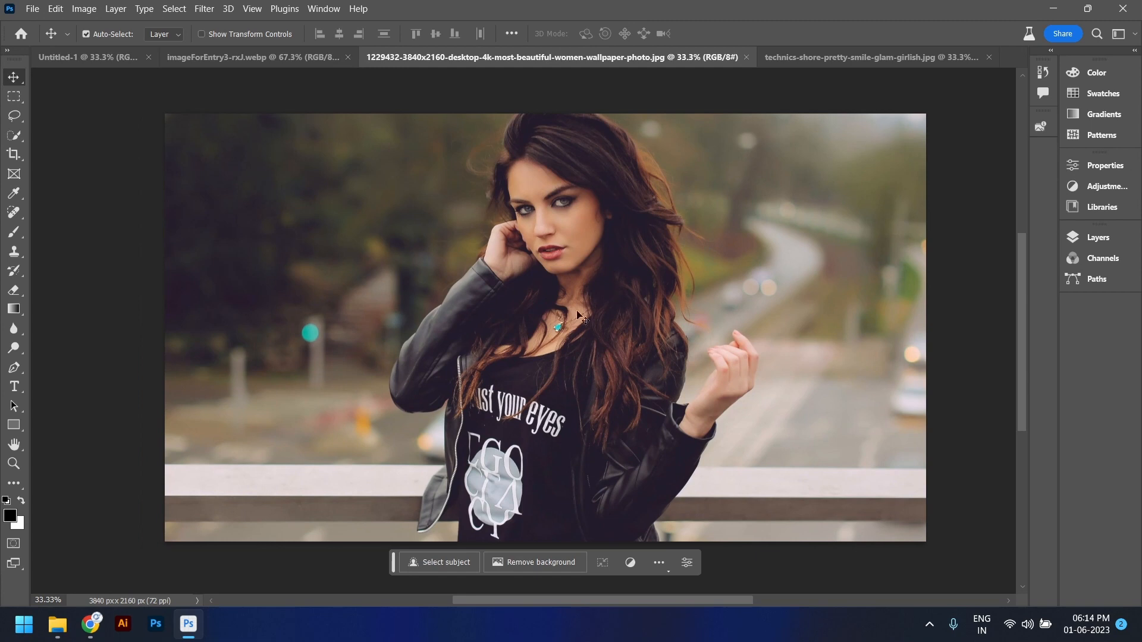
left_click(447, 564)
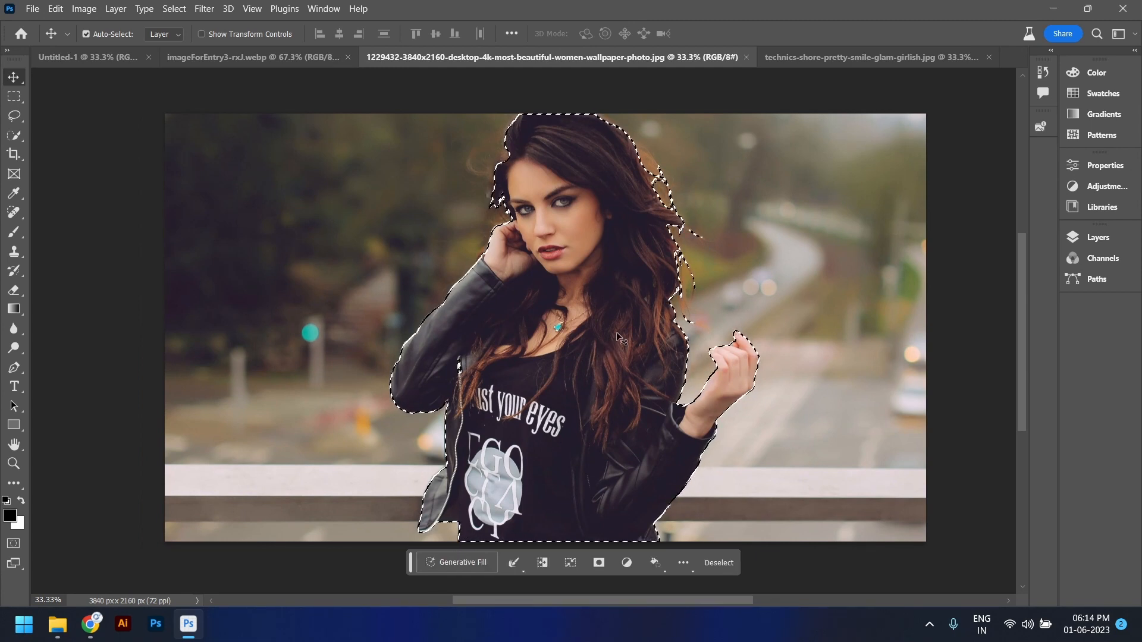
Invert the selection to the background and fill it using Generative Fill with the prompt "park with green trees and a bench"
left_click(539, 565)
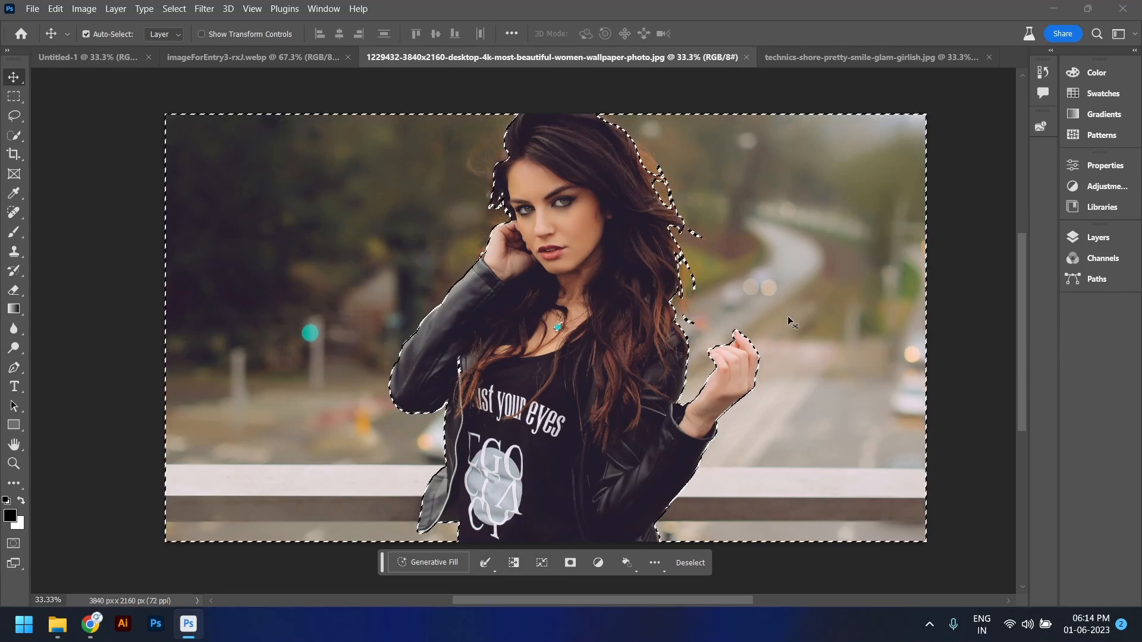
left_click(428, 562)
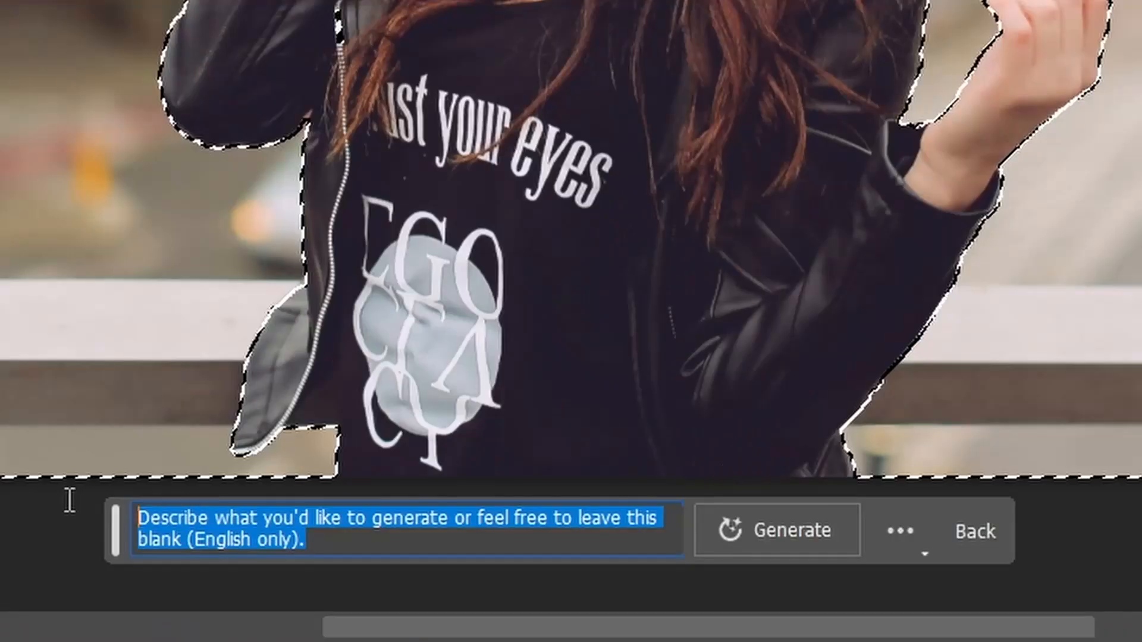
type("park with ")
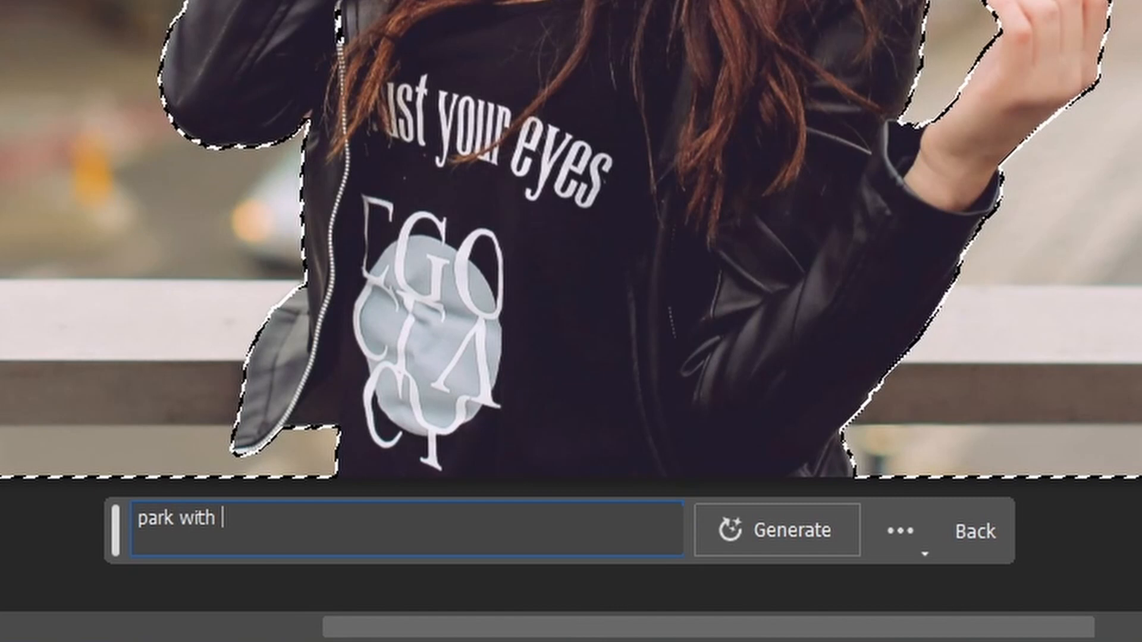
type("green trees")
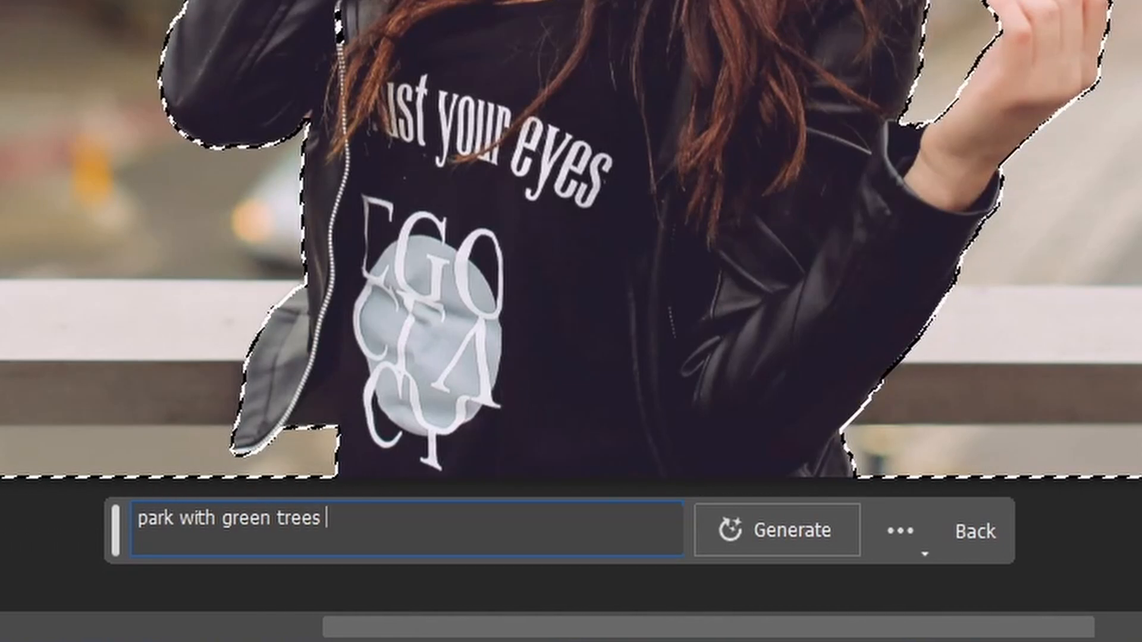
type(" and a ")
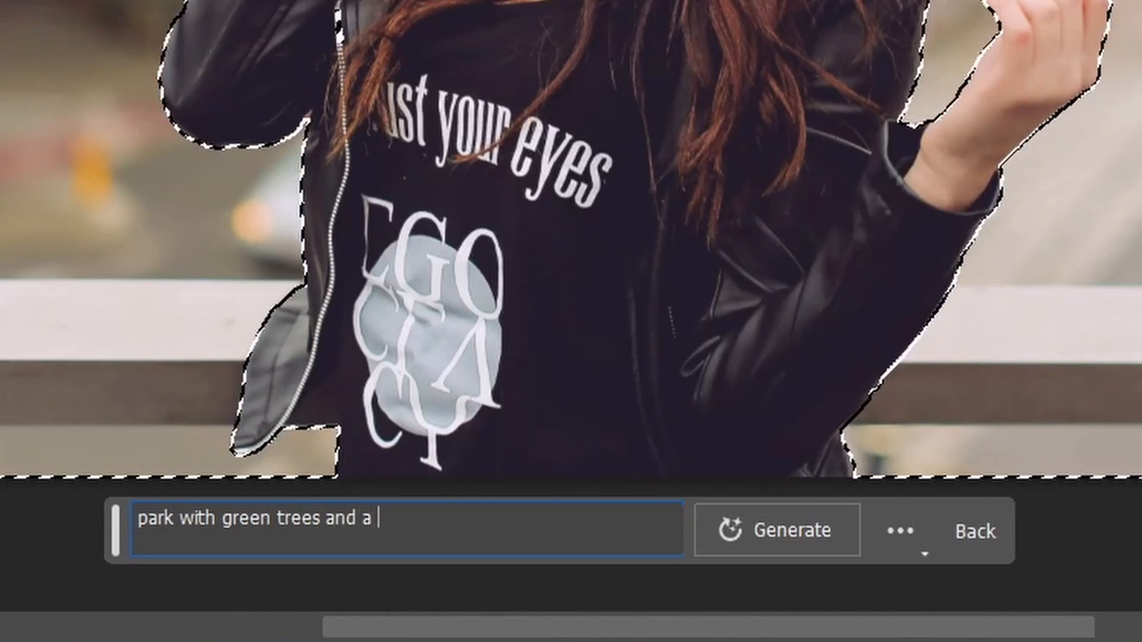
type("bench")
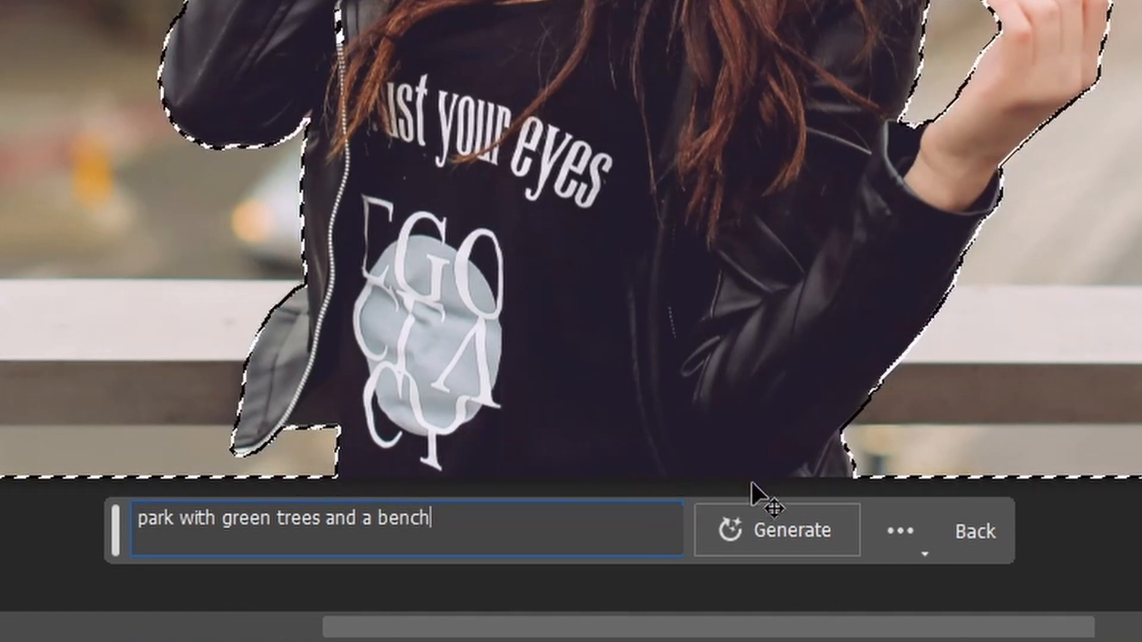
left_click(772, 537)
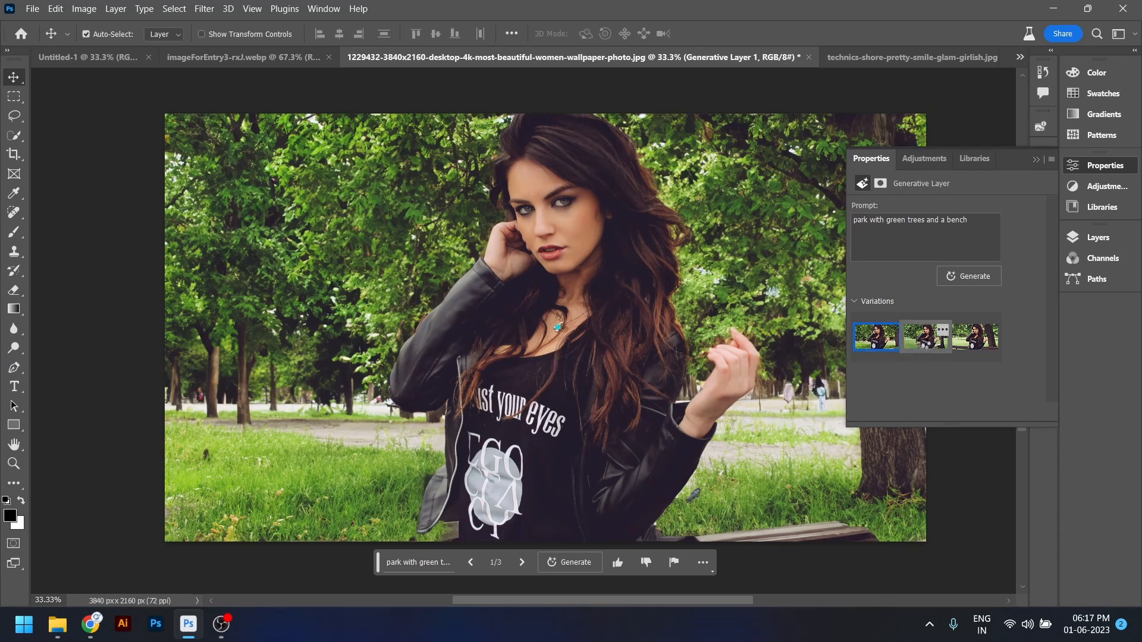
View the second park variation, choose the third one for the background, and deselect the generative layer
left_click(924, 343)
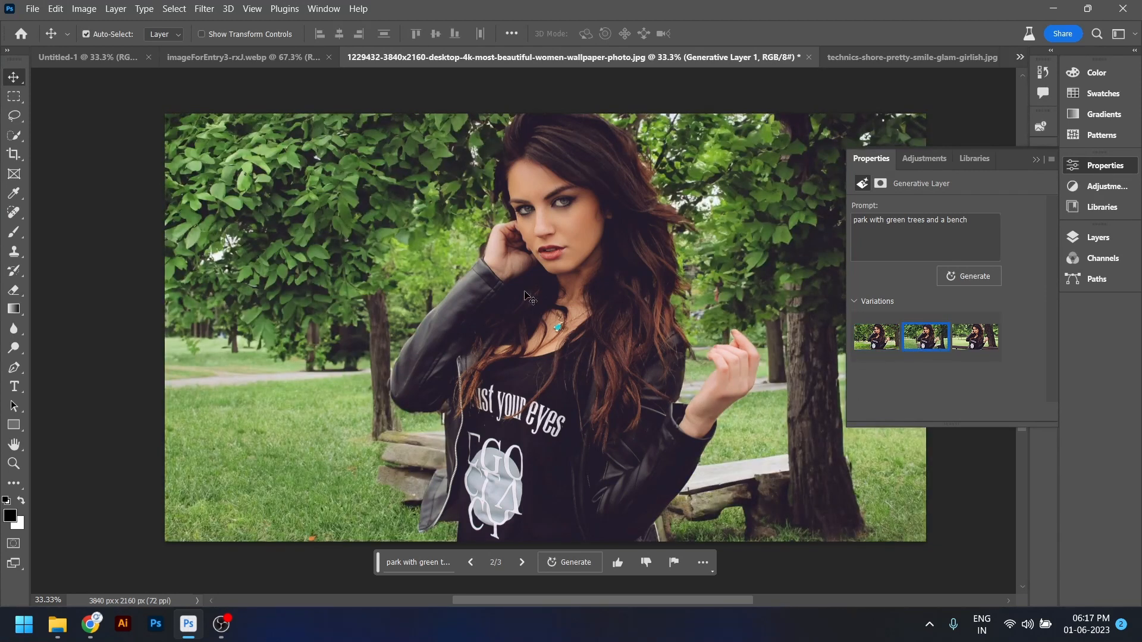
scroll(528, 301, "down", 1)
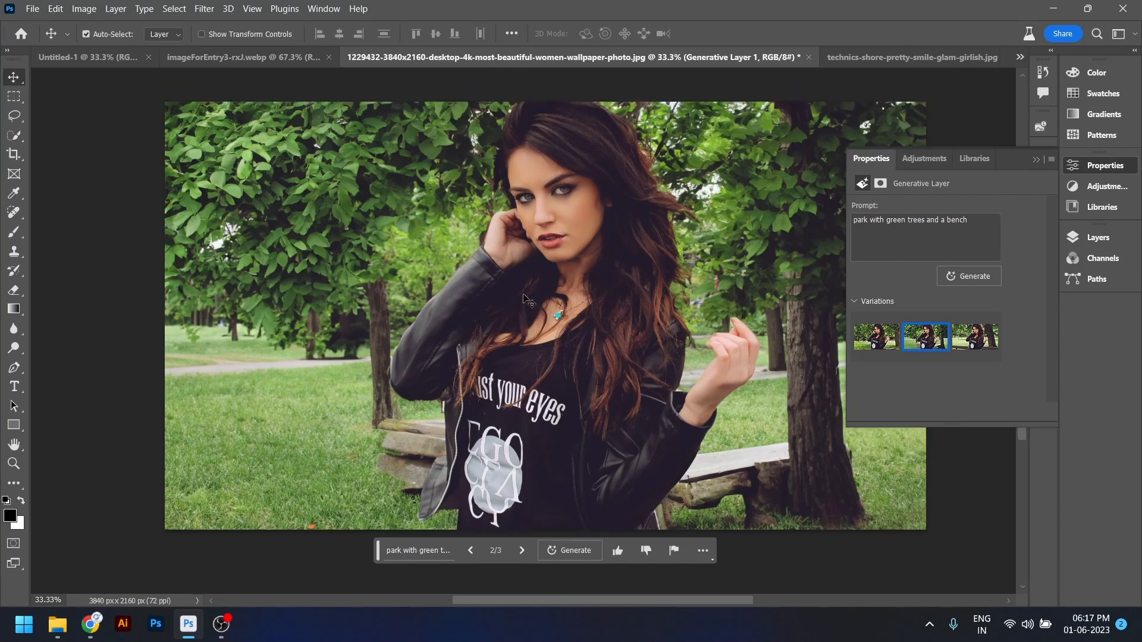
left_click(964, 343)
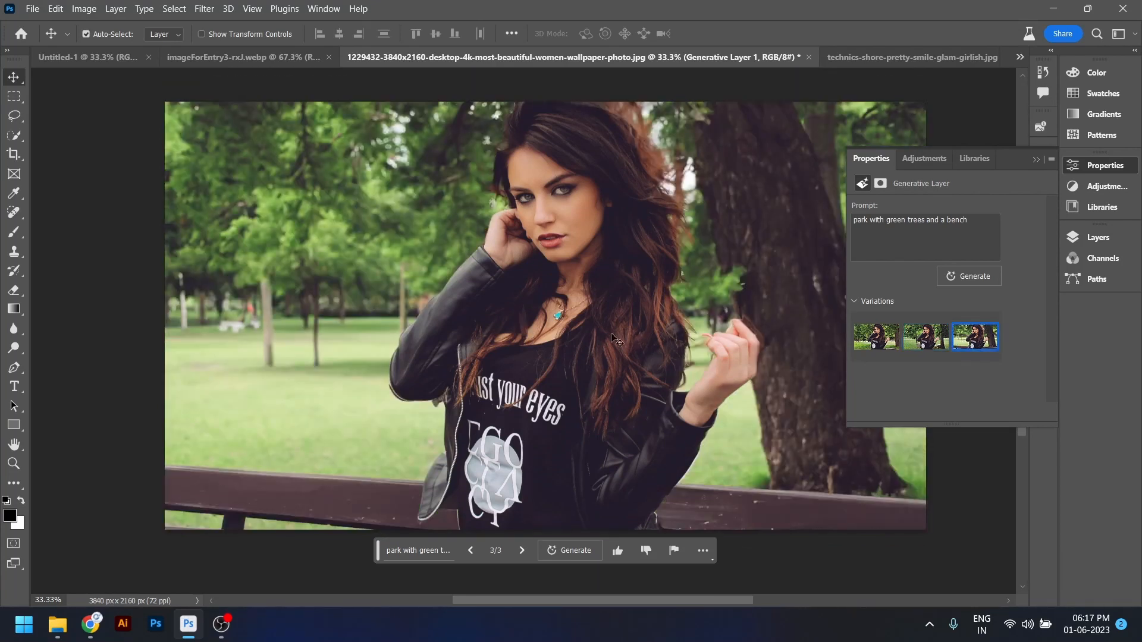
scroll(612, 340, "down", 4)
scroll(613, 340, "up", 4)
left_click(559, 197)
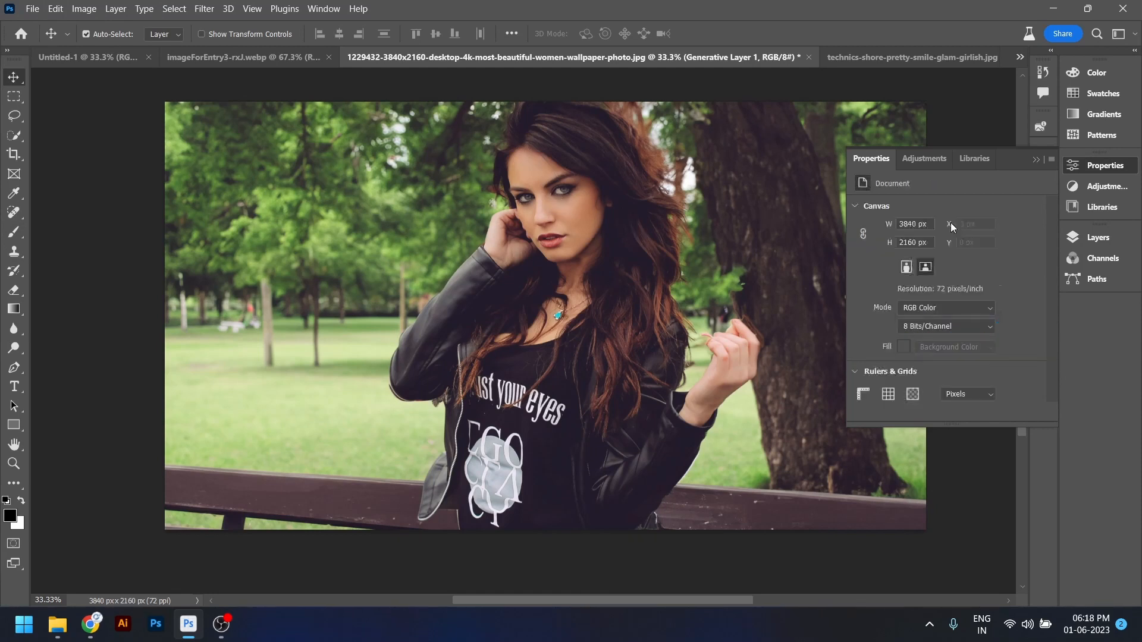
Select the Background layer and outline the woman's eyes and eyebrows with a freehand Lasso selection
left_click(1097, 237)
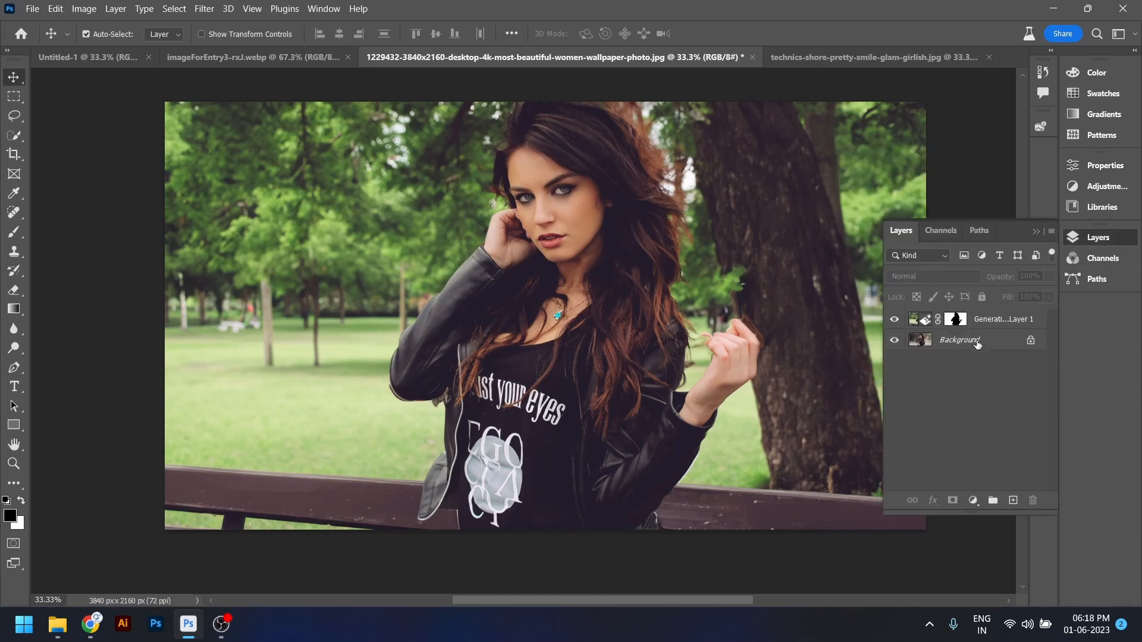
left_click(914, 339)
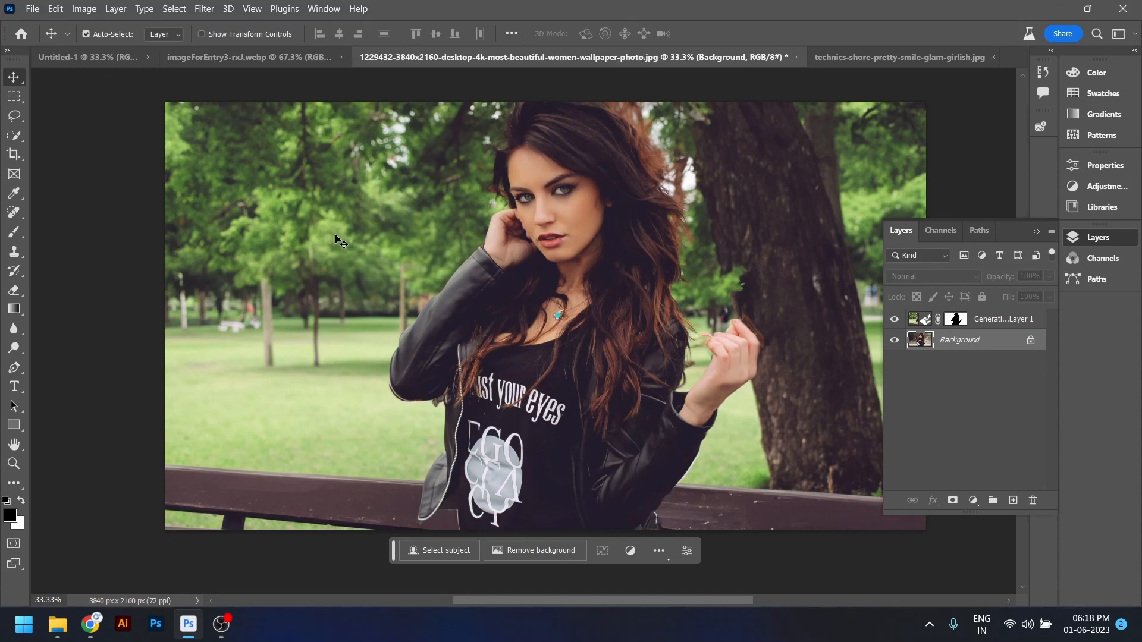
scroll(562, 197, "up", 5)
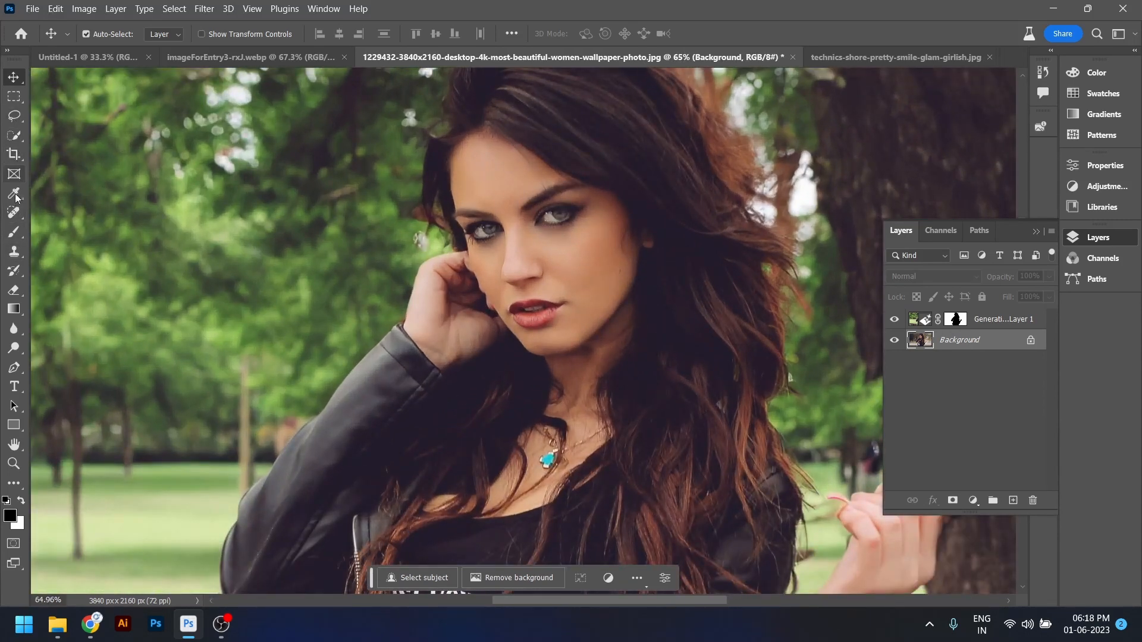
left_click(14, 114)
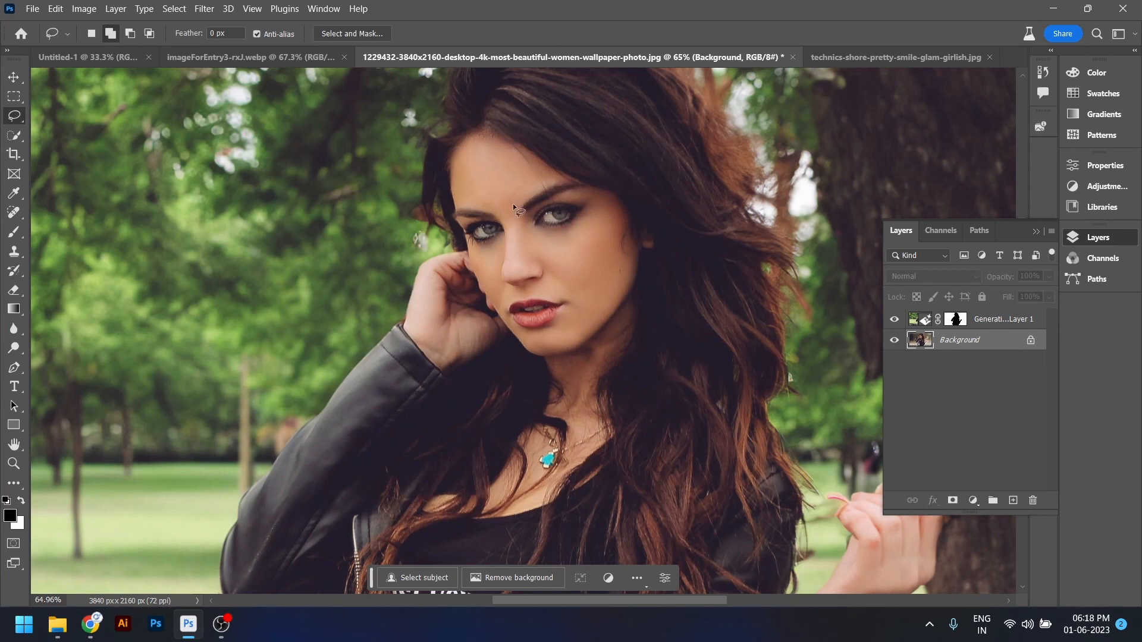
mouse_move(491, 209)
left_mouse_down()
mouse_move(455, 216)
mouse_move(463, 238)
left_mouse_up()
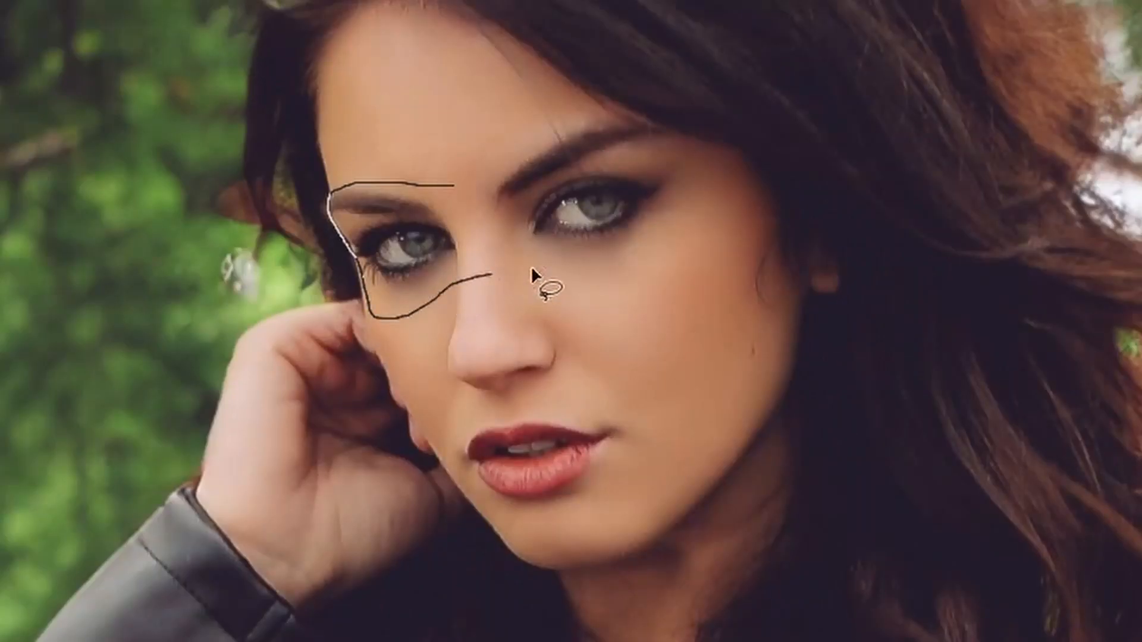
mouse_move(650, 247)
left_mouse_down()
mouse_move(719, 183)
mouse_move(731, 134)
mouse_move(685, 108)
mouse_move(623, 107)
mouse_move(512, 141)
left_mouse_up()
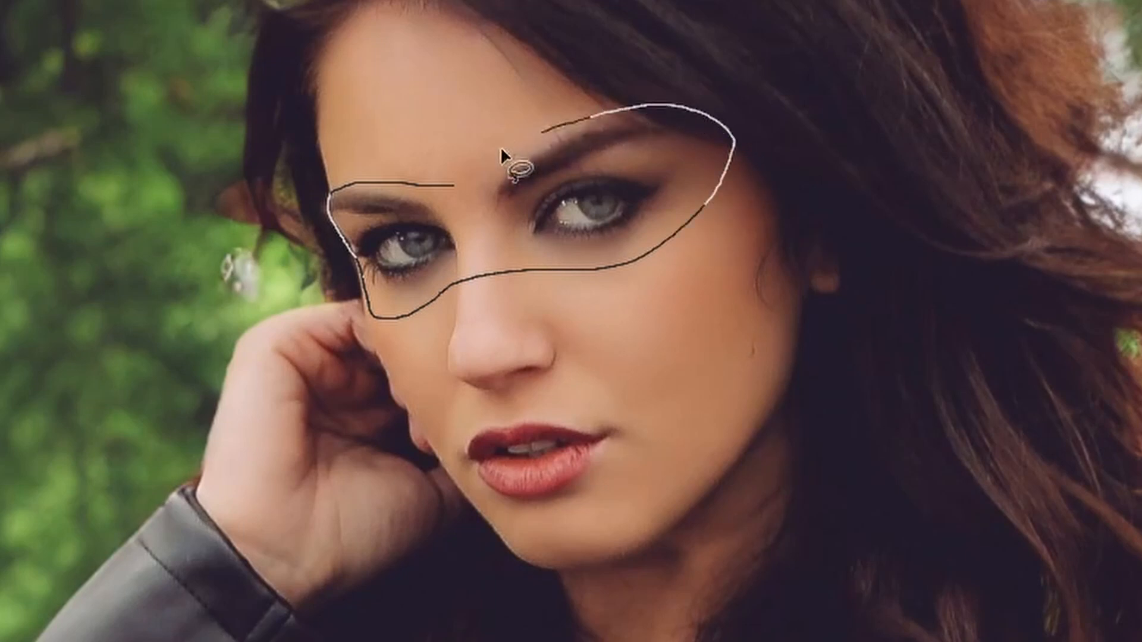
left_click_drag(449, 179, 451, 180)
Fill the selected eye area using Generative Fill with the prompt "blue sunglass"
left_click(224, 384)
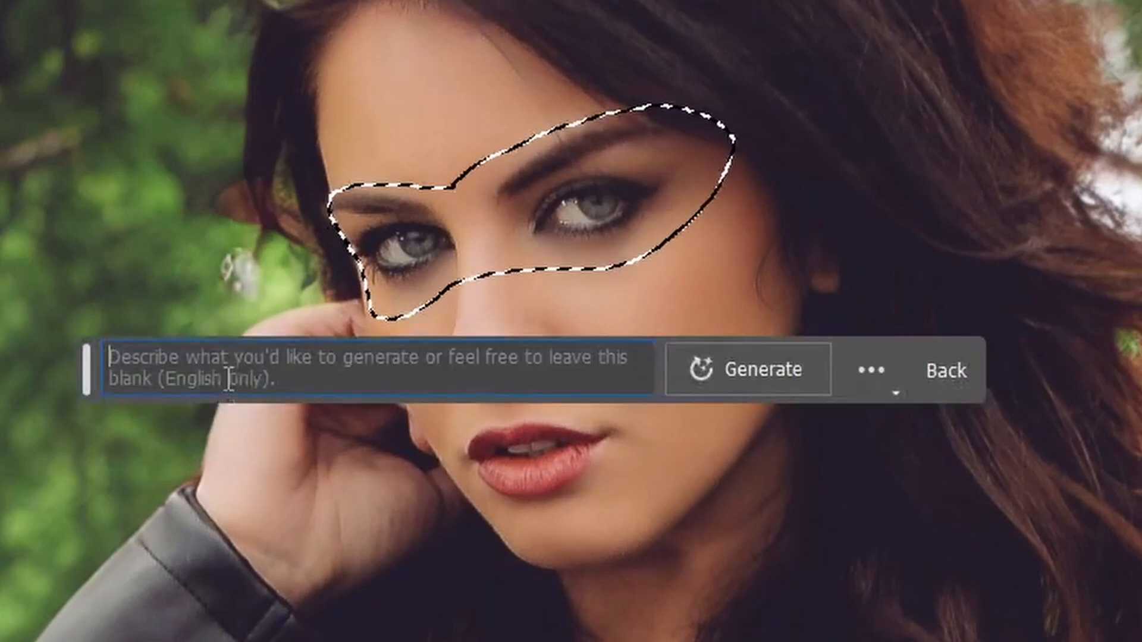
left_click_drag(281, 379, 109, 357)
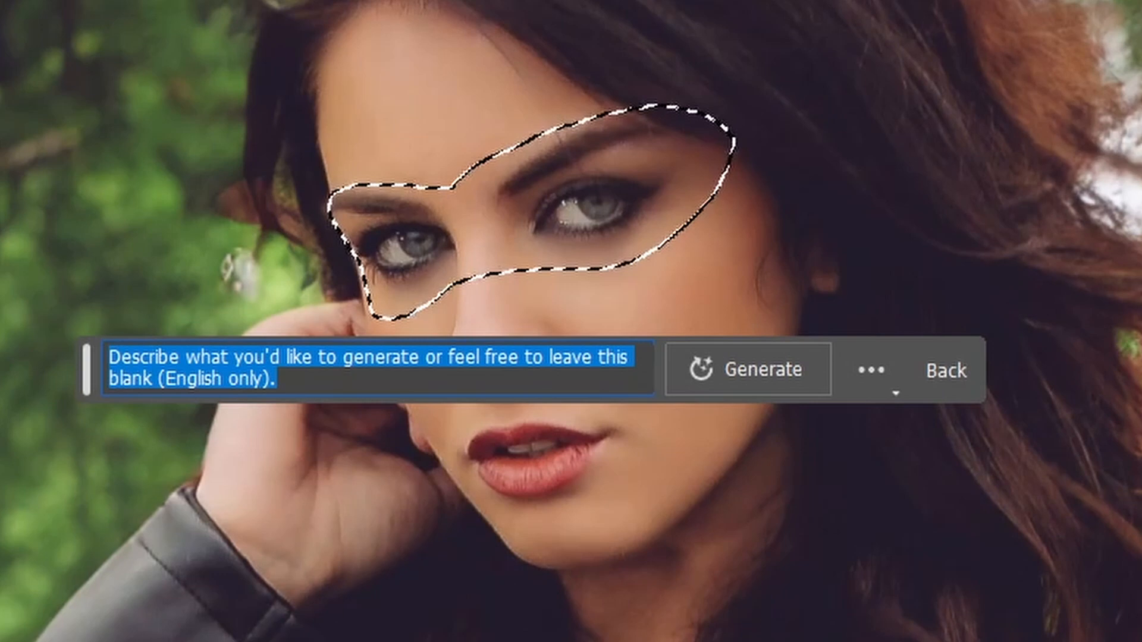
type("sun")
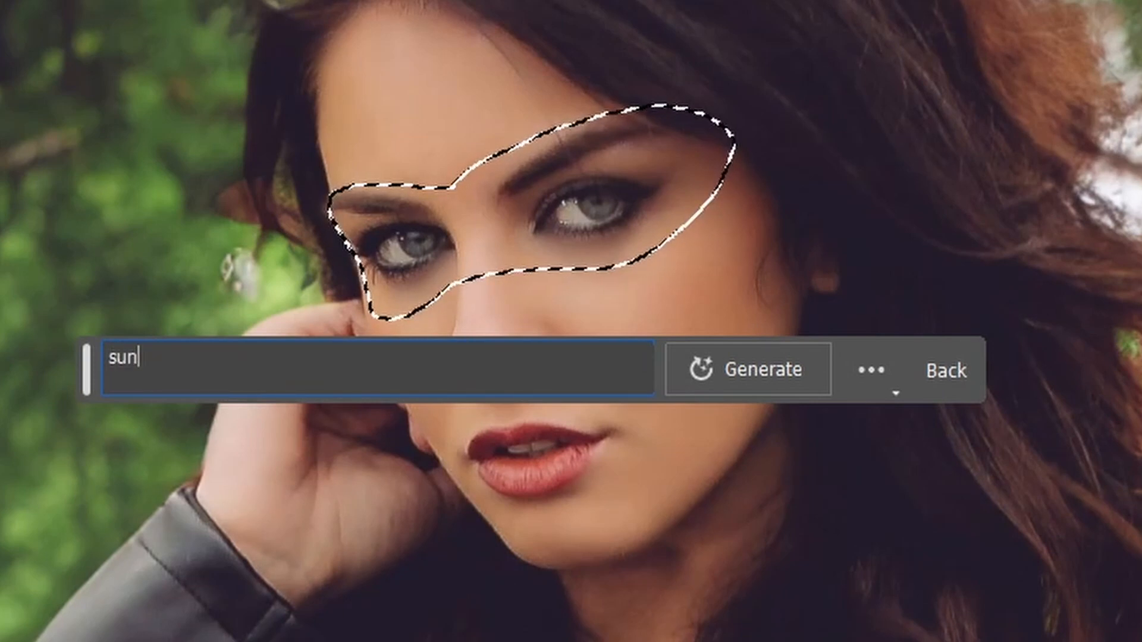
type("glass")
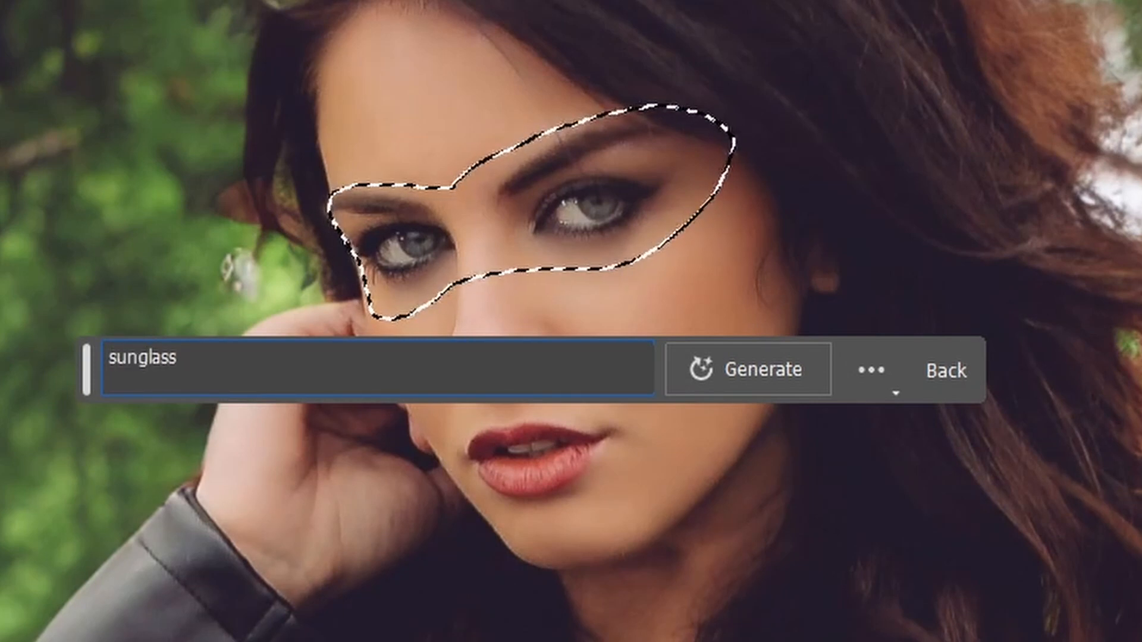
left_click(112, 360)
type("blue")
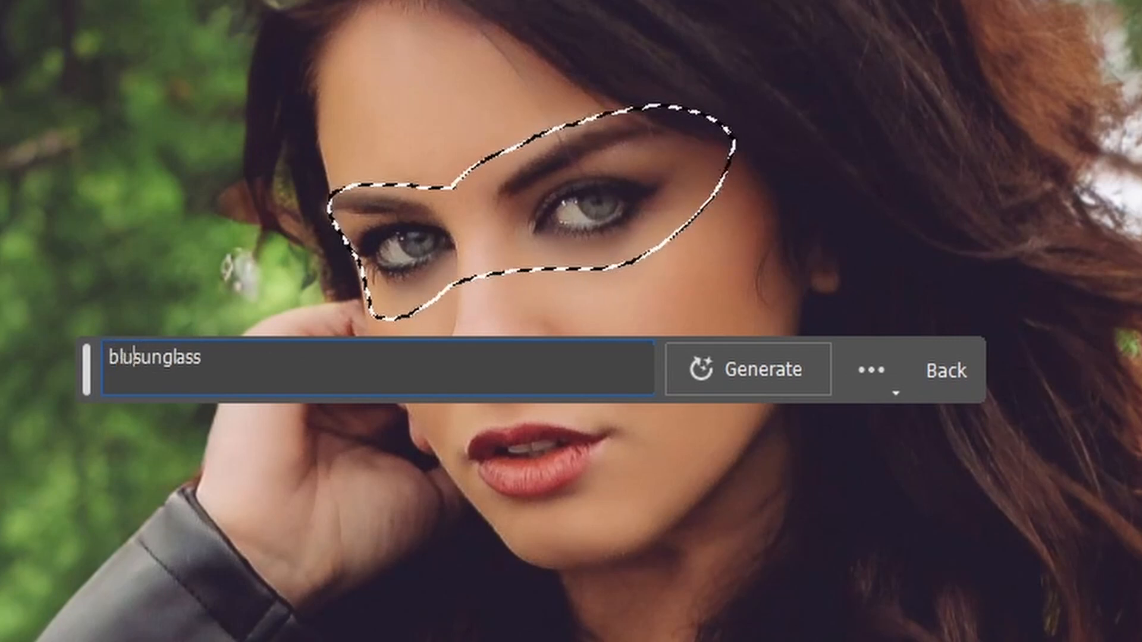
left_click(720, 376)
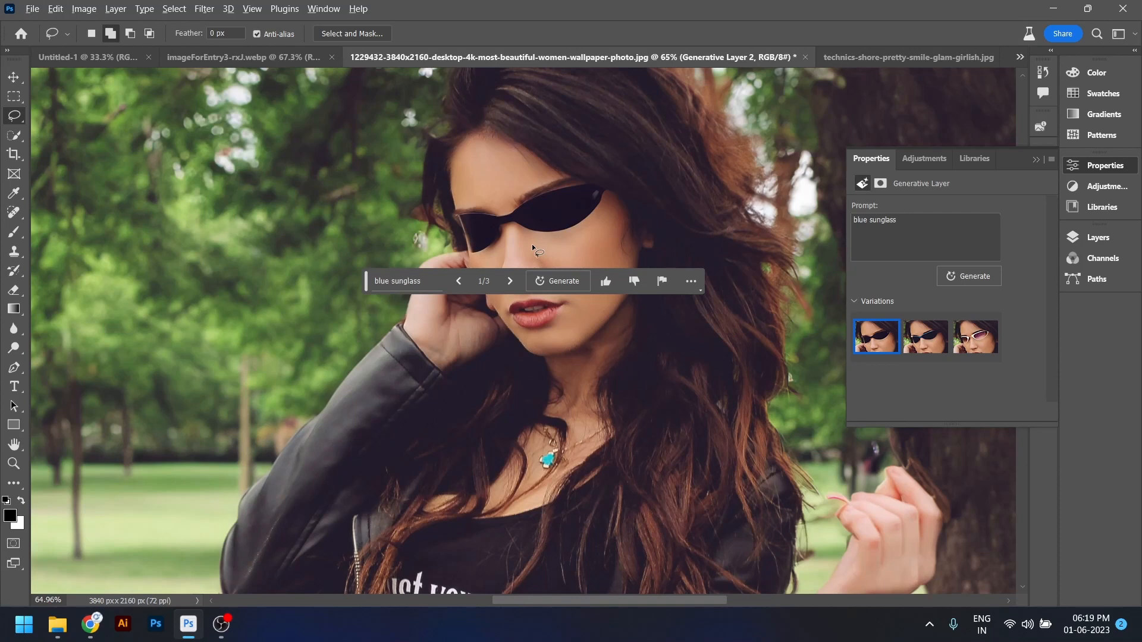
Move the floating Generative Fill bar off the woman's face, view the second sunglasses variation and choose the third
scroll(605, 248, "down", 2)
scroll(605, 251, "down", 2)
scroll(645, 358, "up", 1)
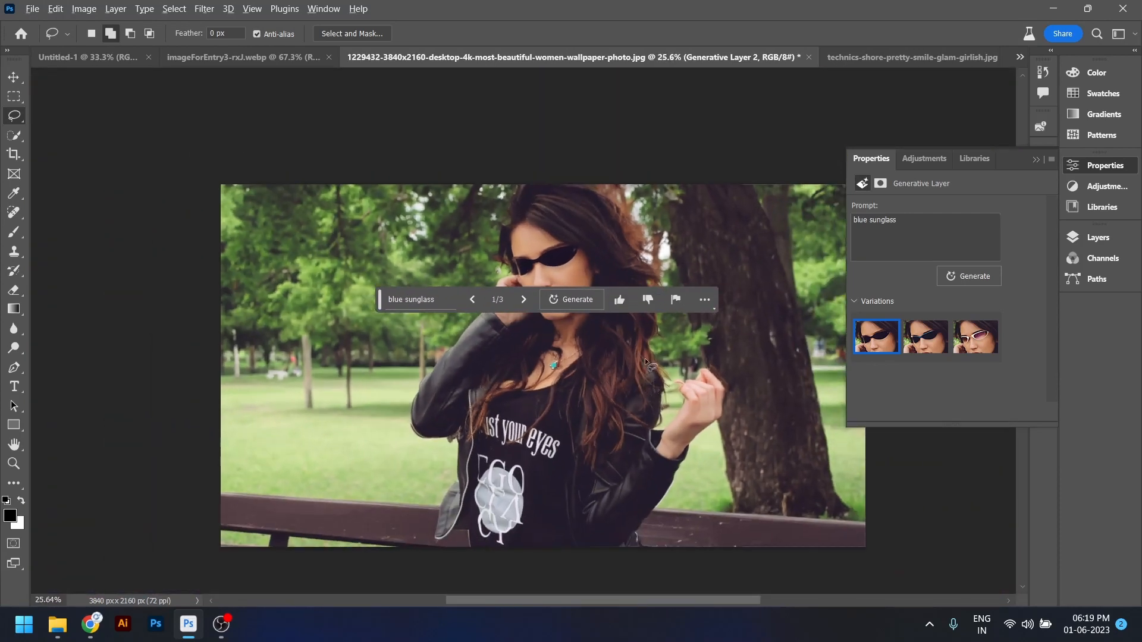
left_click_drag(379, 305, 378, 129)
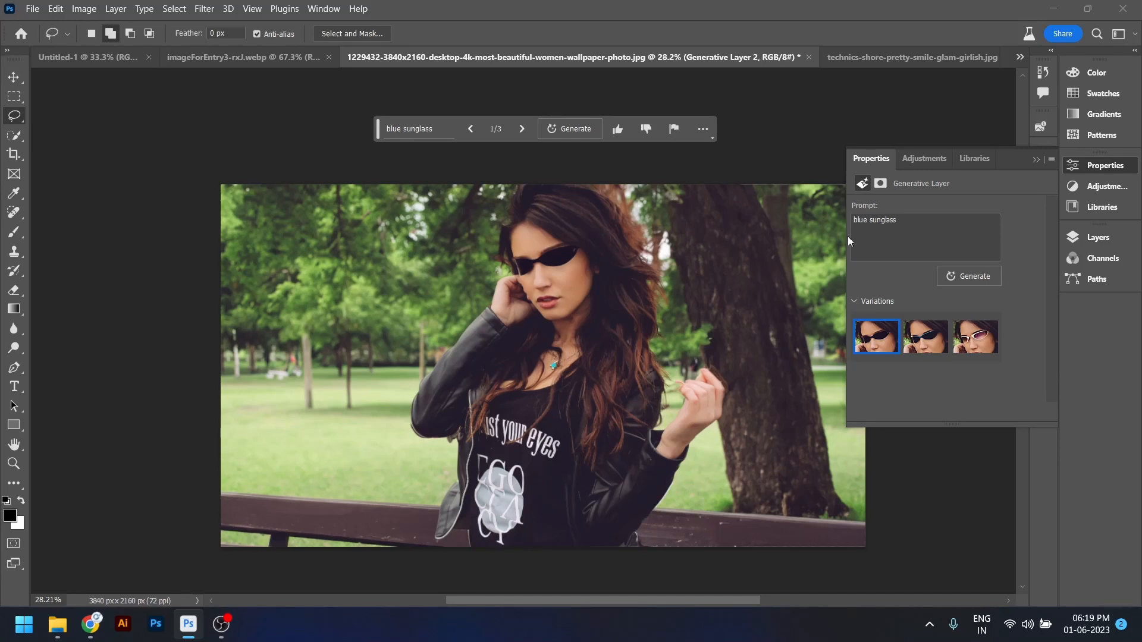
left_click(925, 342)
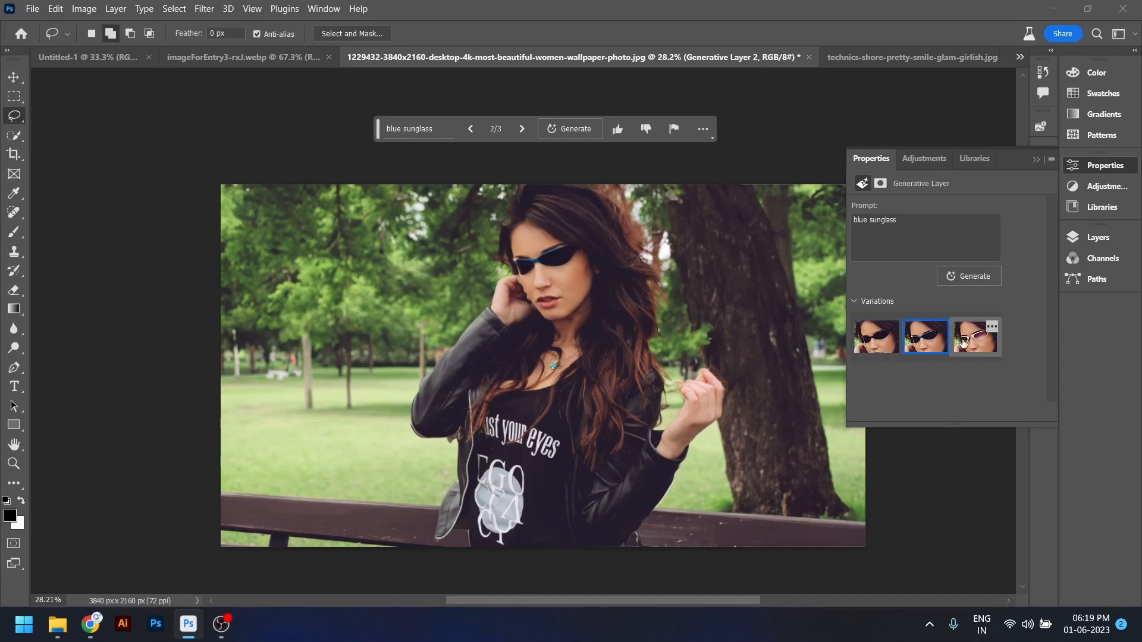
left_click(975, 338)
scroll(511, 276, "up", 4)
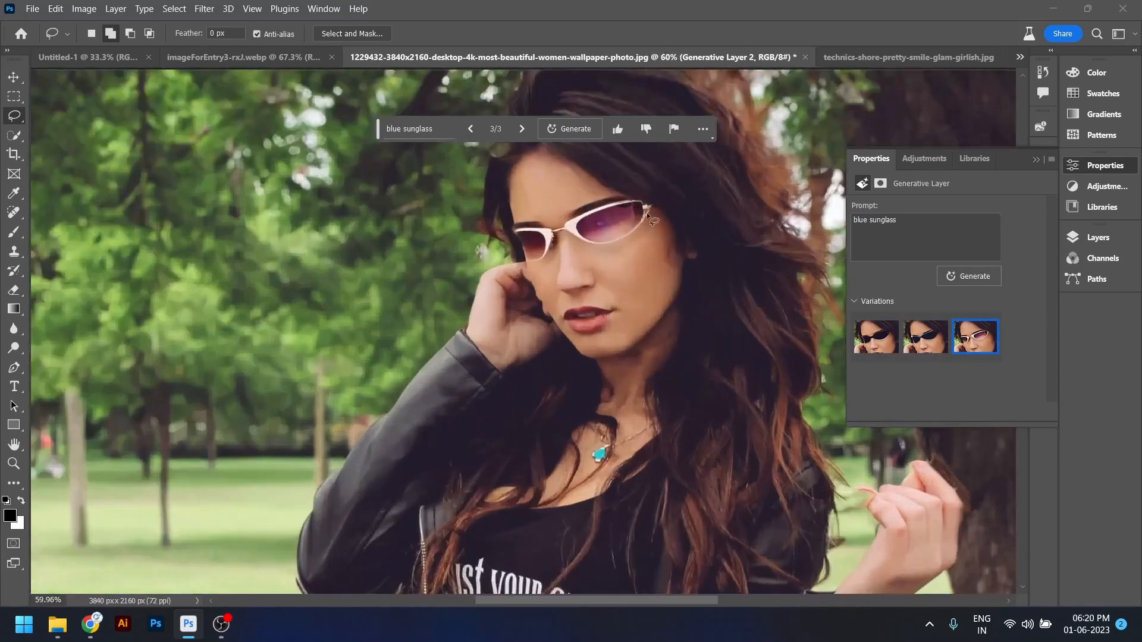
scroll(647, 214, "up", 3)
scroll(644, 218, "down", 3)
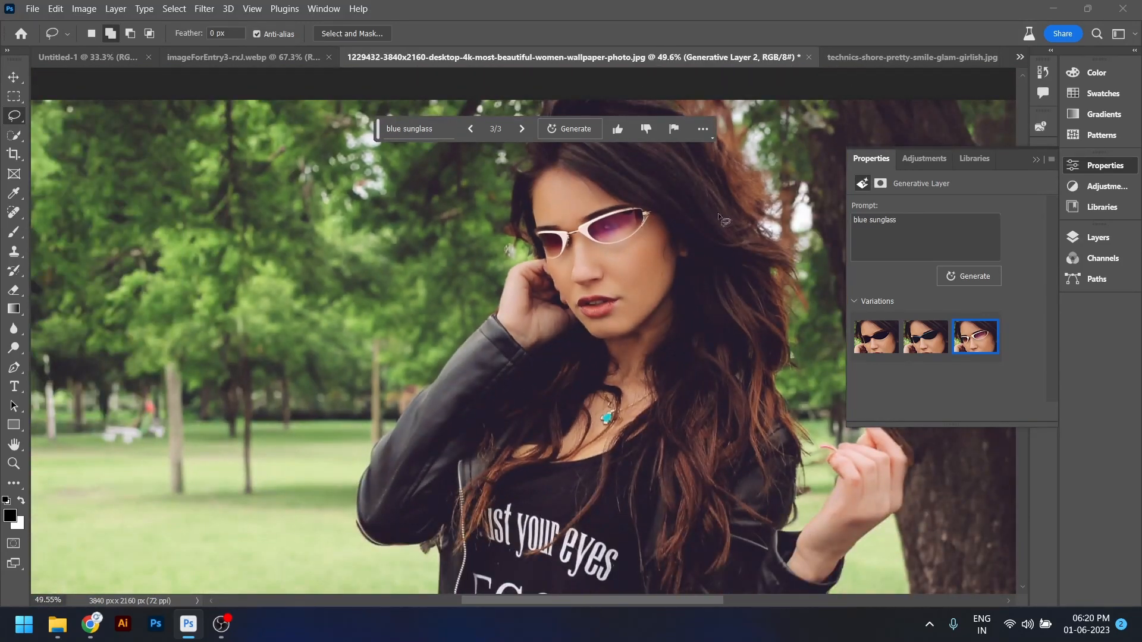
Hide and show the sunglasses layer to compare the face with and without the glasses
left_click(1097, 238)
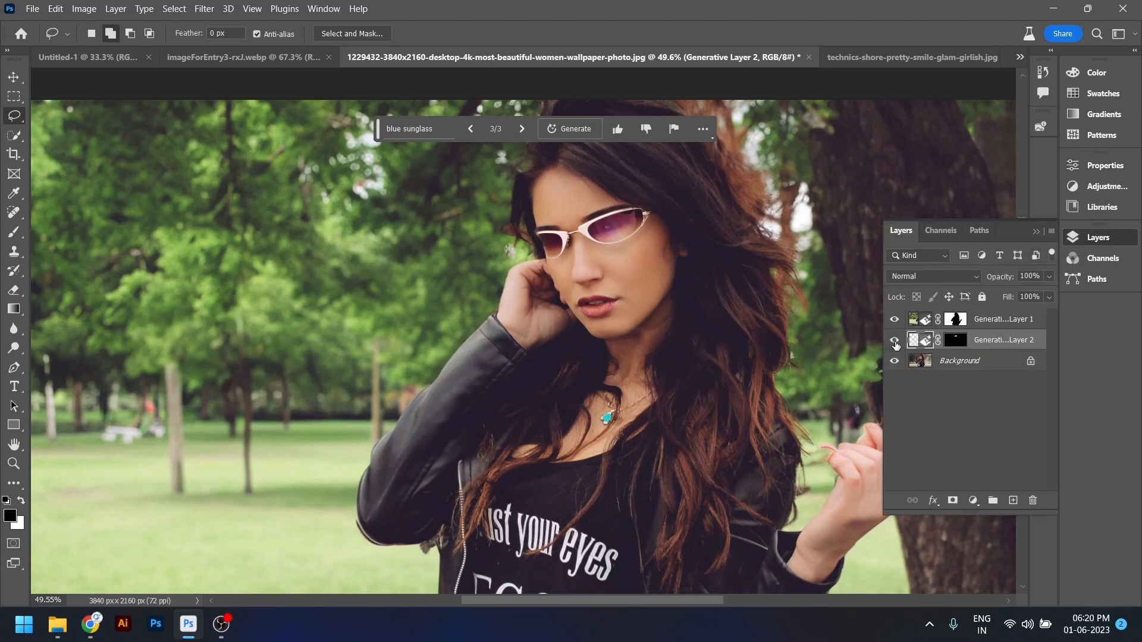
left_click(894, 339)
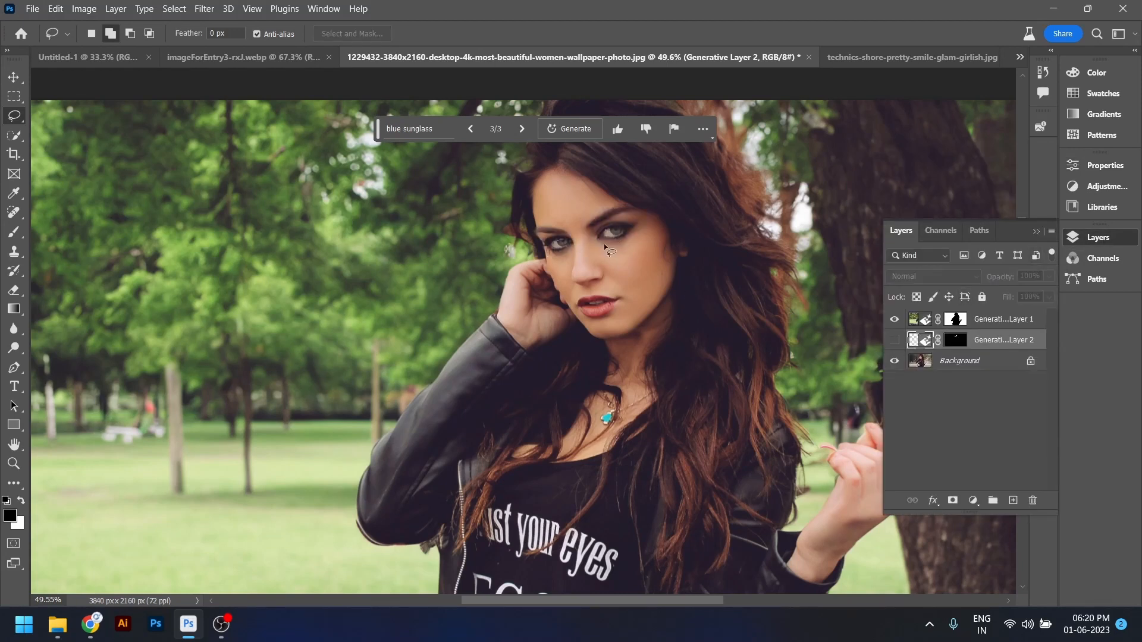
left_click(894, 340)
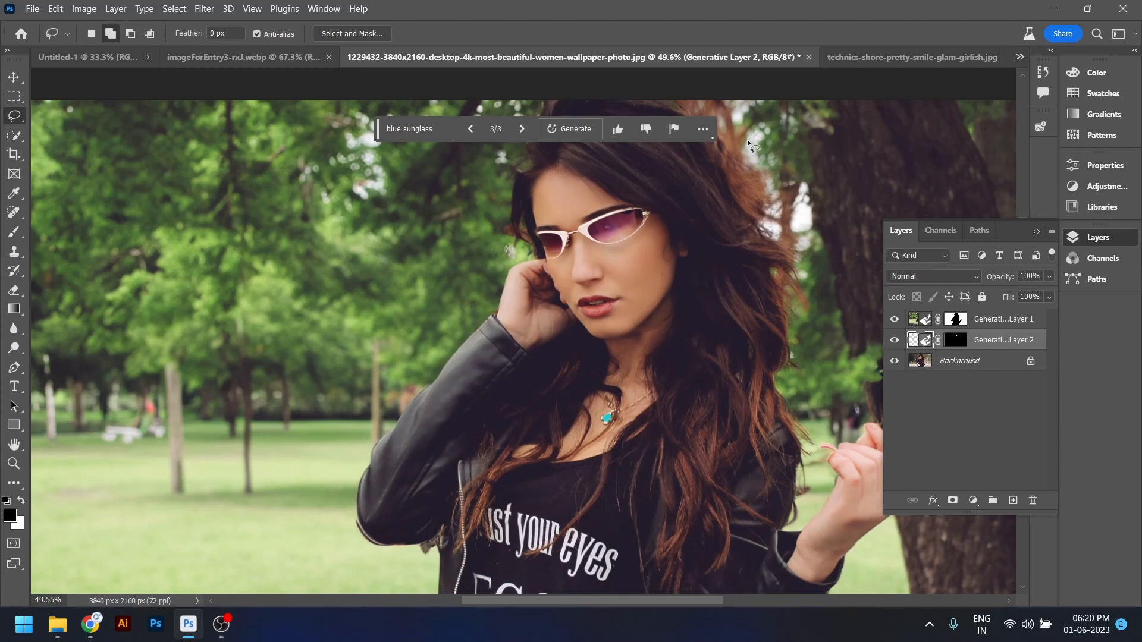
left_click(1041, 130)
left_click(1041, 131)
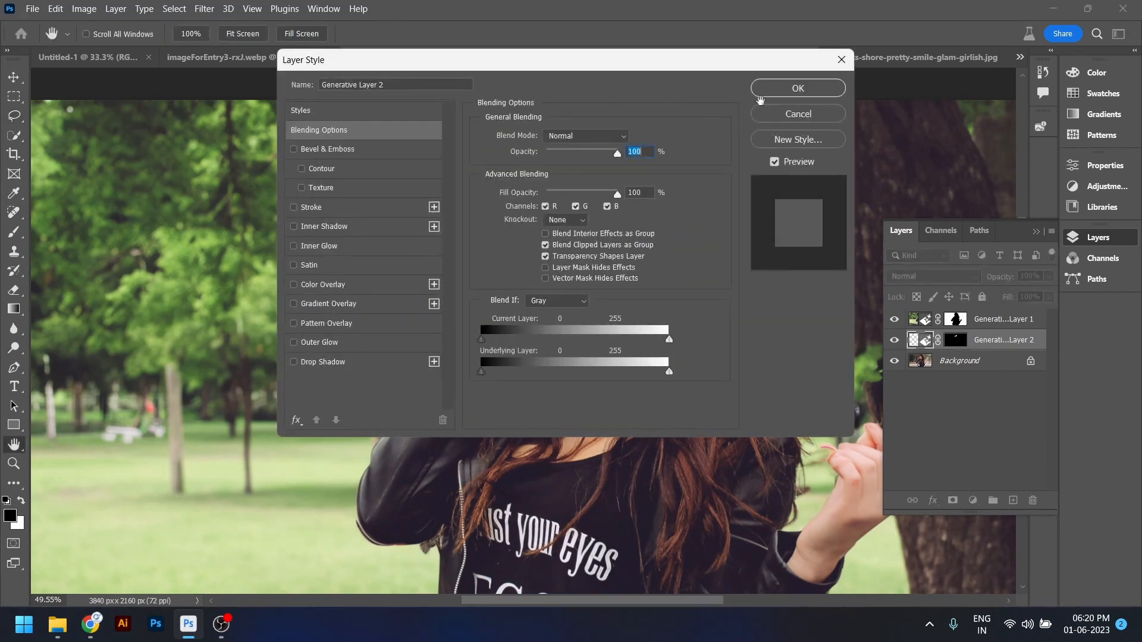
left_click(798, 117)
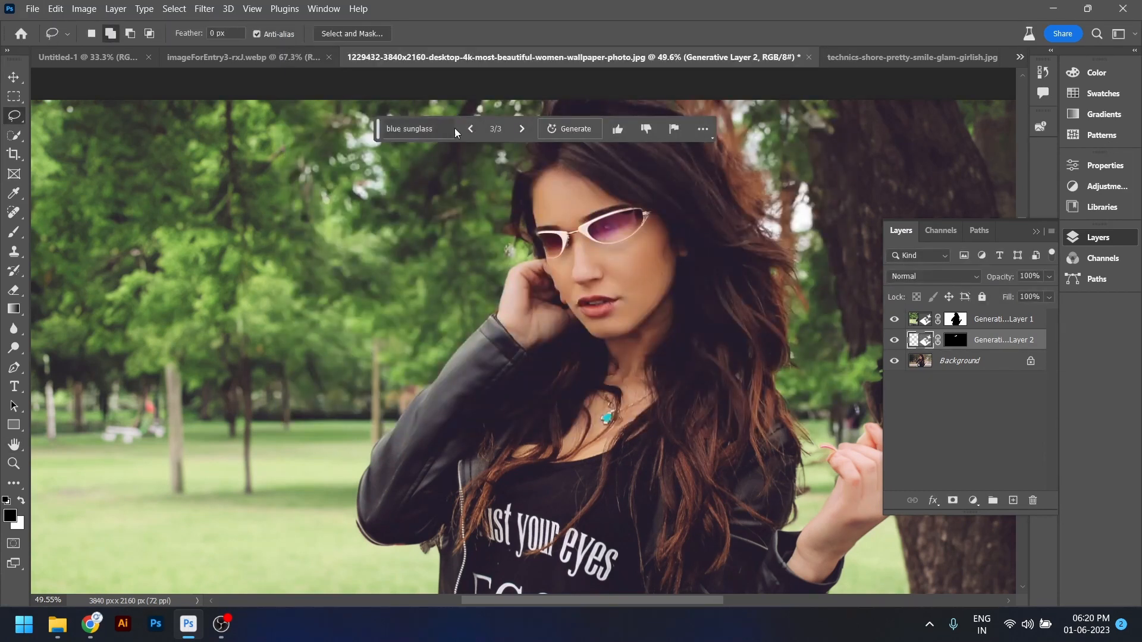
Generate another set of "blue sunglass" variations and switch the glasses to the fourth of the six variations
left_click(571, 134)
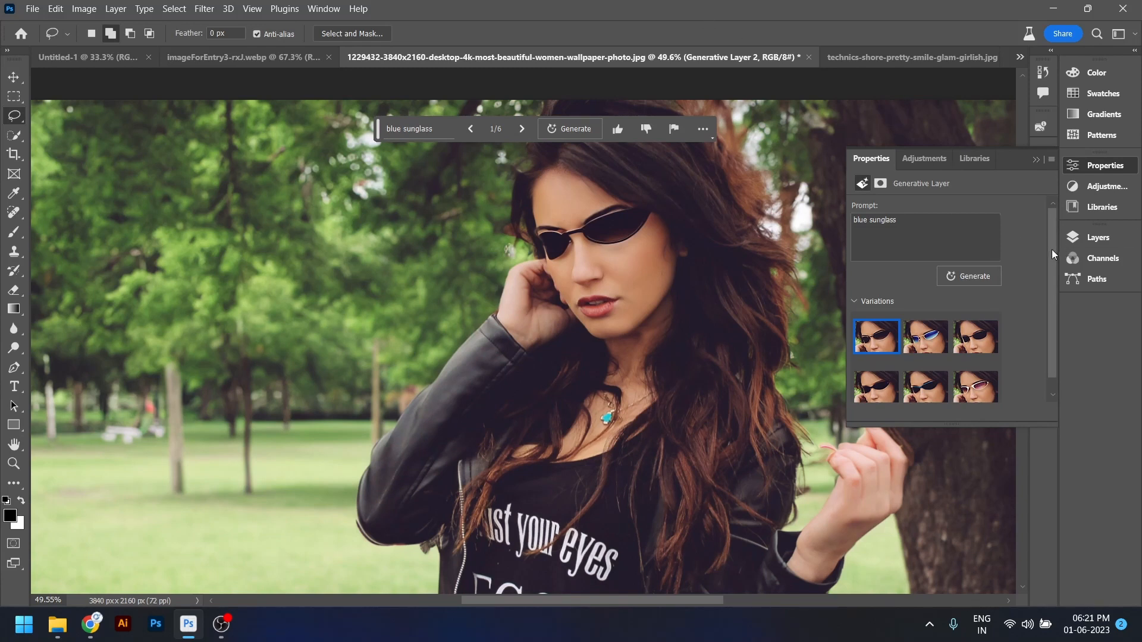
left_click_drag(1052, 255, 1054, 316)
left_click(872, 374)
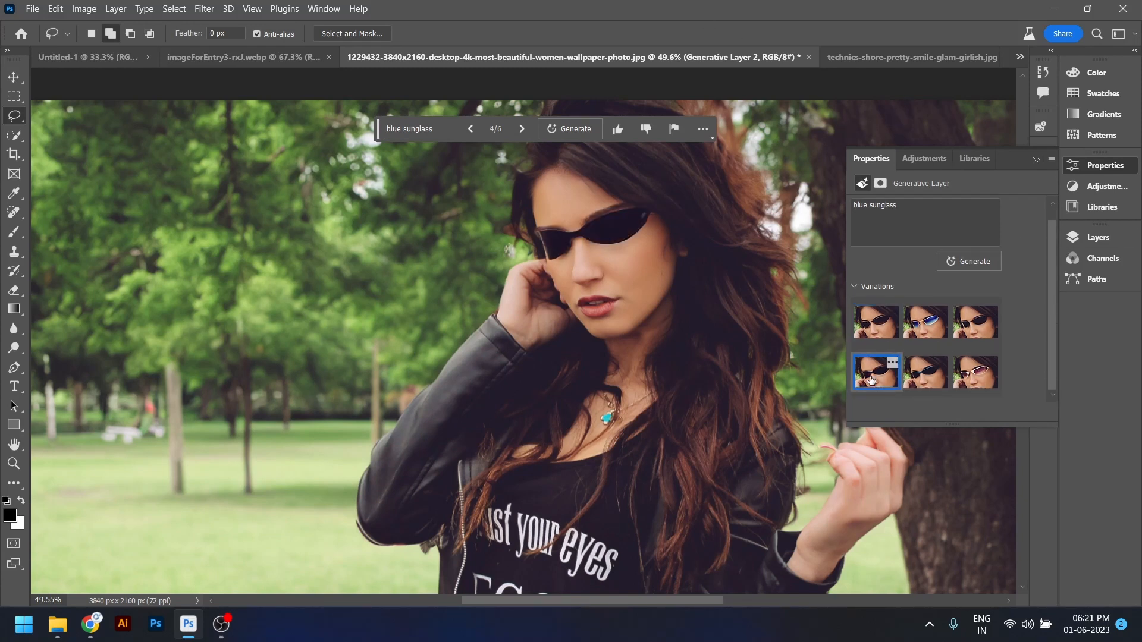
Compare the fourth, fifth and sixth "blue sunglass" variations on the woman's face and select the fifth
left_click(922, 379)
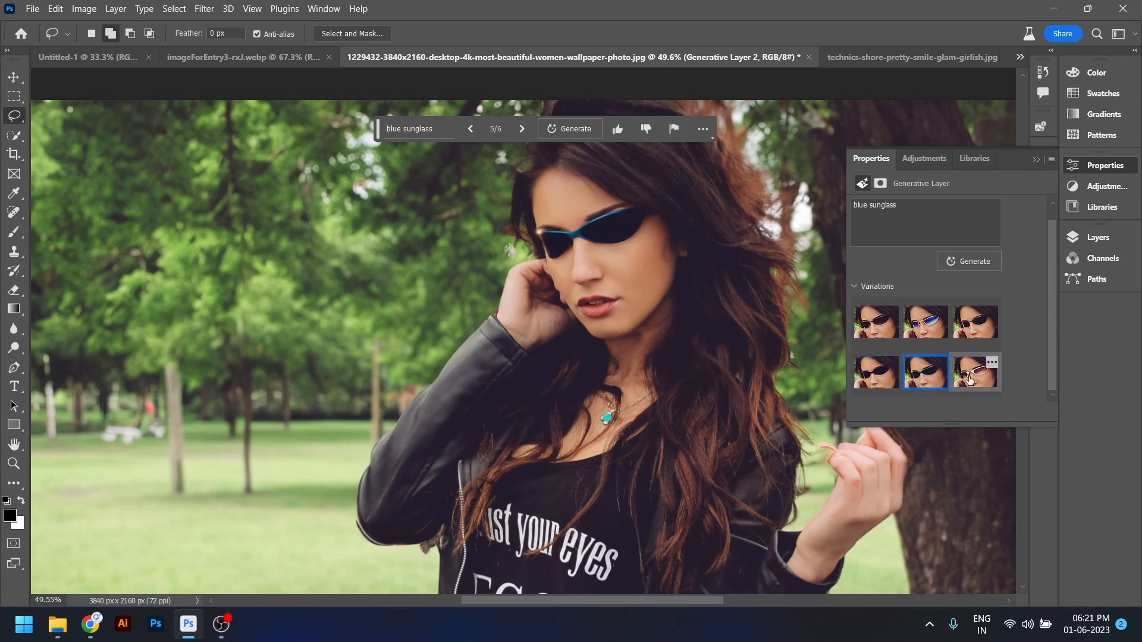
left_click(967, 384)
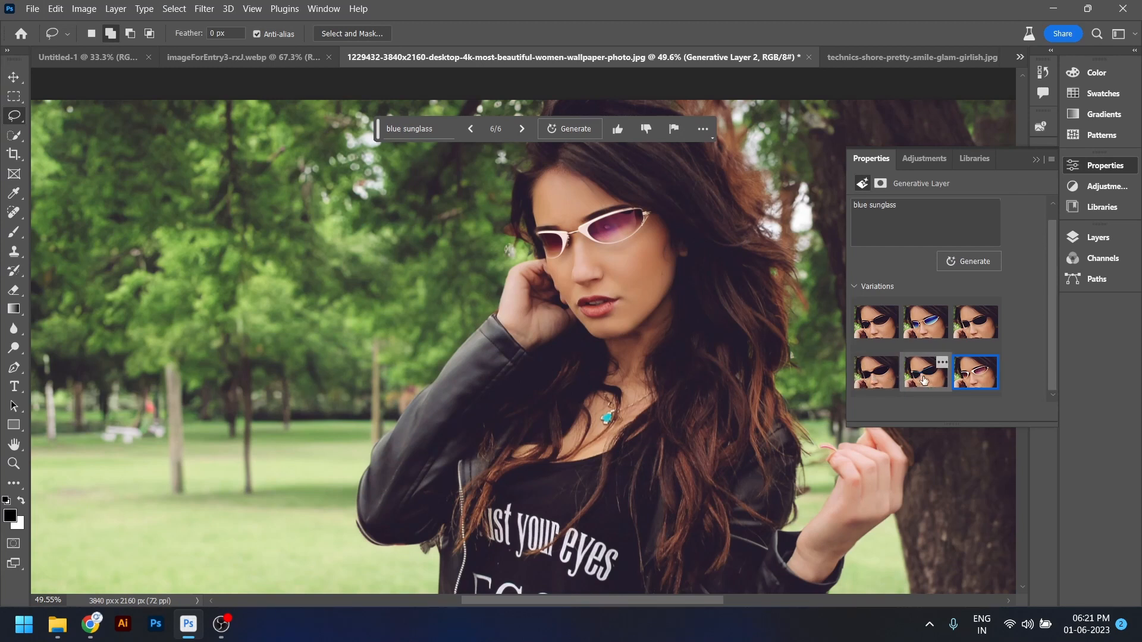
left_click(922, 380)
left_click(883, 378)
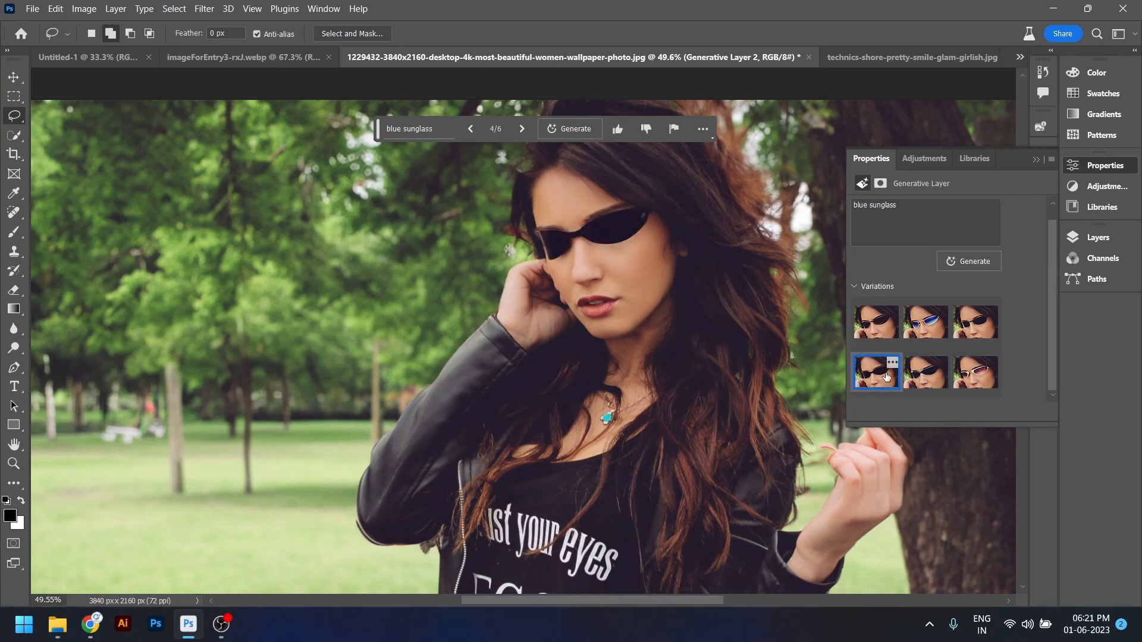
left_click(915, 380)
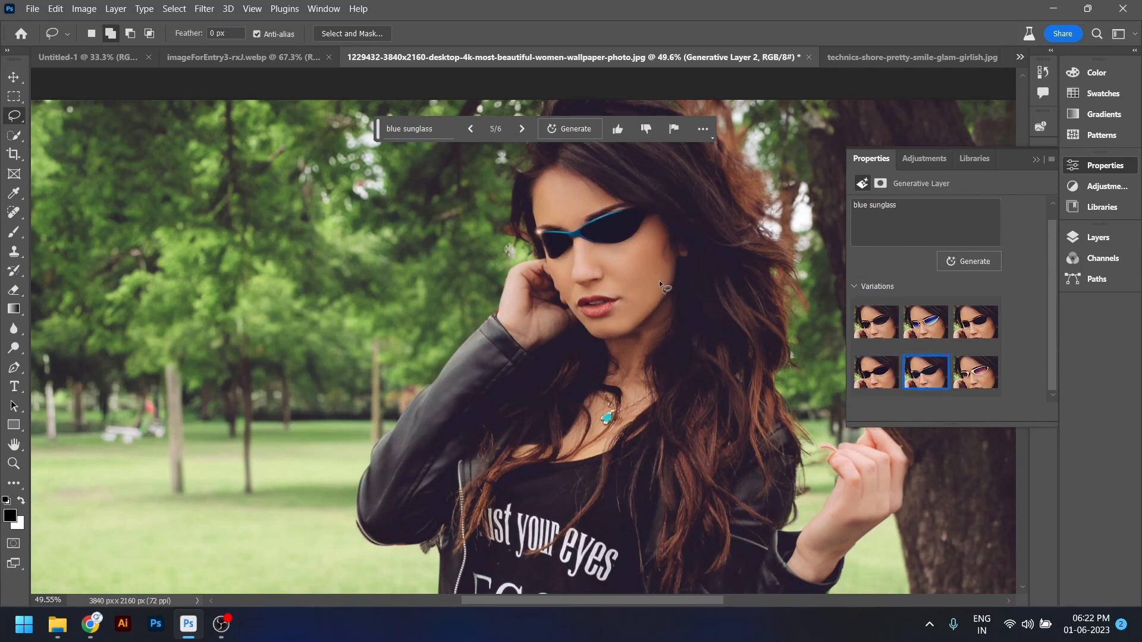
scroll(663, 285, "down", 3)
scroll(636, 266, "up", 2)
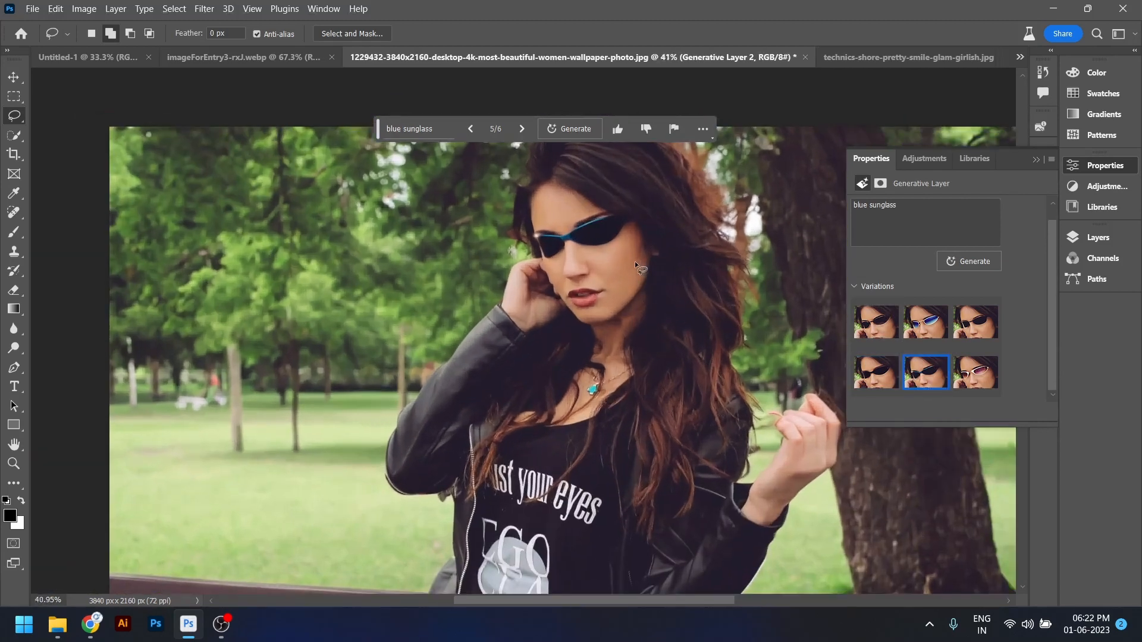
Delete the Generative Layer 2 that holds the "blue sunglass" result
left_click(1094, 237)
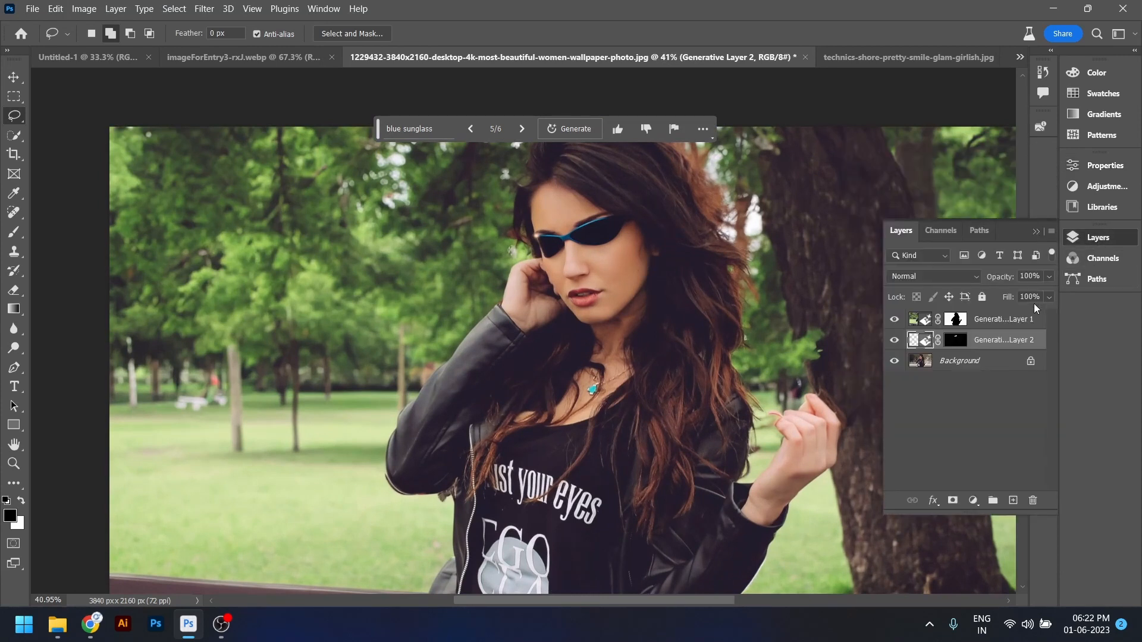
left_click(1033, 501)
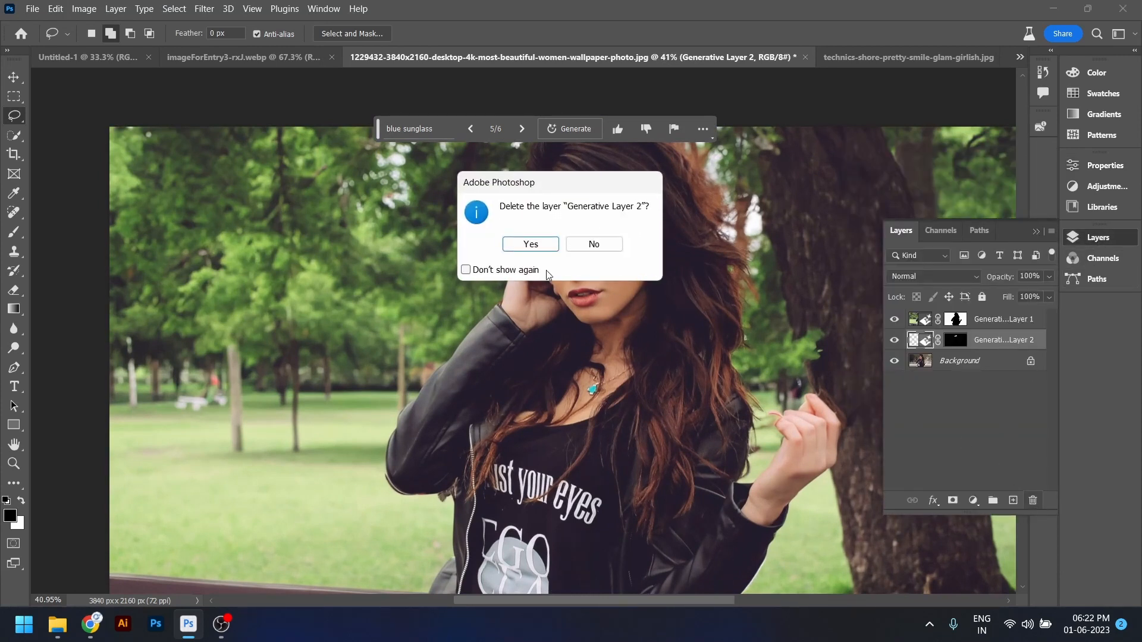
left_click(527, 243)
Draw a glasses-shaped freehand Lasso selection around both of the woman's eyes and the bridge of her nose
scroll(530, 249, "up", 3)
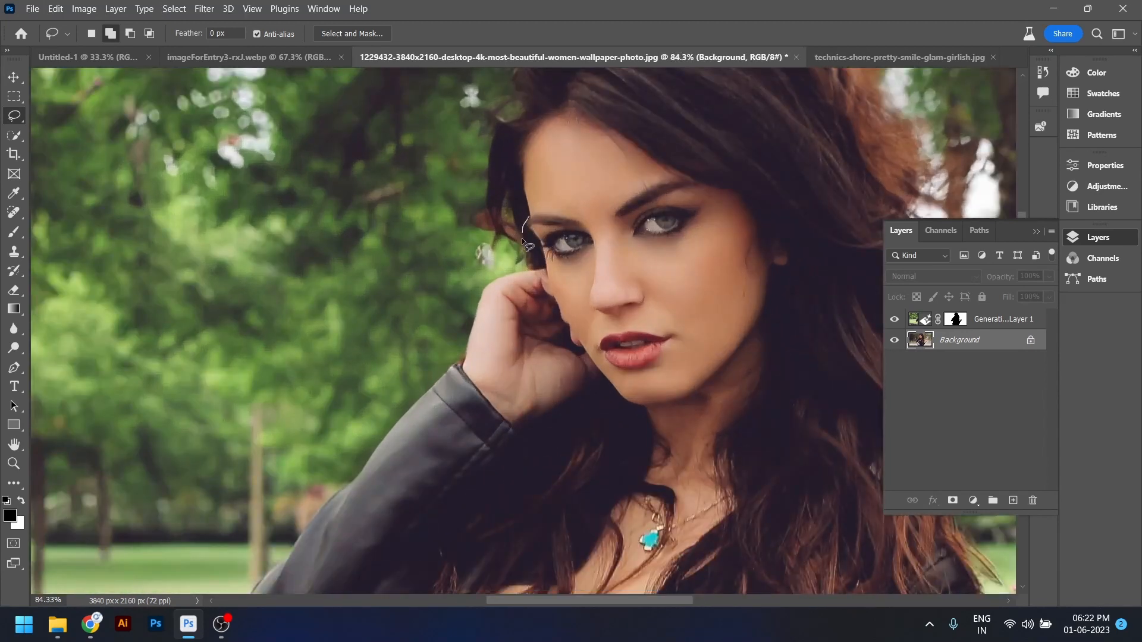
left_click_drag(547, 273, 568, 272)
left_click_drag(628, 250, 657, 253)
mouse_move(722, 213)
left_mouse_down()
mouse_move(721, 189)
mouse_move(677, 173)
left_mouse_up()
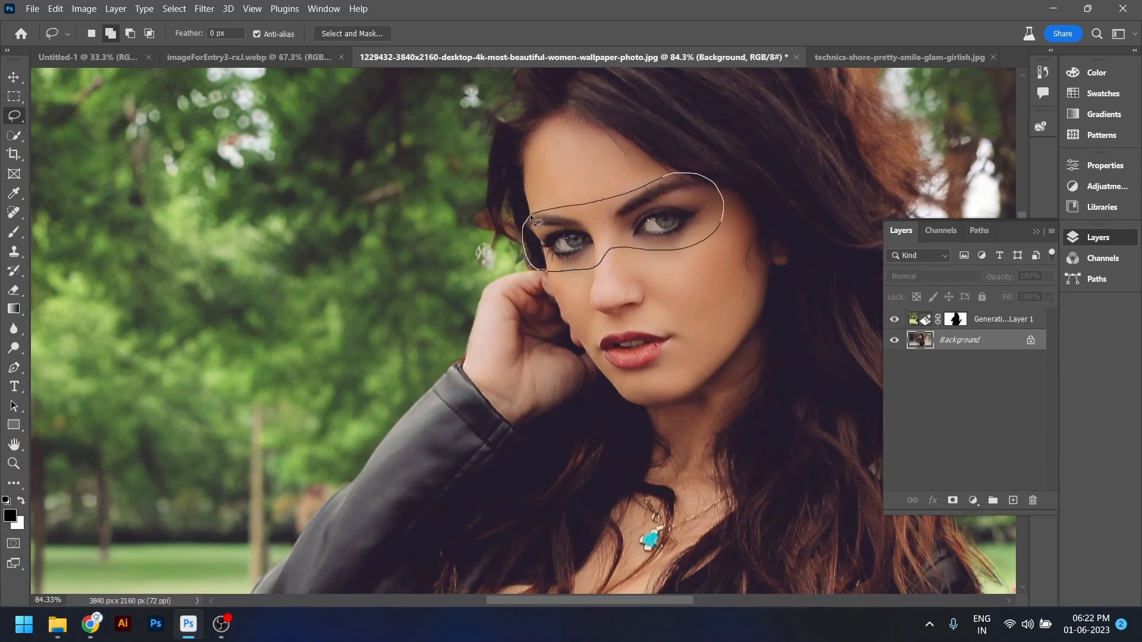
left_click_drag(531, 216, 530, 217)
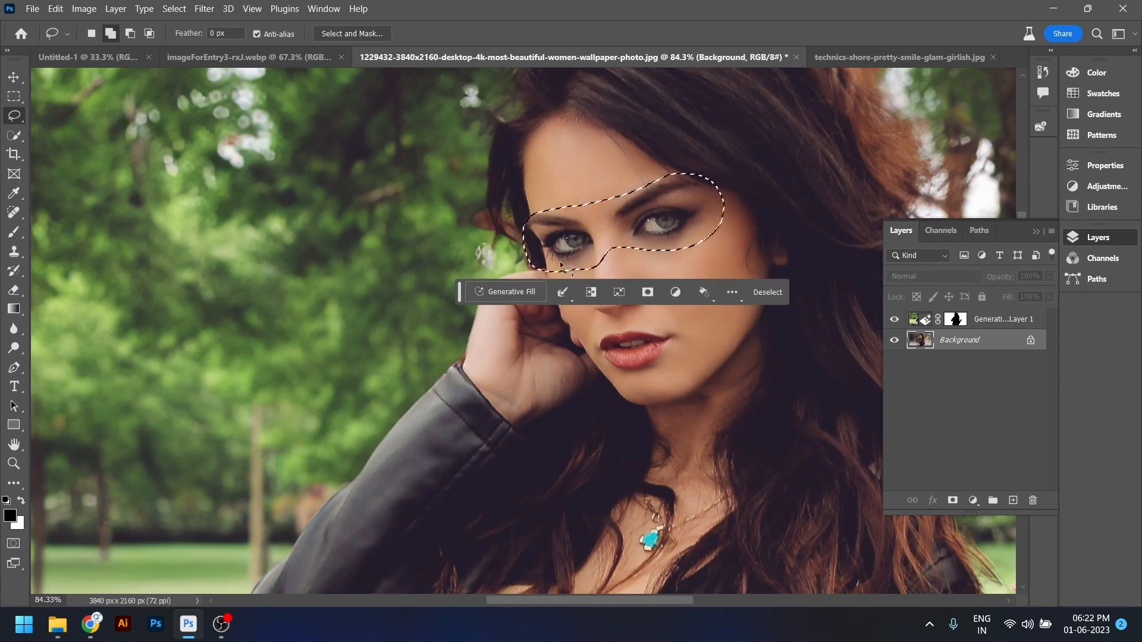
Fill the selected eye area using Generative Fill with the prompt "unisex sunglass in blue color"
left_click(514, 291)
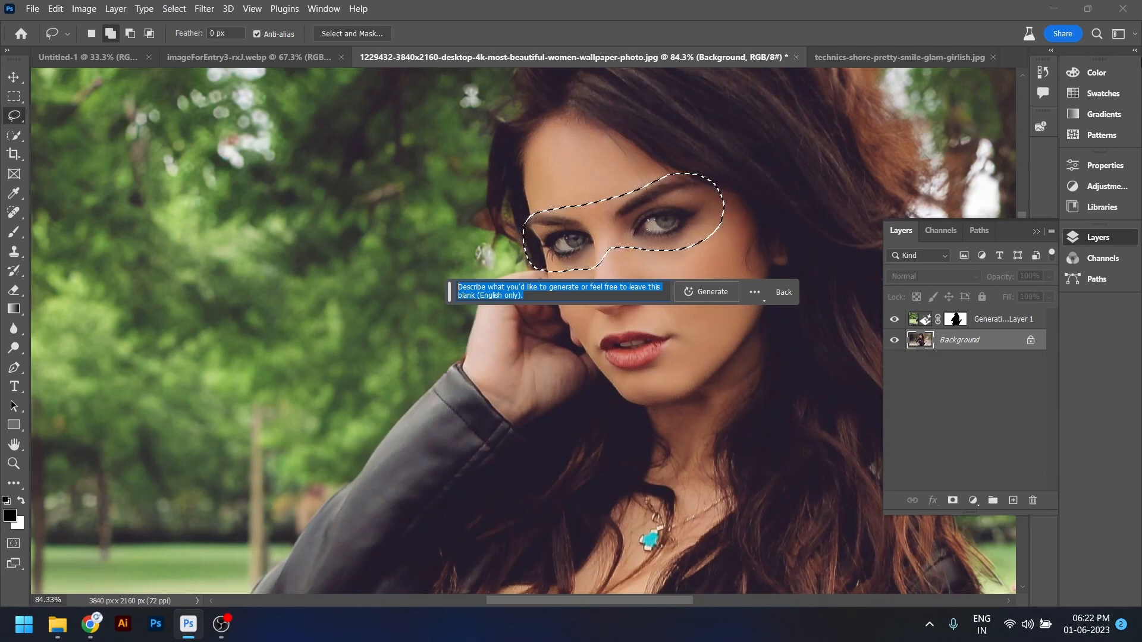
type("unisex")
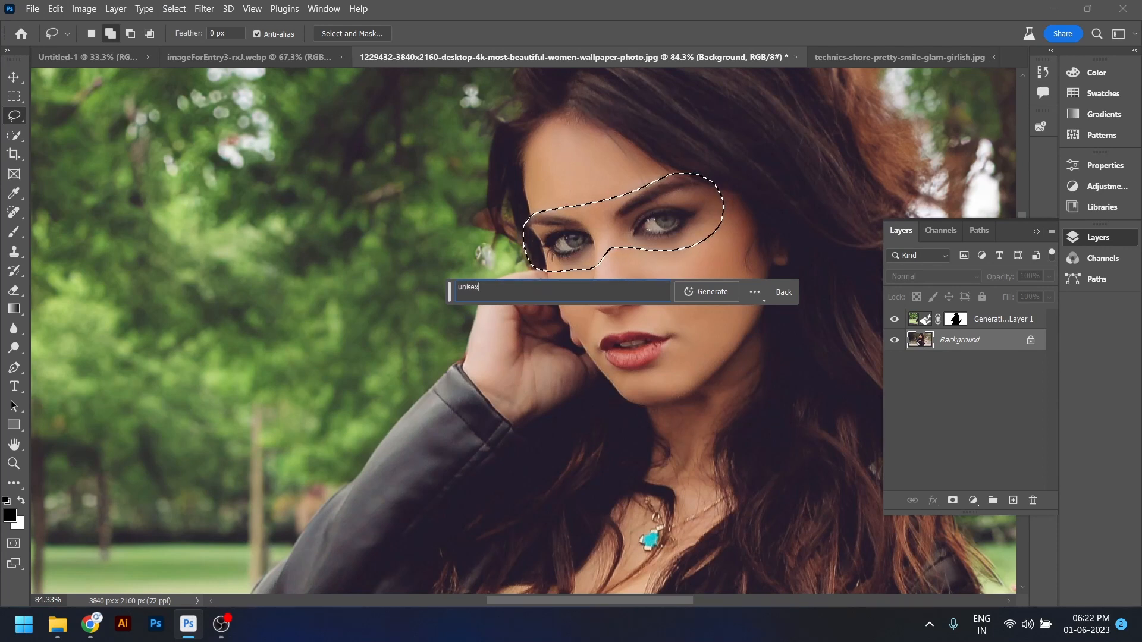
type(" sunglass in blue color")
key("Return")
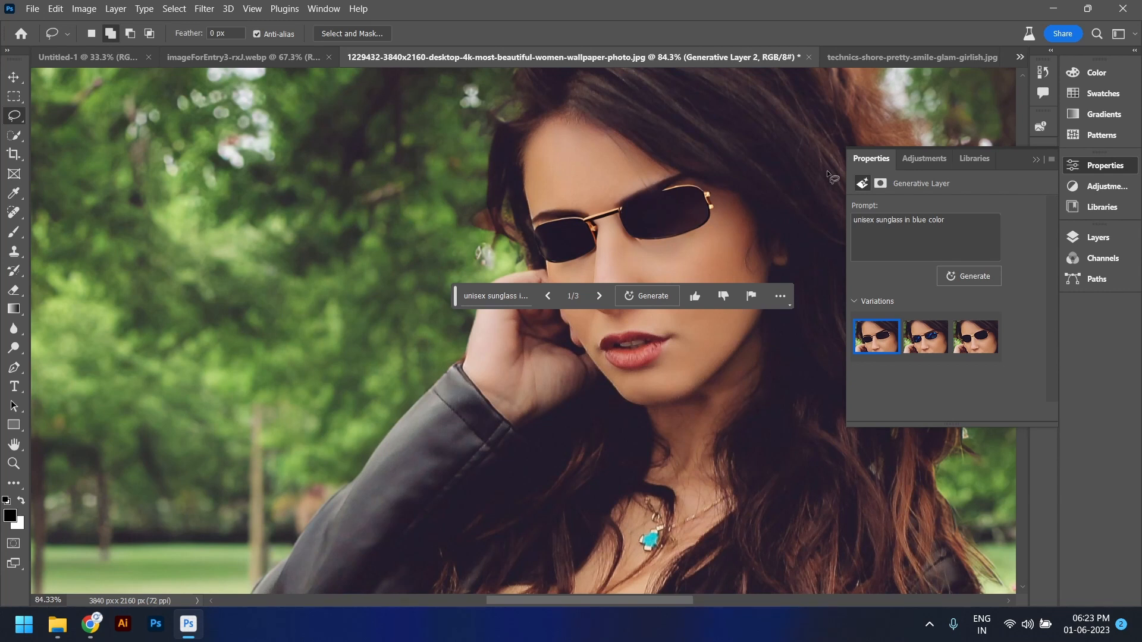
View the second and third unisex sunglasses variations on the portrait and switch back to the first
left_click(908, 343)
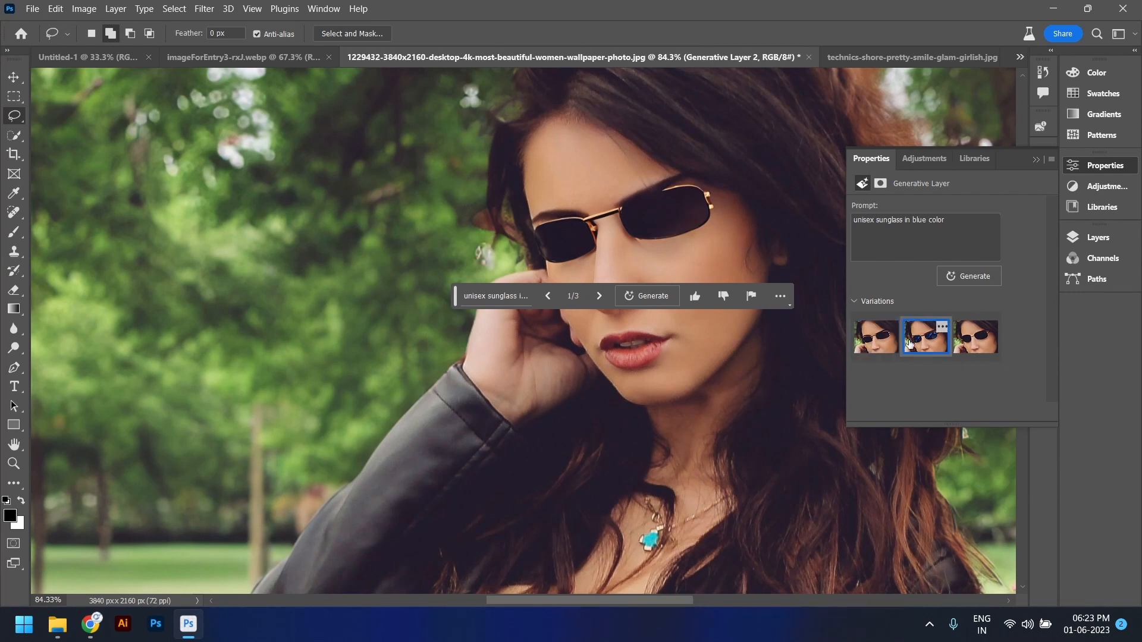
left_click(965, 345)
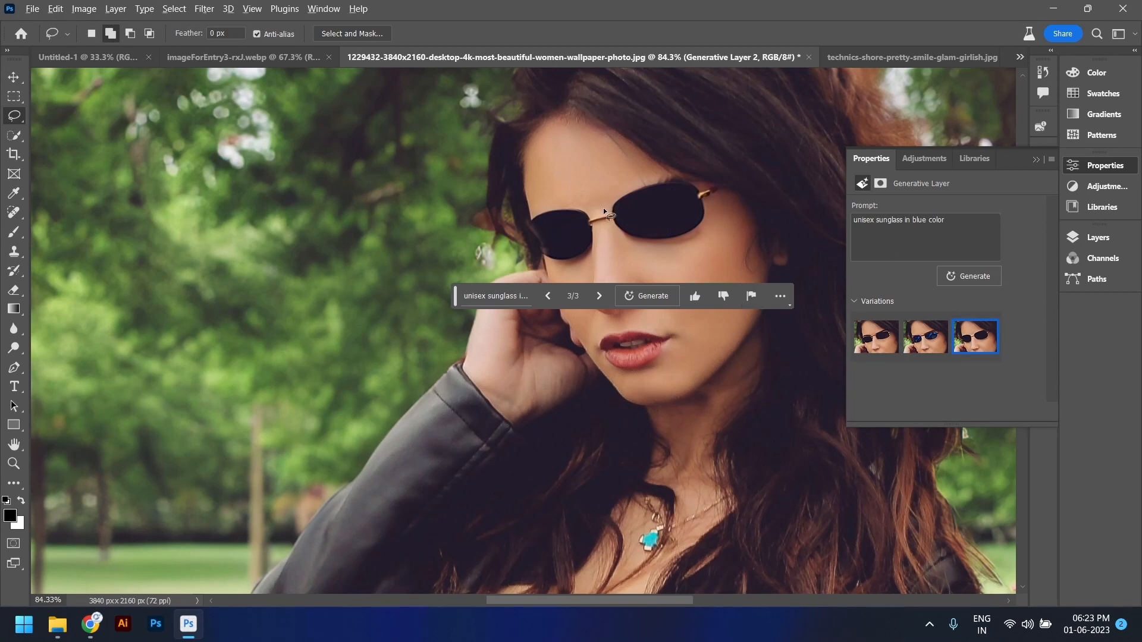
scroll(603, 208, "down", 6)
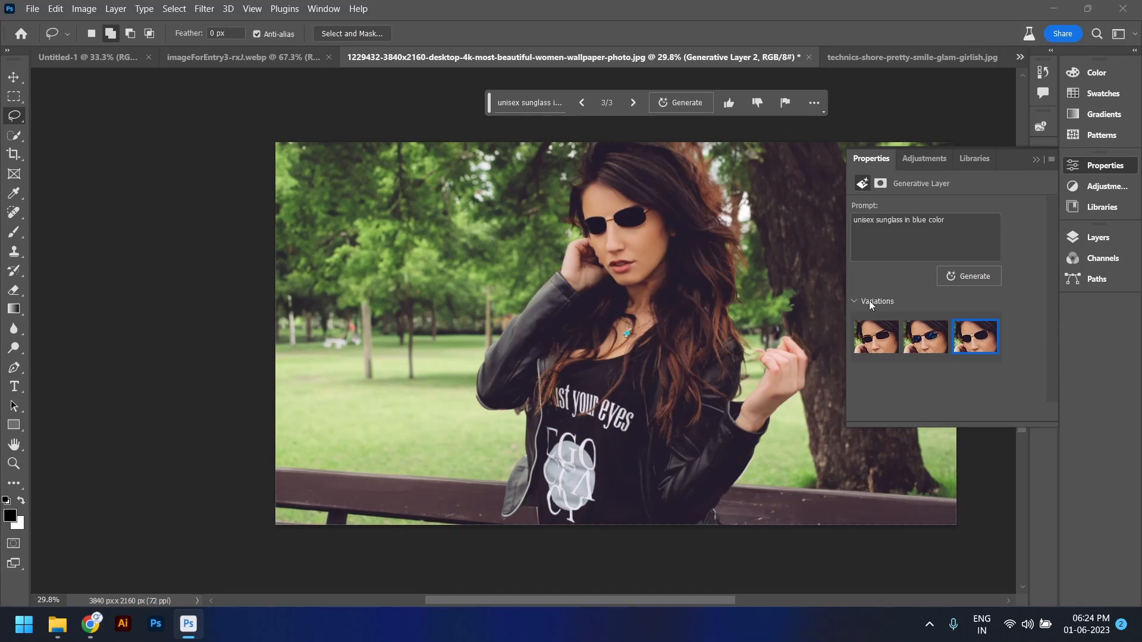
left_click(931, 344)
left_click(888, 344)
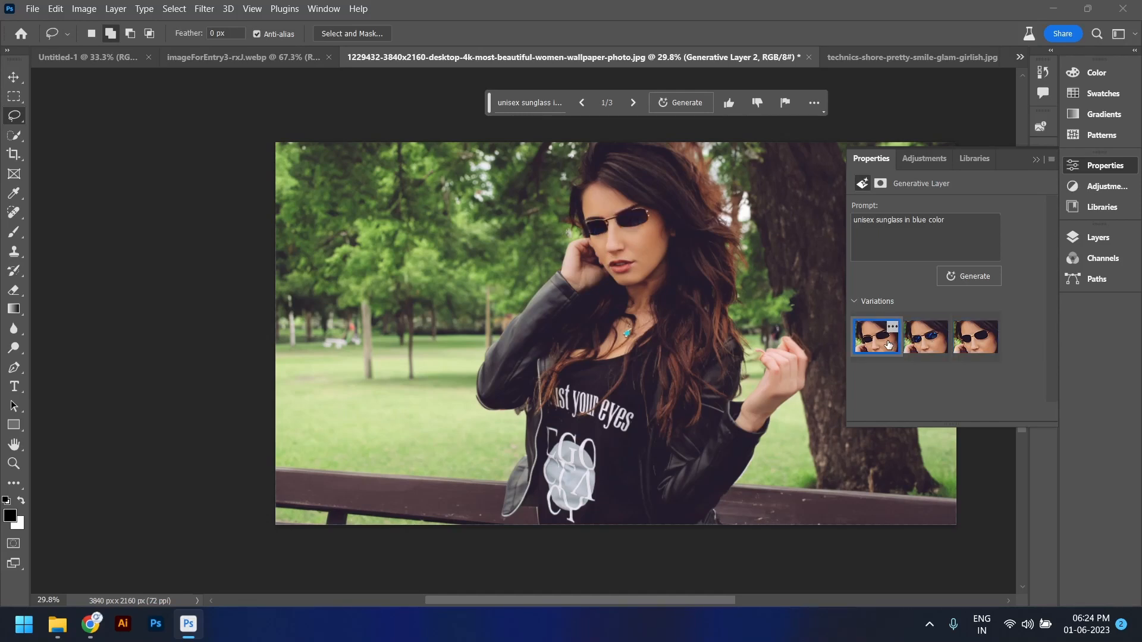
Toggle the visibility of Generative Layer 2 to compare the face with and without sunglasses, leaving the layer hidden
left_click(1097, 241)
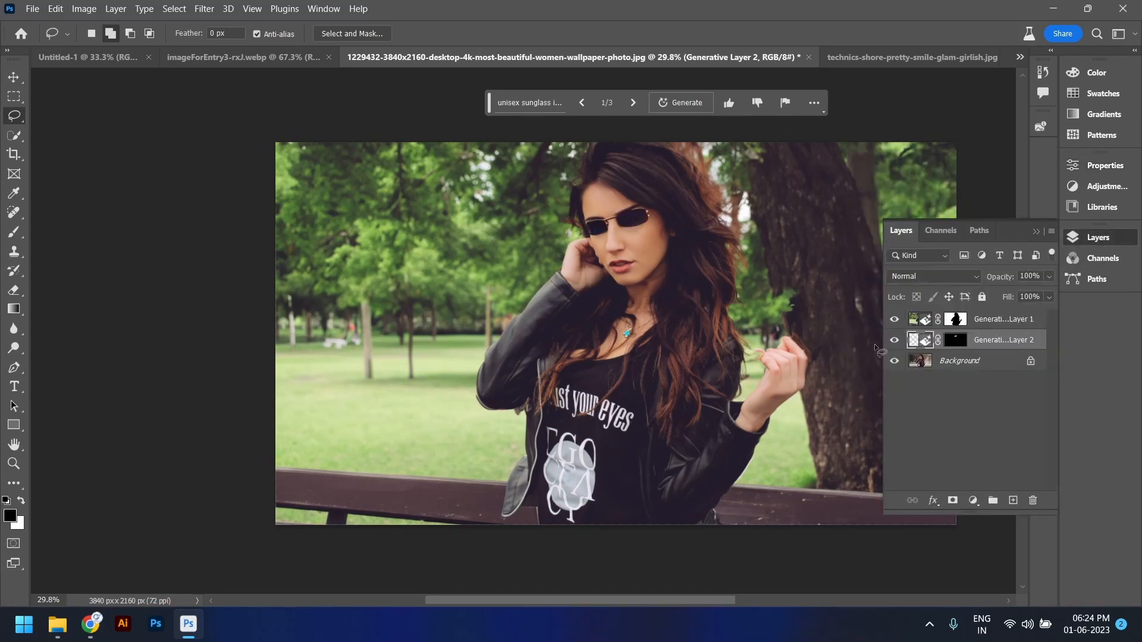
left_click(894, 339)
scroll(621, 256, "up", 1)
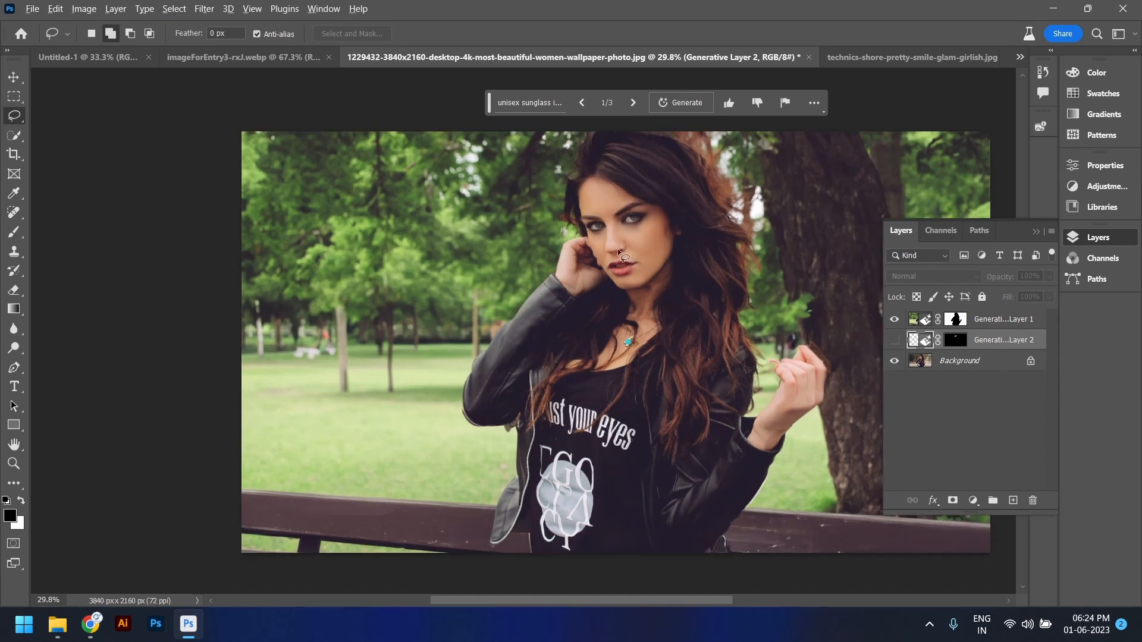
scroll(621, 255, "up", 3)
left_click(893, 341)
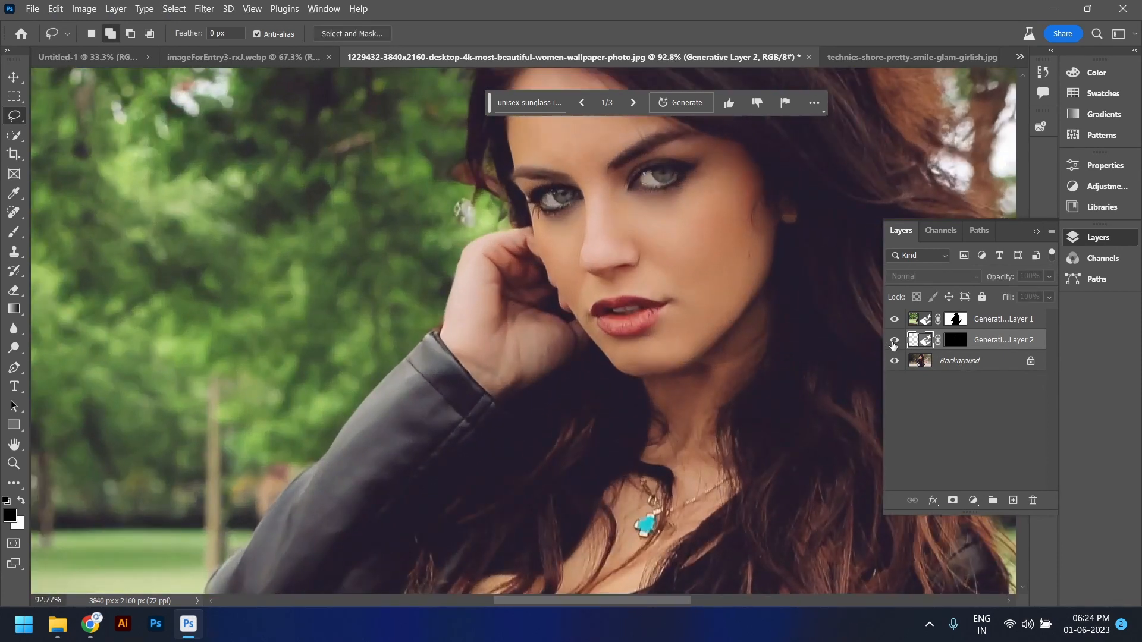
left_click(893, 341)
left_click(894, 340)
left_click(898, 343)
left_click(897, 343)
left_click(897, 343)
left_click(898, 343)
left_click(898, 343)
left_click(897, 343)
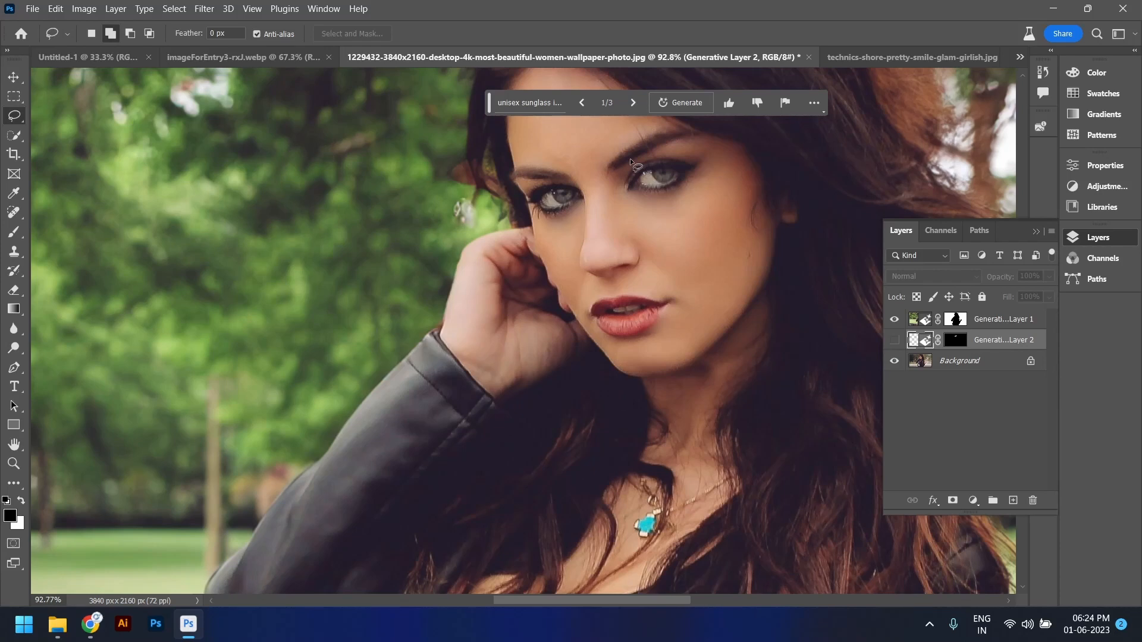
left_click(893, 340)
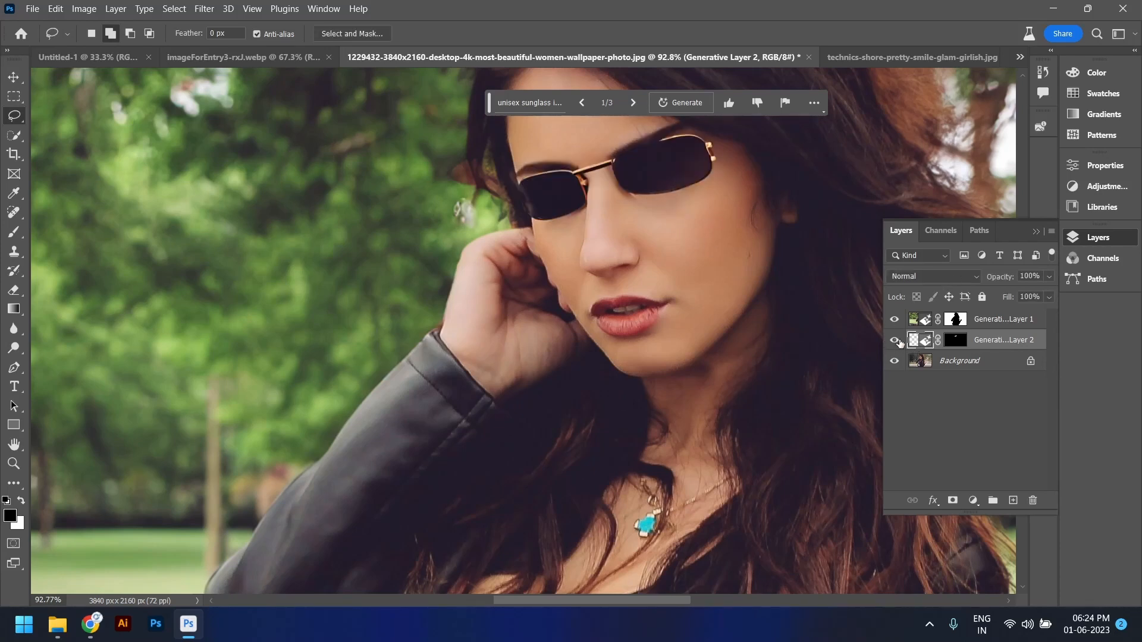
left_click(894, 340)
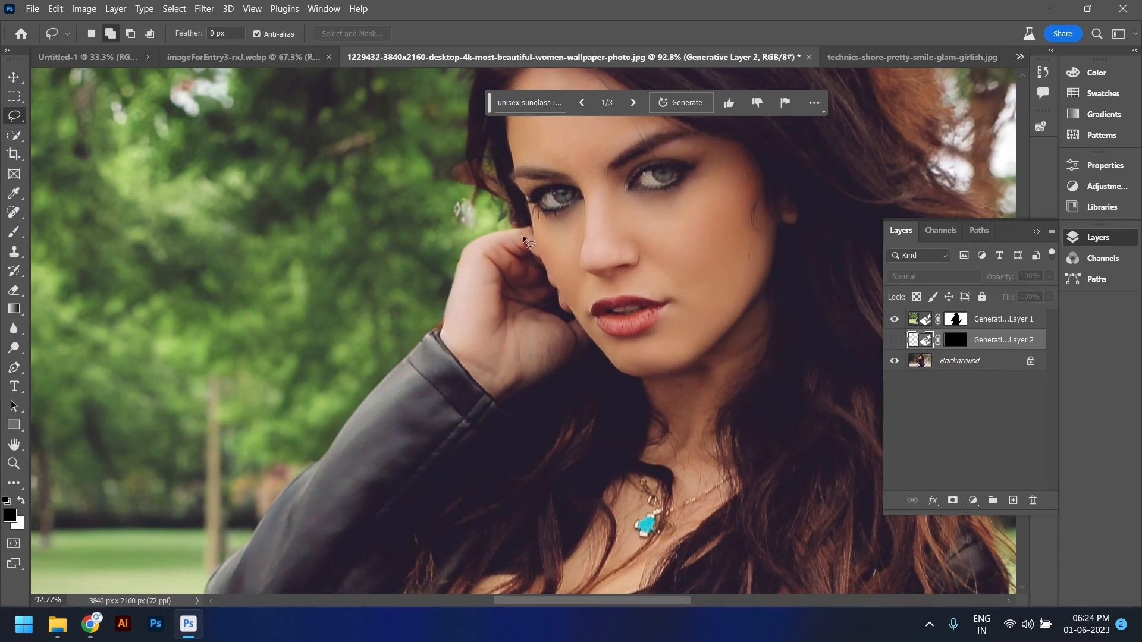
Make the Background layer active and draw a freehand Lasso selection around the woman's jacket and T-shirt, excluding her raised hands
scroll(525, 239, "down", 5)
scroll(525, 239, "down", 2)
key("alt+bracketleft")
mouse_move(469, 219)
left_mouse_down()
mouse_move(381, 335)
mouse_move(375, 365)
mouse_move(397, 392)
mouse_move(431, 384)
mouse_move(431, 446)
mouse_move(409, 509)
mouse_move(433, 500)
mouse_move(474, 528)
mouse_move(613, 531)
mouse_move(647, 513)
mouse_move(723, 402)
mouse_move(685, 397)
mouse_move(685, 350)
left_mouse_up()
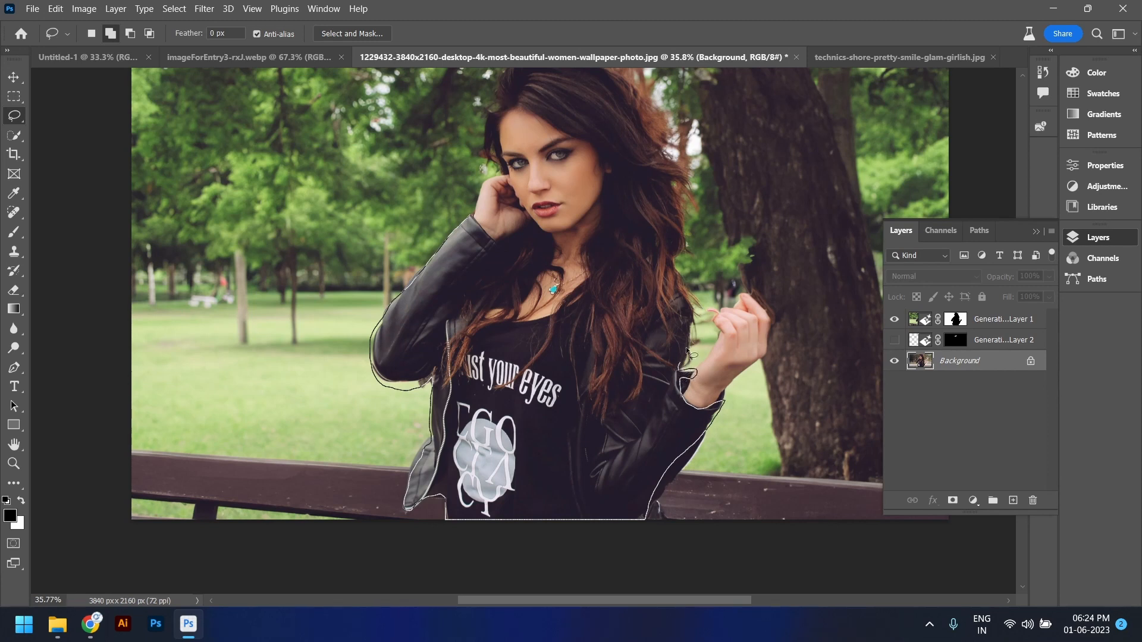
mouse_move(628, 266)
left_mouse_down()
mouse_move(569, 303)
mouse_move(517, 313)
mouse_move(541, 255)
mouse_move(483, 234)
mouse_move(452, 240)
left_mouse_up()
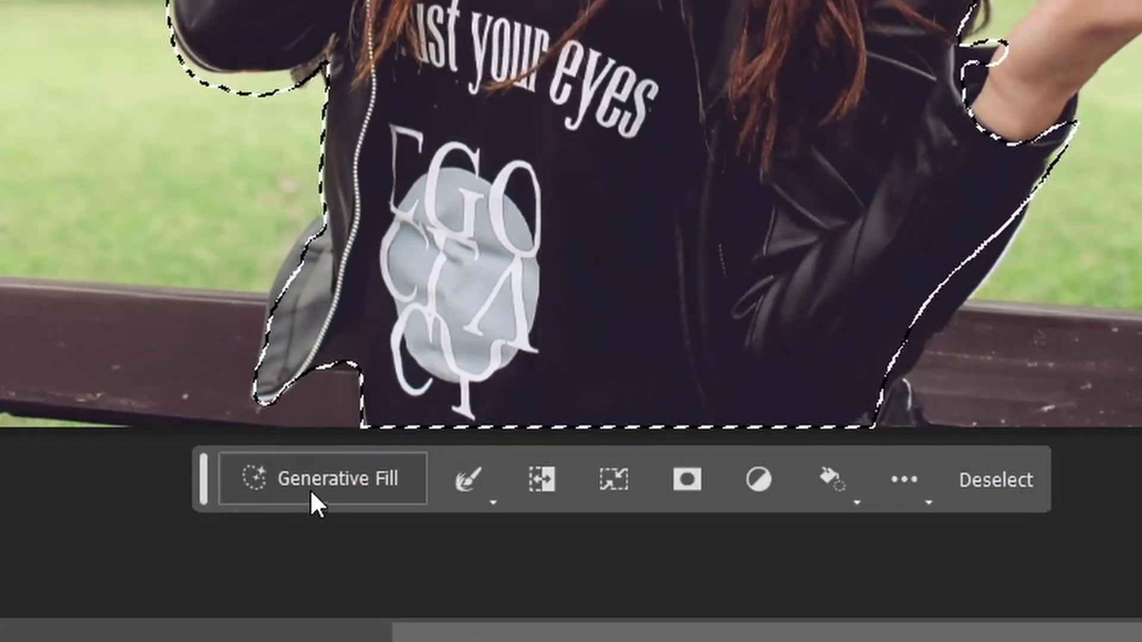
Fill the selected clothing area using Generative Fill with the prompt "wearing blazer"
left_click(310, 489)
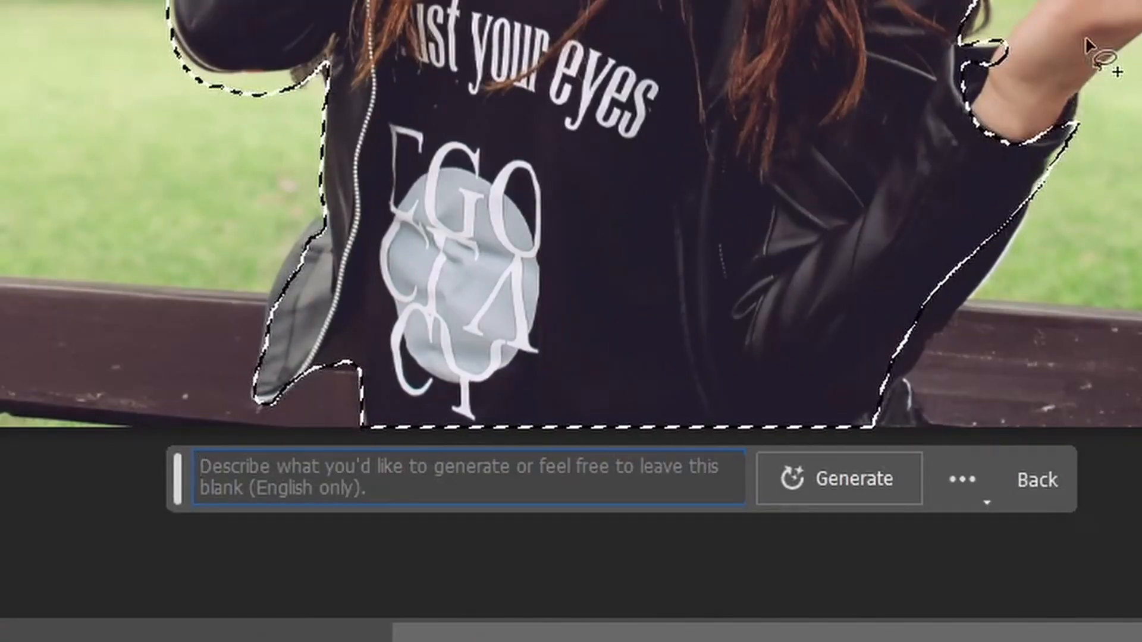
type("wearing ")
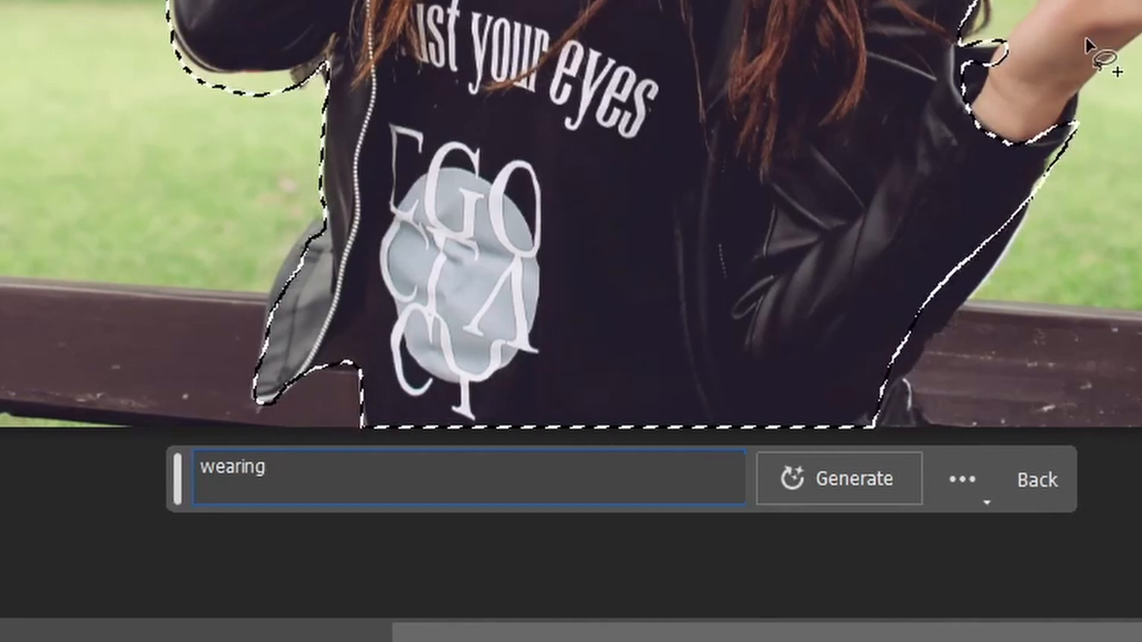
type("blazee")
key("BackSpace")
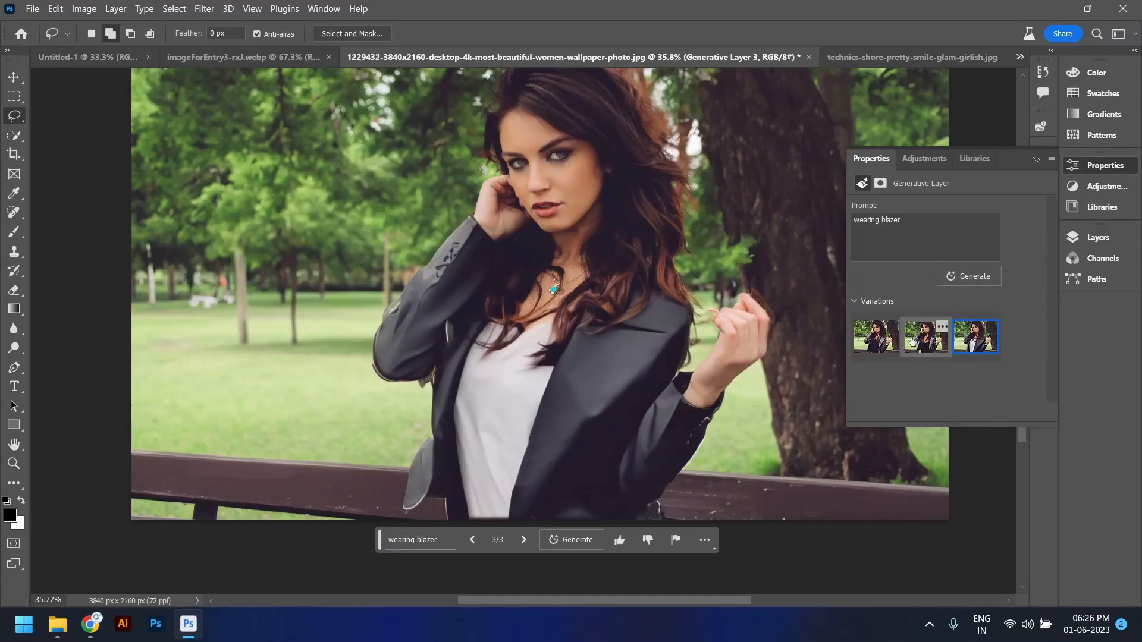
Compare the three "wearing blazer" variations and choose the third, with the dark blazer over a white top
left_click(888, 338)
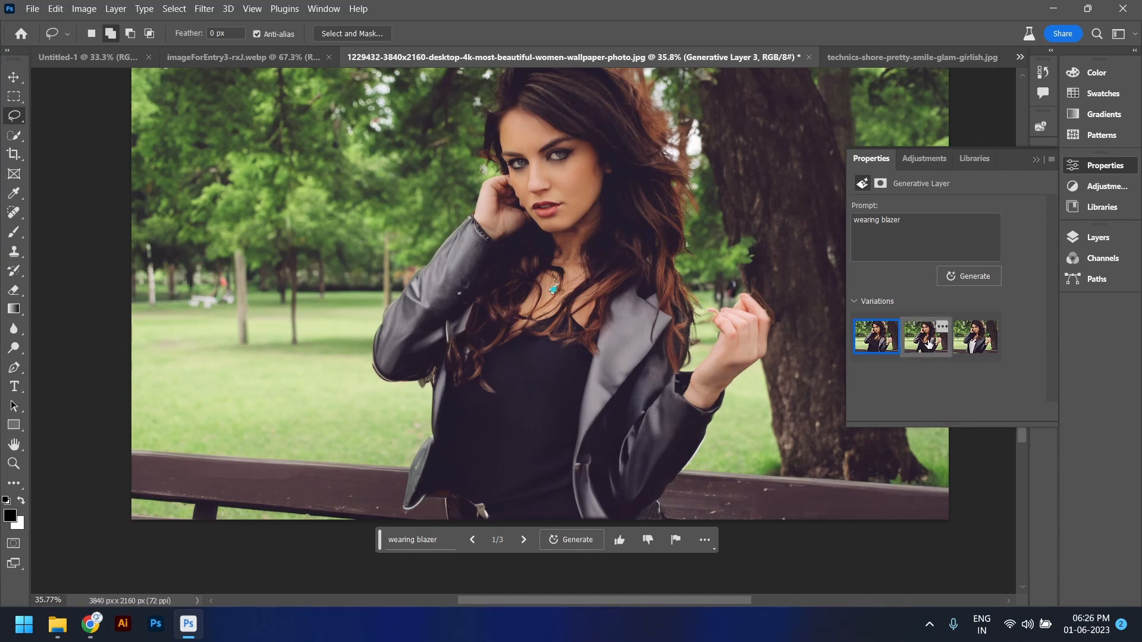
left_click(928, 343)
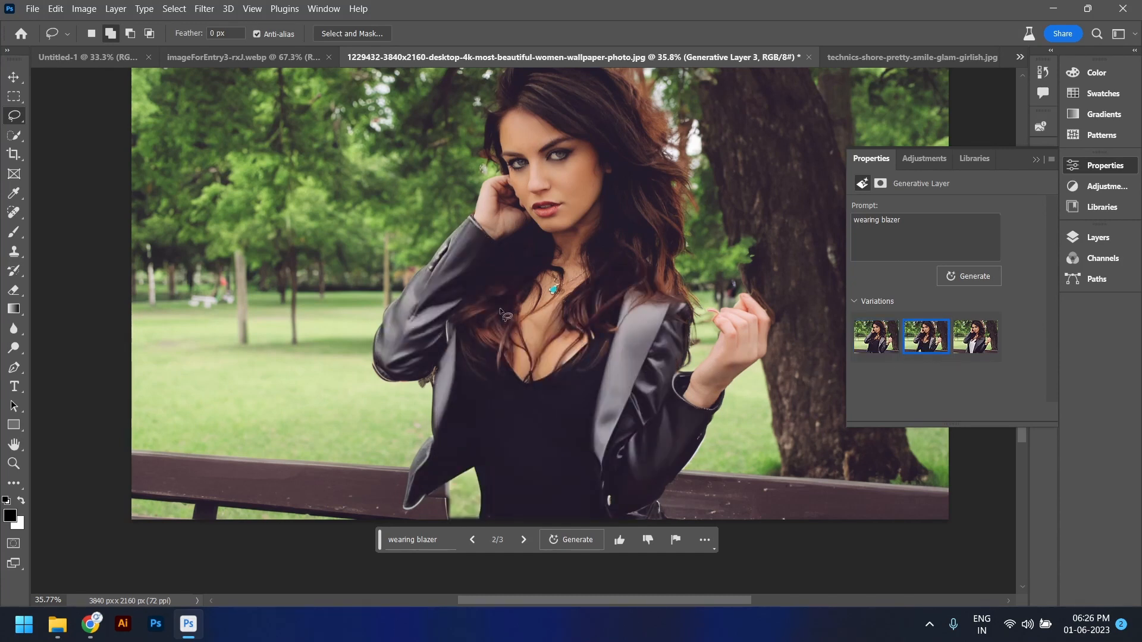
left_click(872, 344)
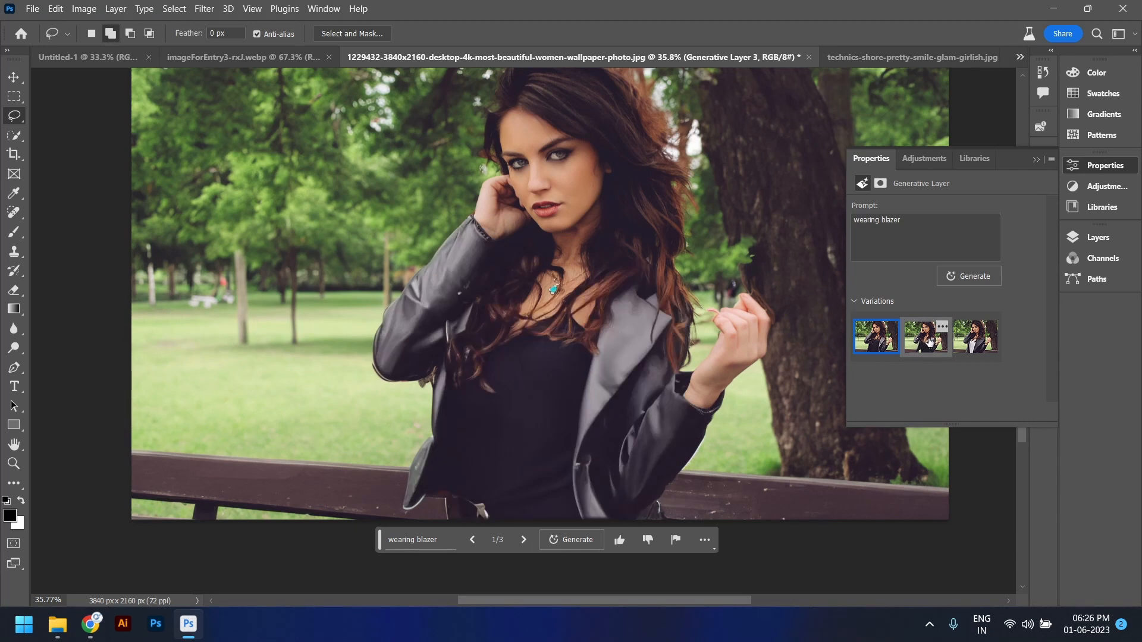
left_click(928, 343)
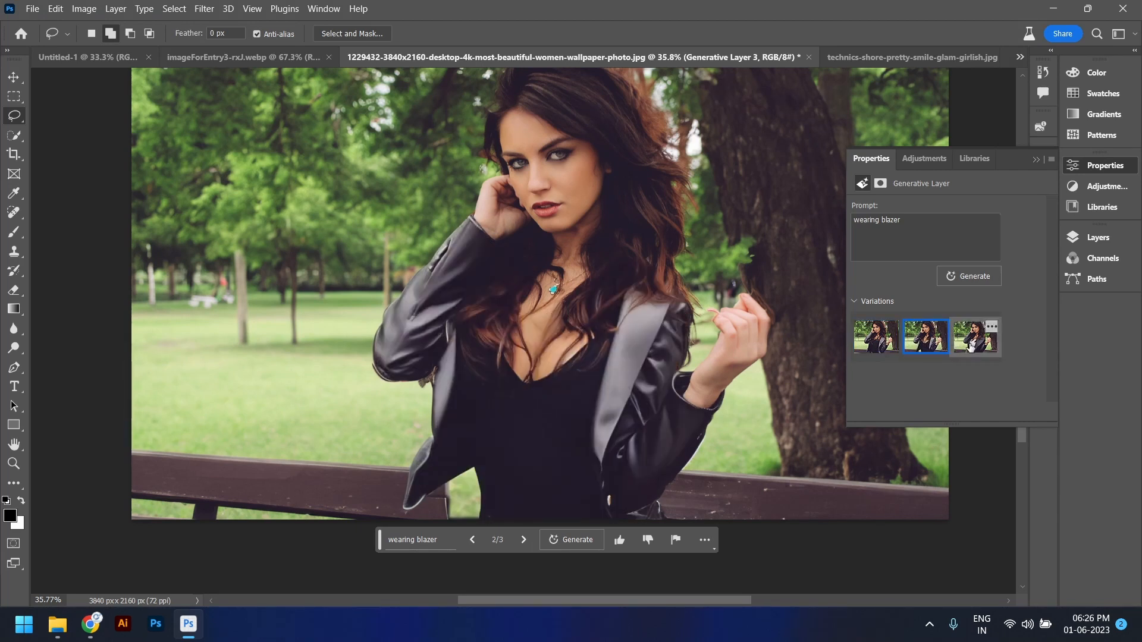
left_click(971, 346)
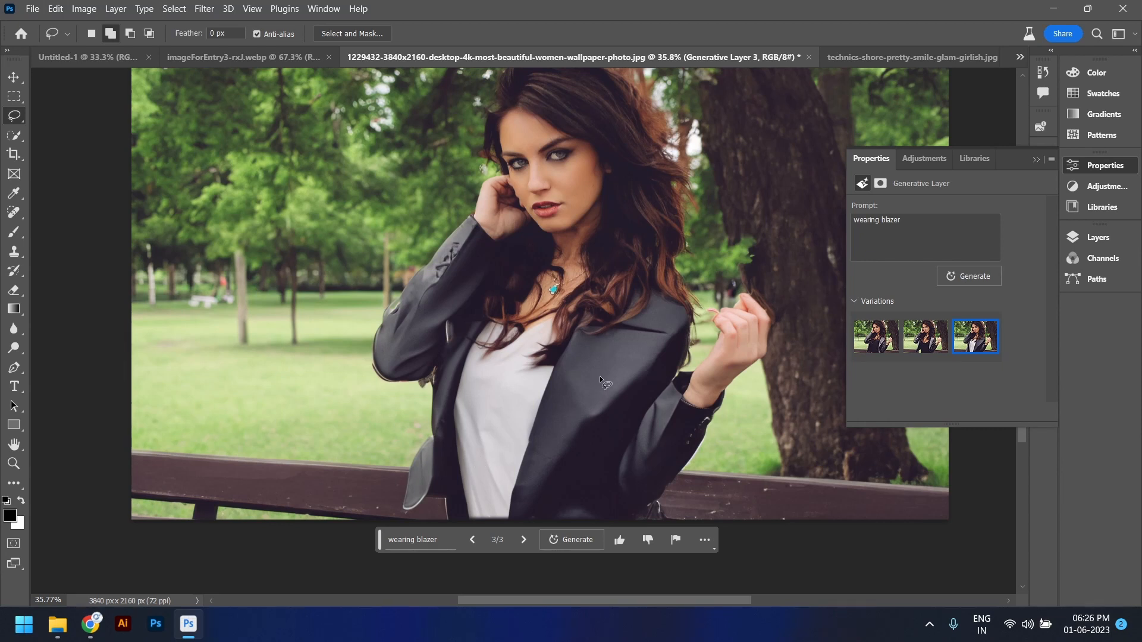
scroll(592, 390, "up", 1)
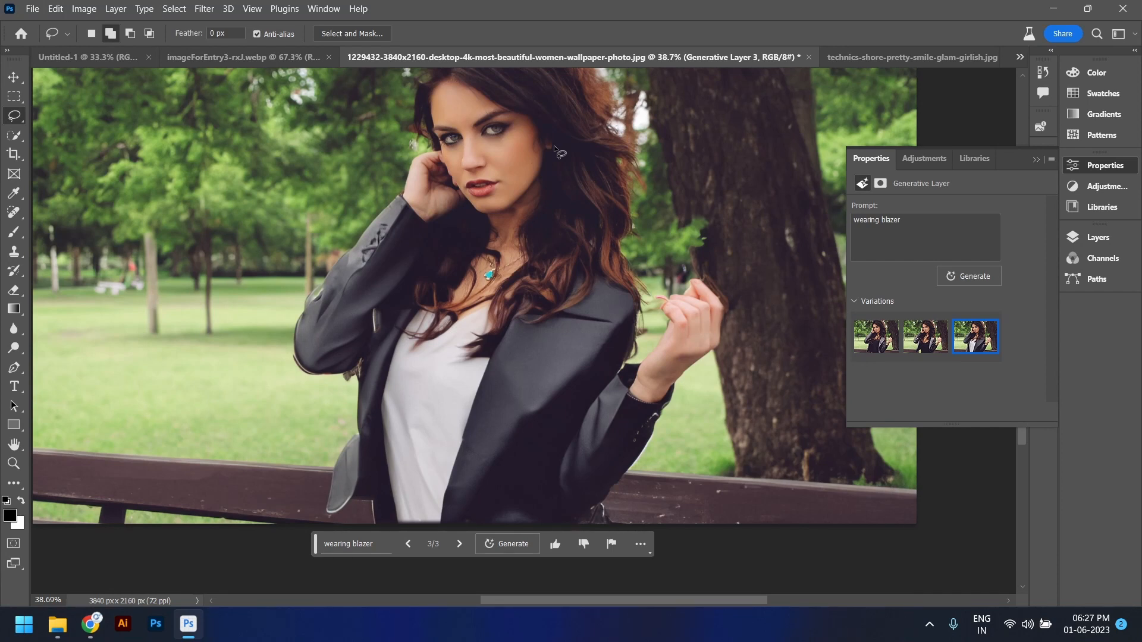
Switch to the open technics-shore-pretty-smile-glam-girlish.jpg document
key("ctrl+Tab")
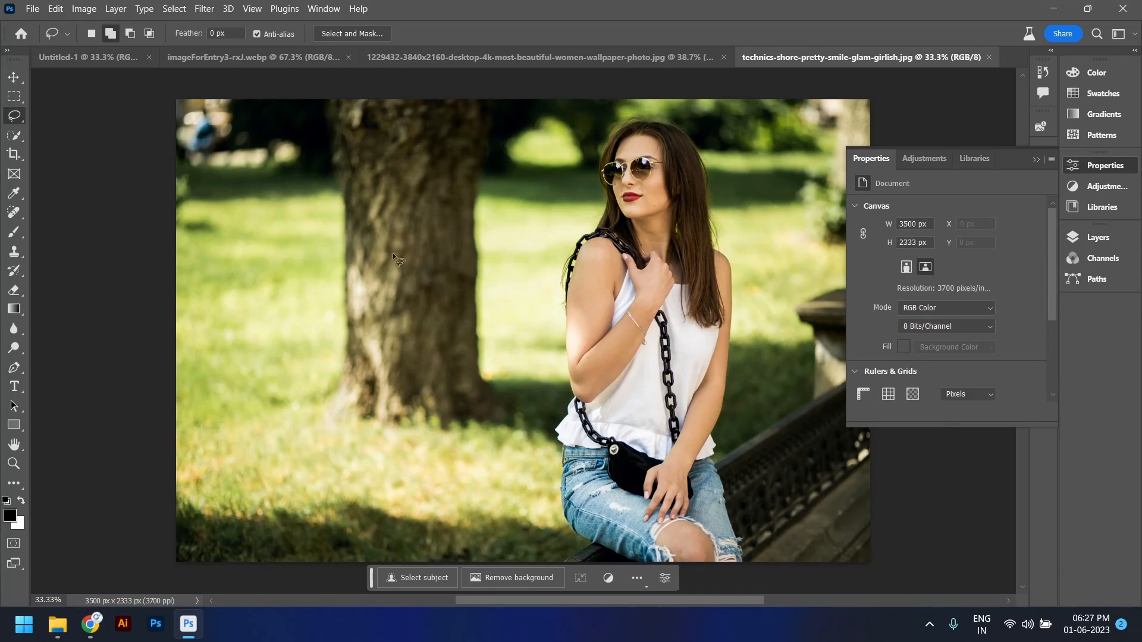
Extend the canvas with the Crop tool beyond the photo's left edge to about 4842 px wide
scroll(502, 255, "down", 3)
scroll(501, 255, "up", 4)
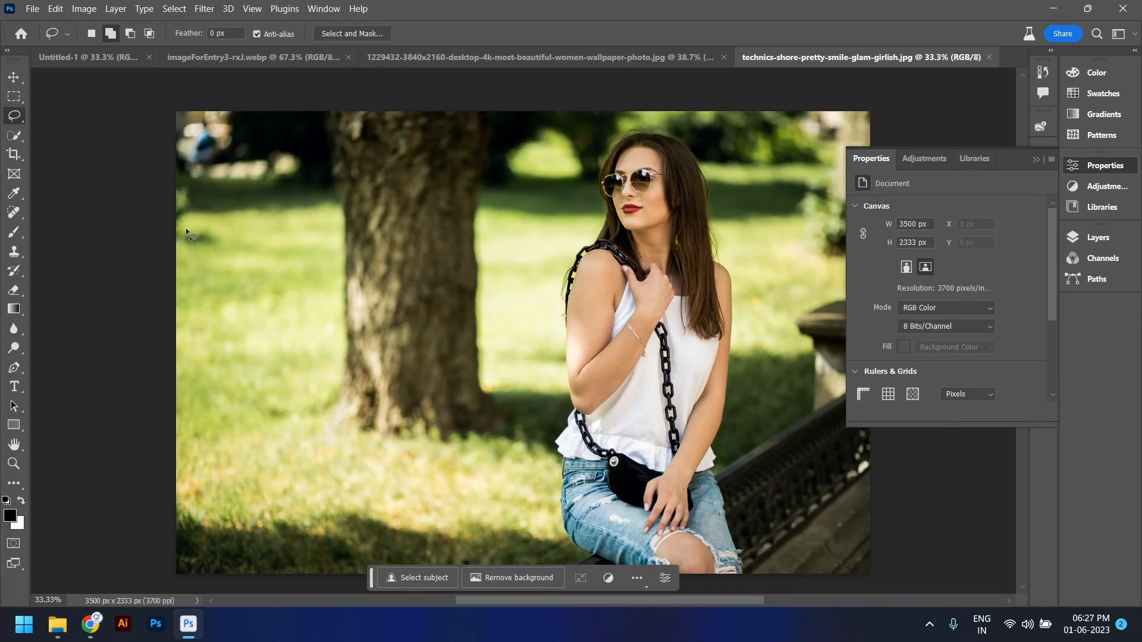
scroll(186, 227, "down", 2)
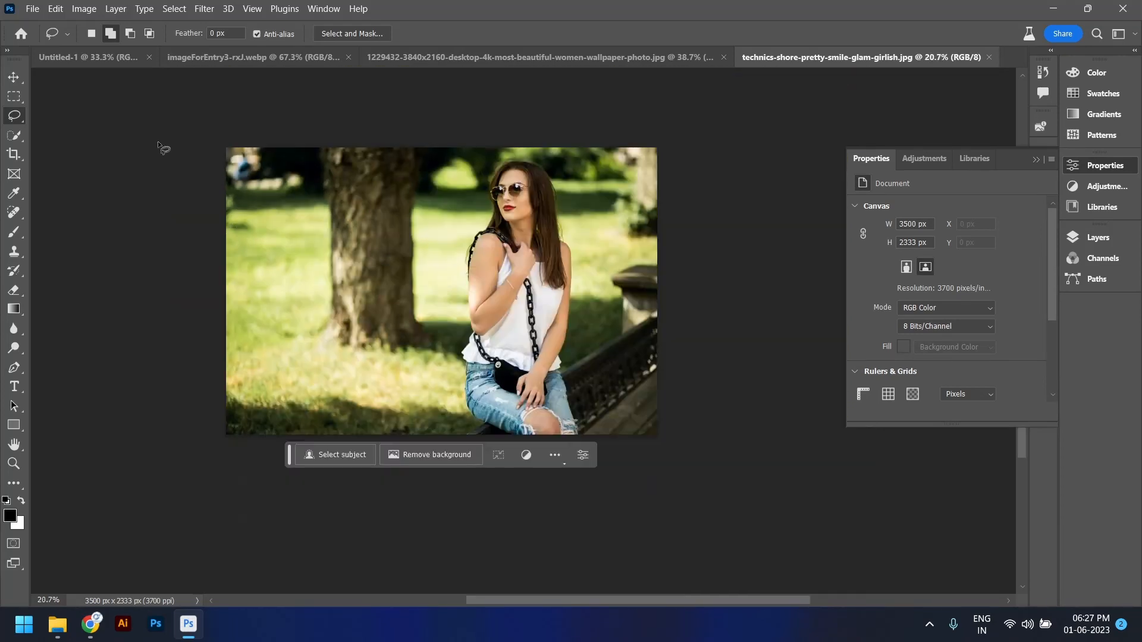
left_click(11, 155)
left_click_drag(225, 291, 142, 290)
Select the blank extension and the adjoining park with the tree using a rectangular marquee, and run Generative Fill without a prompt
left_click(14, 96)
left_click_drag(132, 126, 502, 459)
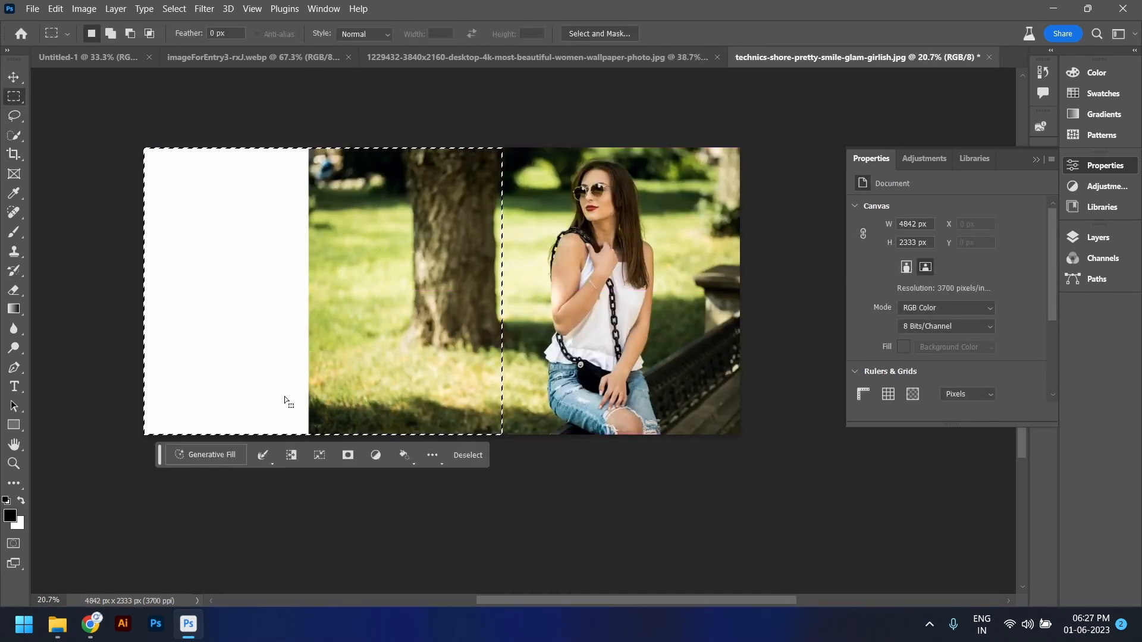
left_click(212, 456)
left_click(411, 455)
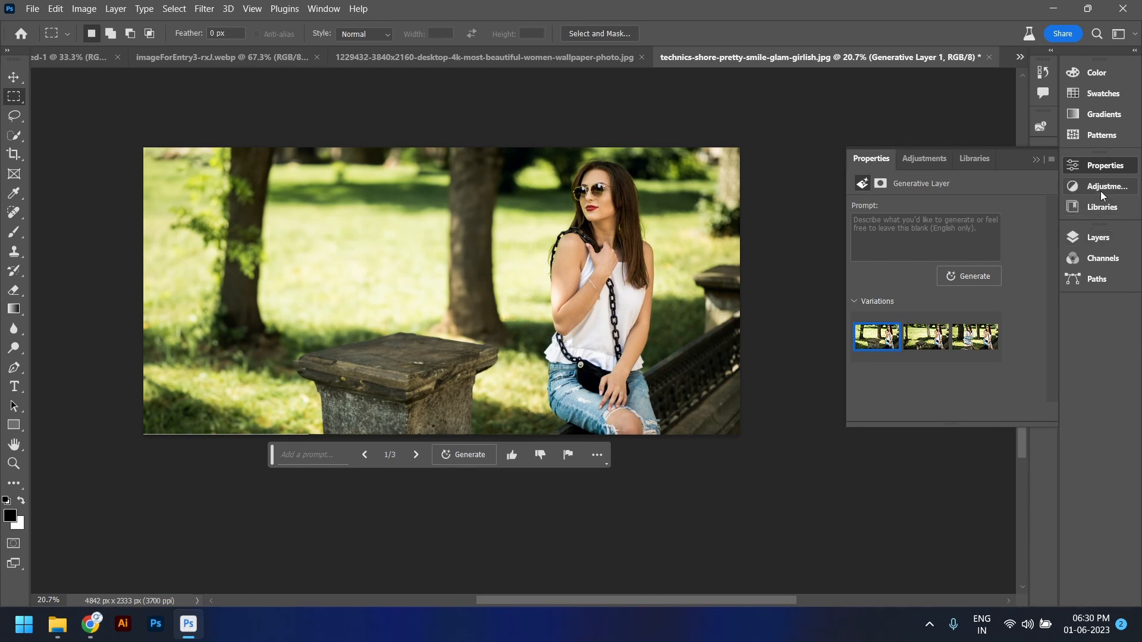
Hide and show the generative layer to compare the extended park background with the original
left_click(1100, 241)
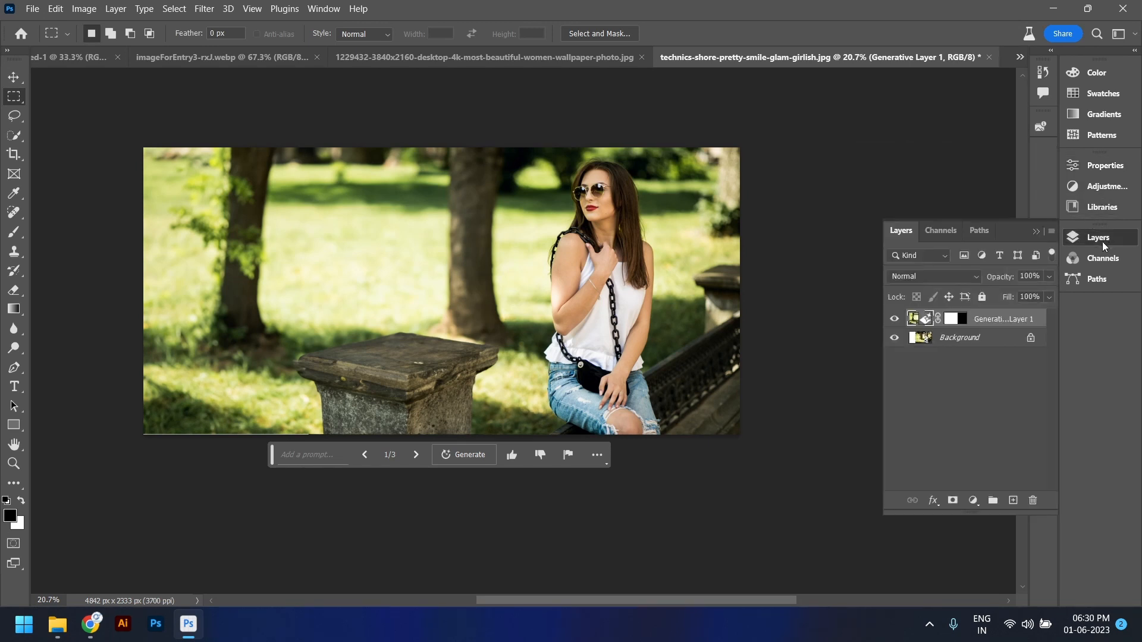
left_click(895, 321)
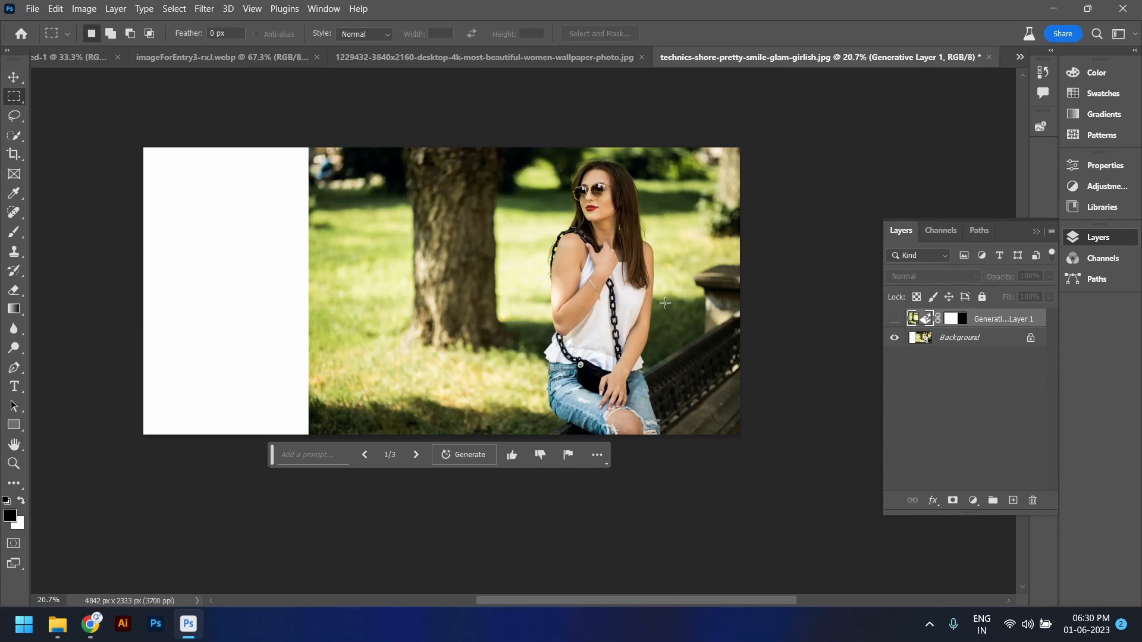
key("ctrl+comma")
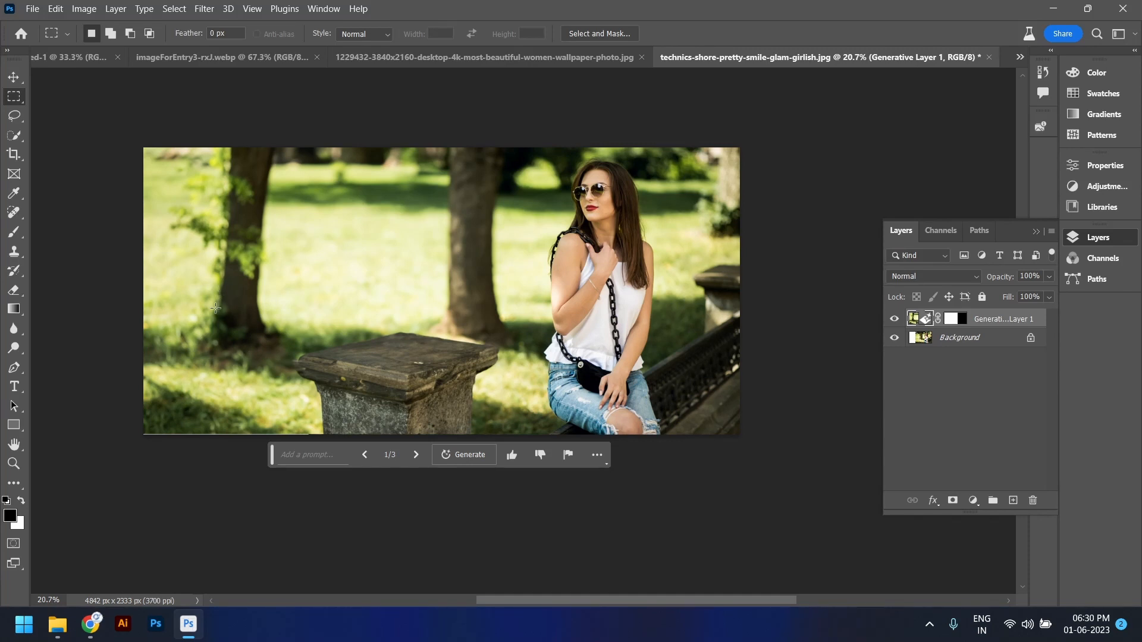
Go through the three generated variations of the extended park background and back towards the first
left_click(415, 455)
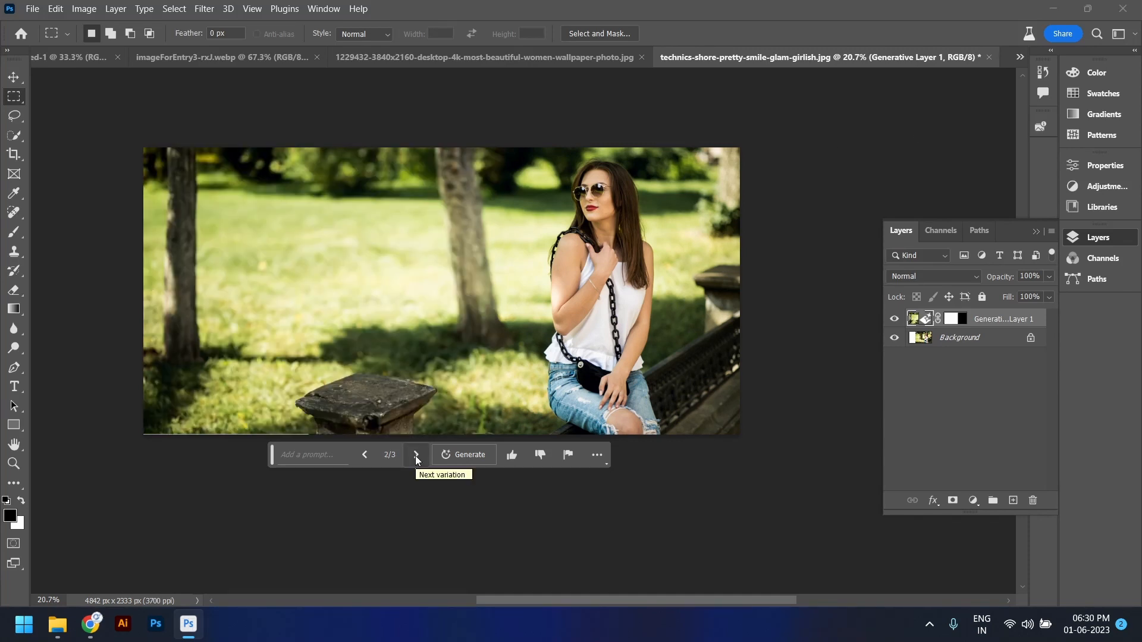
left_click(415, 455)
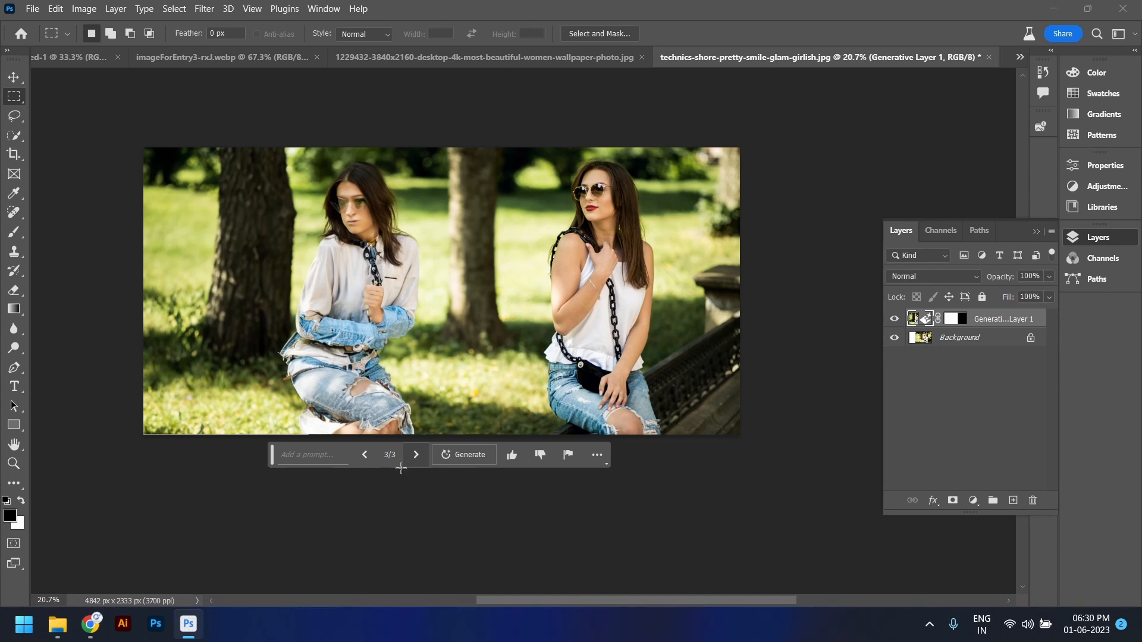
left_click(365, 455)
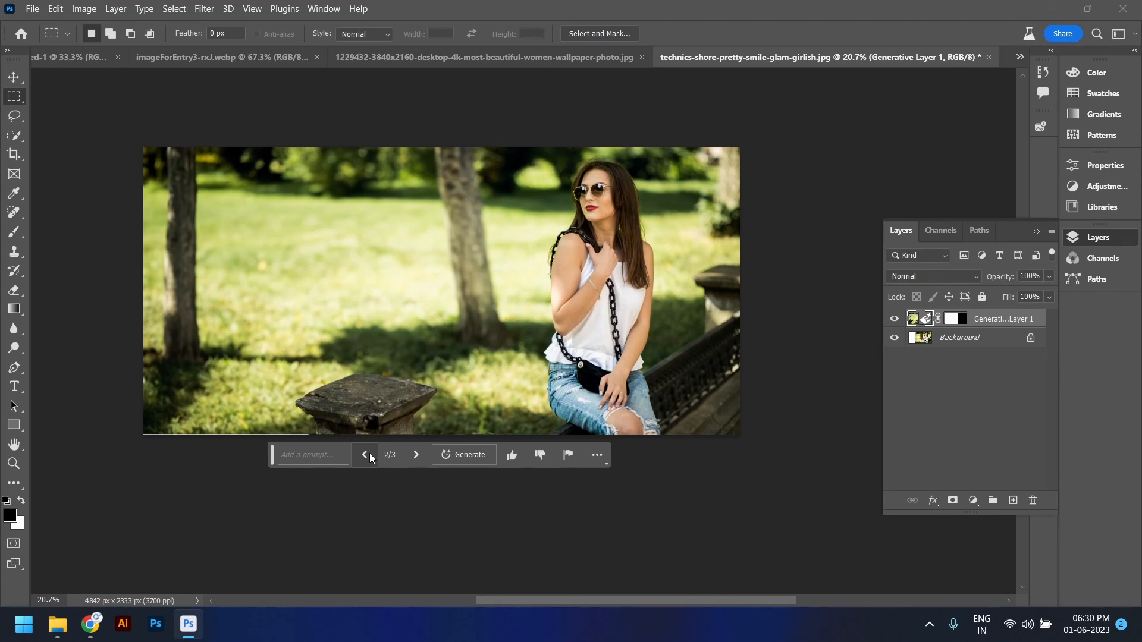
left_click(365, 455)
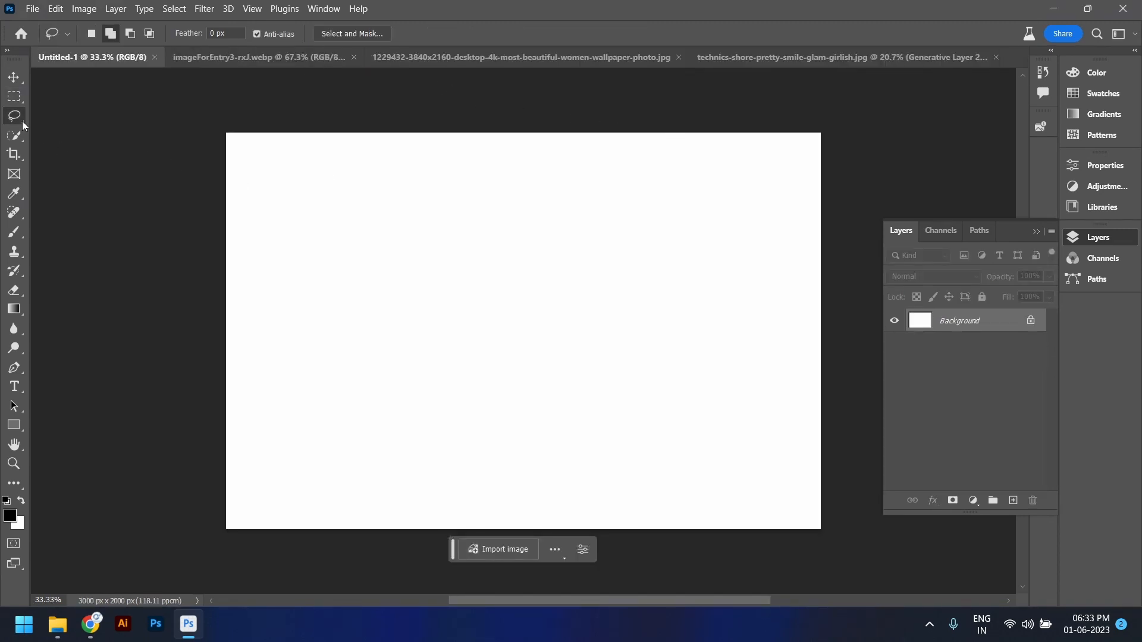
Select a full-width strip along the top of the blank Untitled-1 canvas and fill it using Generative Fill with "Mountains with trees"
left_click(14, 96)
left_click_drag(227, 133, 824, 270)
type("Mount")
type("ai")
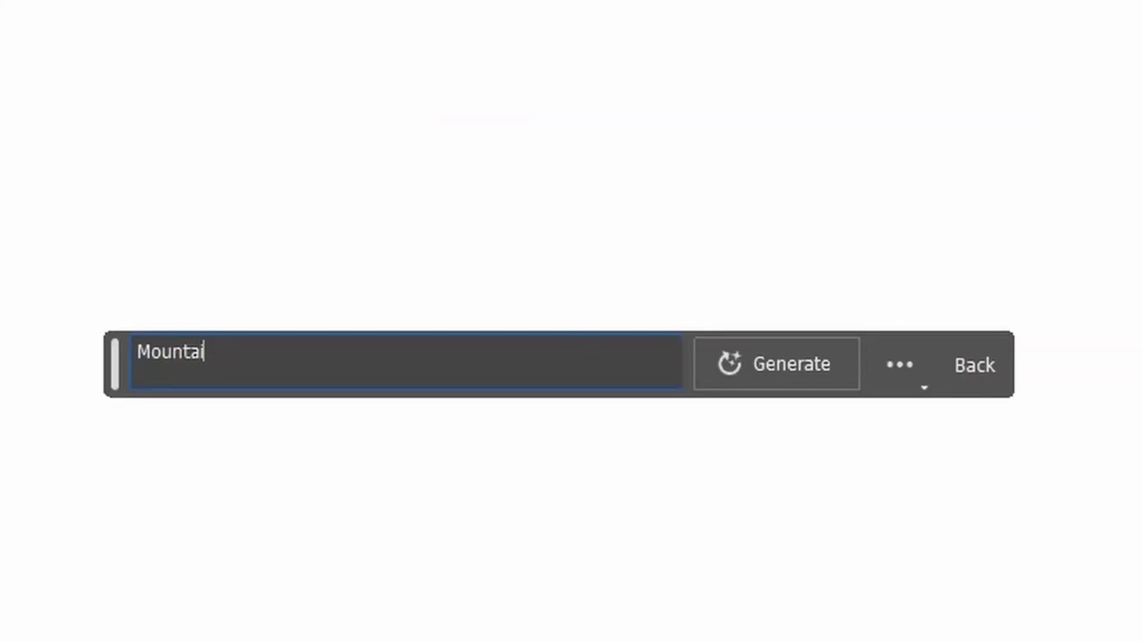
type("ns with trees")
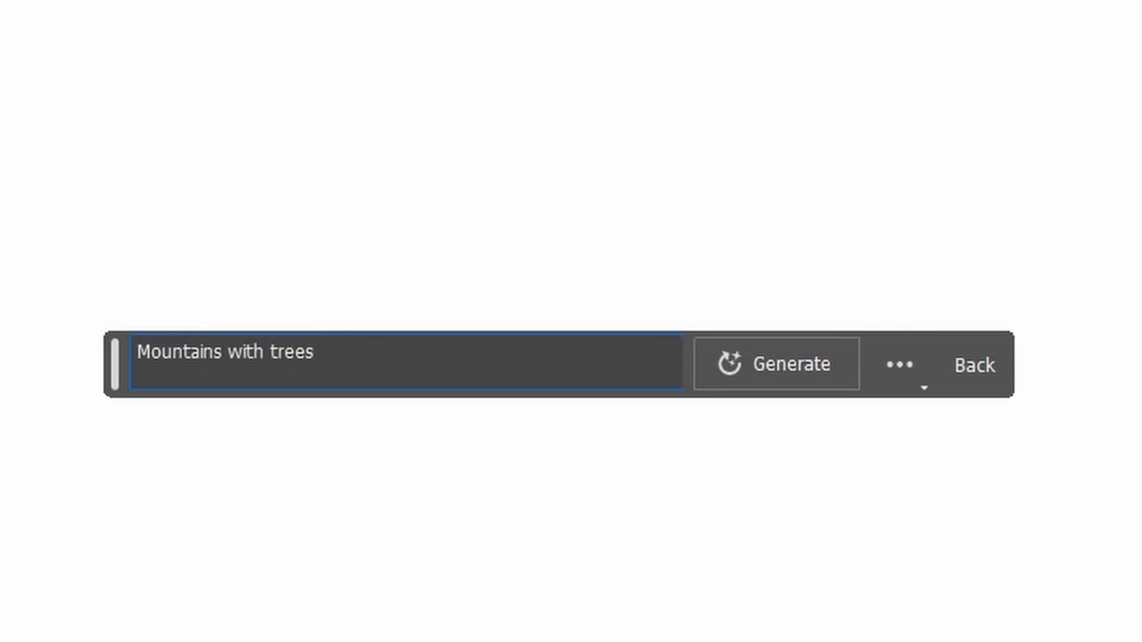
key("Return")
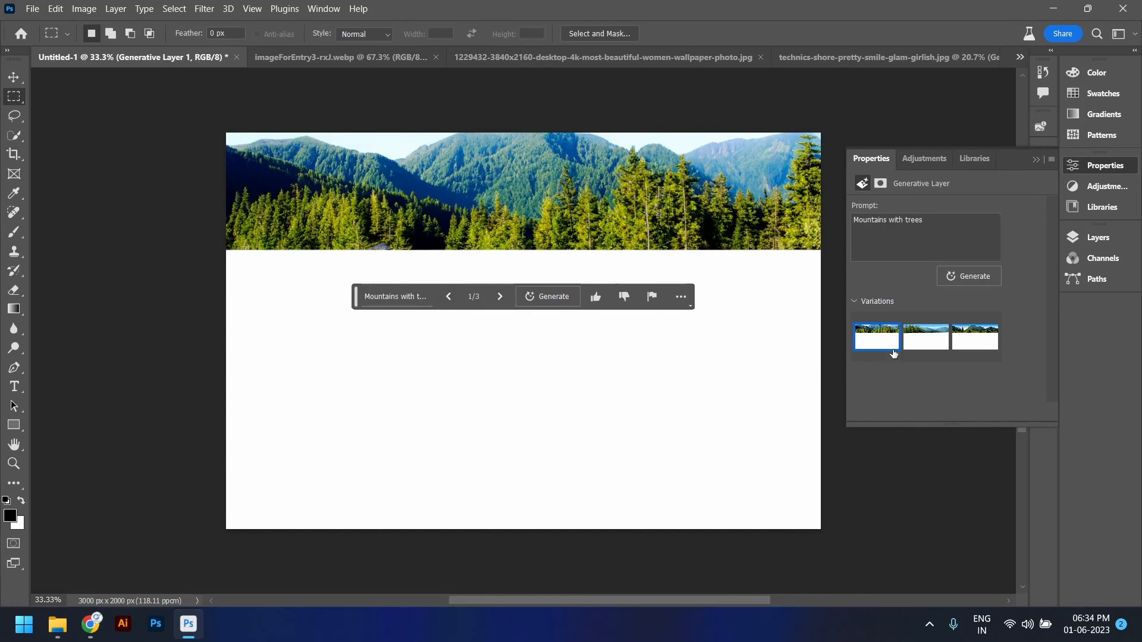
Compare the "Mountains with trees" variations and choose the third one
left_click(938, 348)
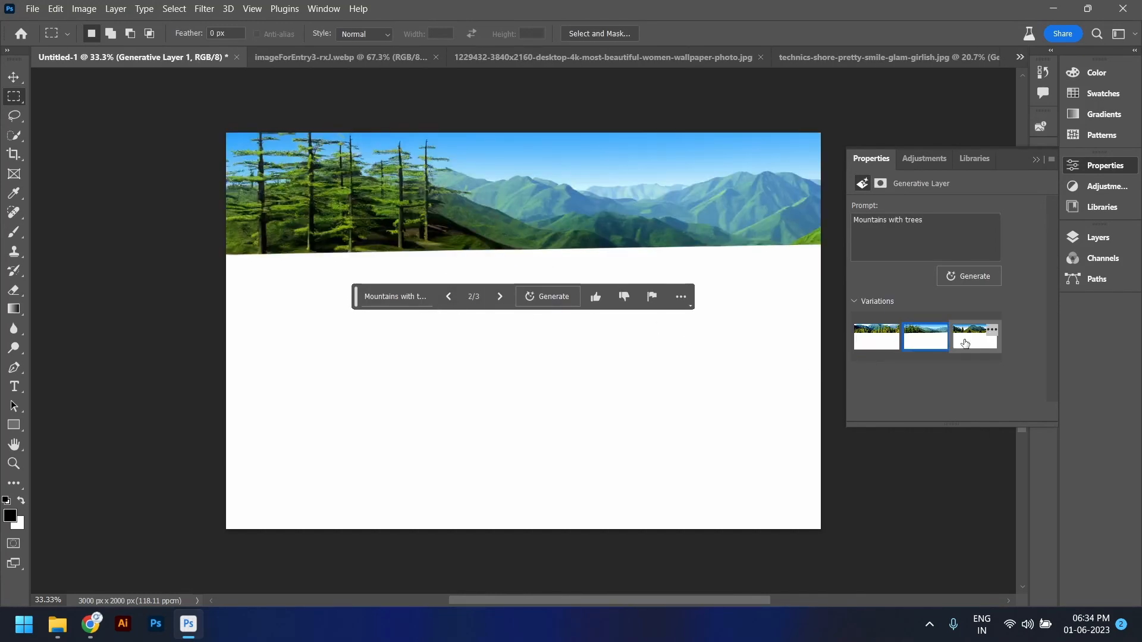
left_click(967, 339)
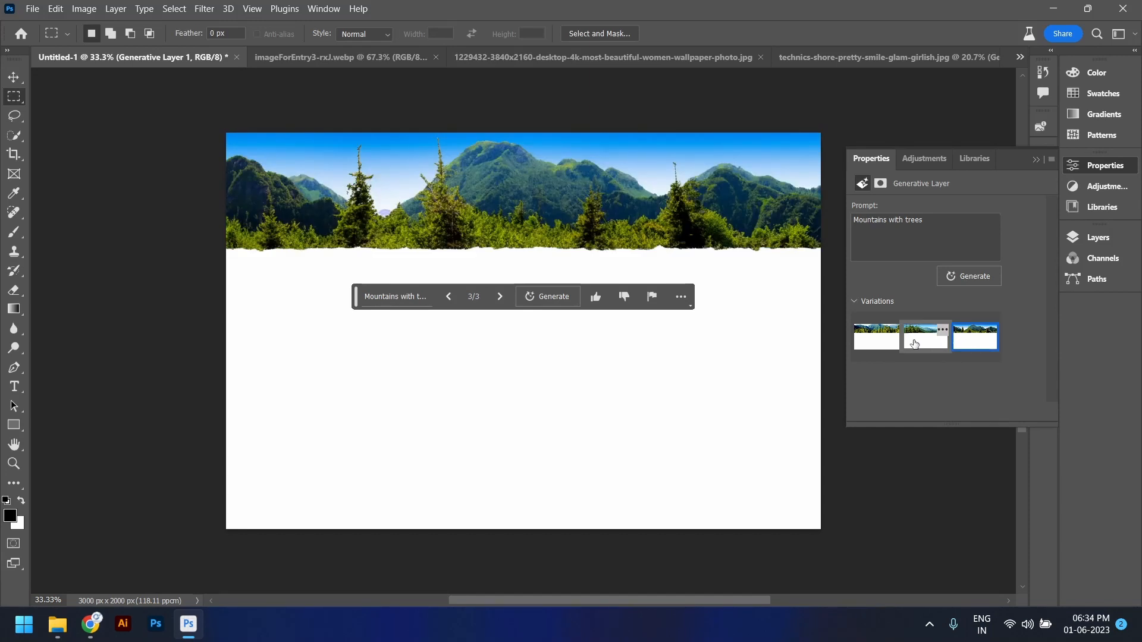
left_click(910, 342)
left_click(970, 343)
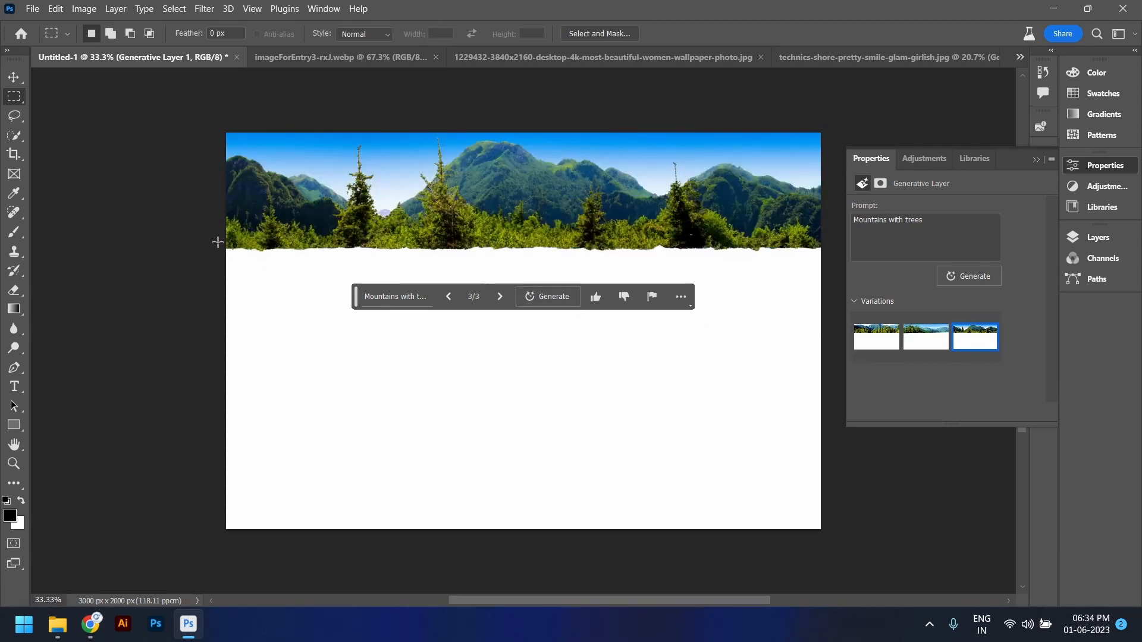
Select the canvas area from the lower edge of the mountains downward and fill it using Generative Fill with "green field"
left_click_drag(217, 242, 835, 527)
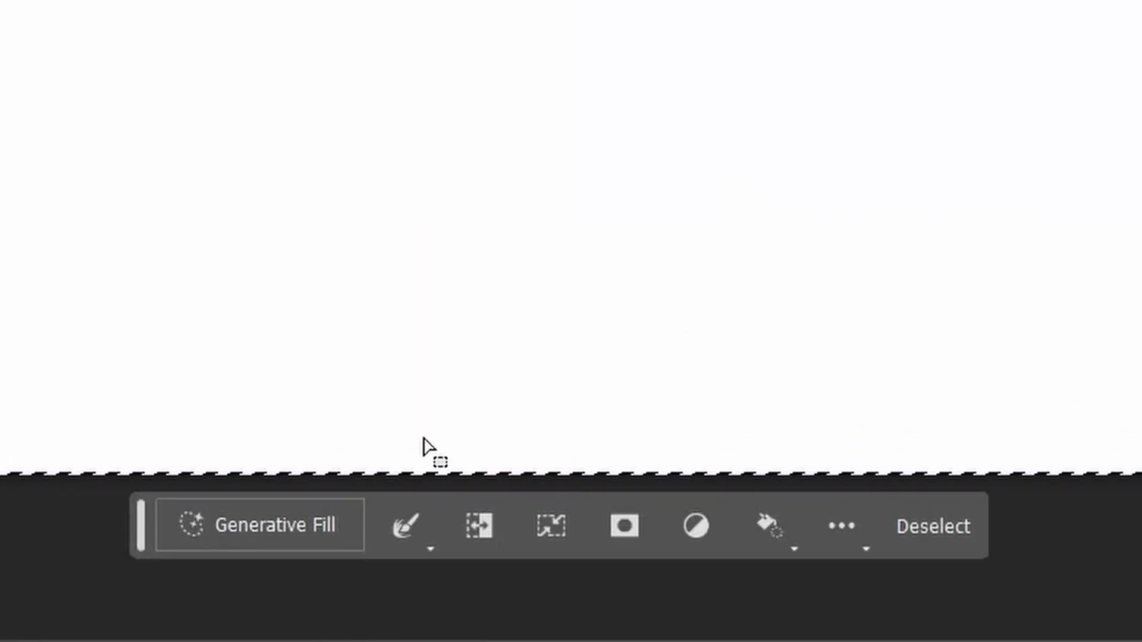
left_click(260, 525)
type("green field")
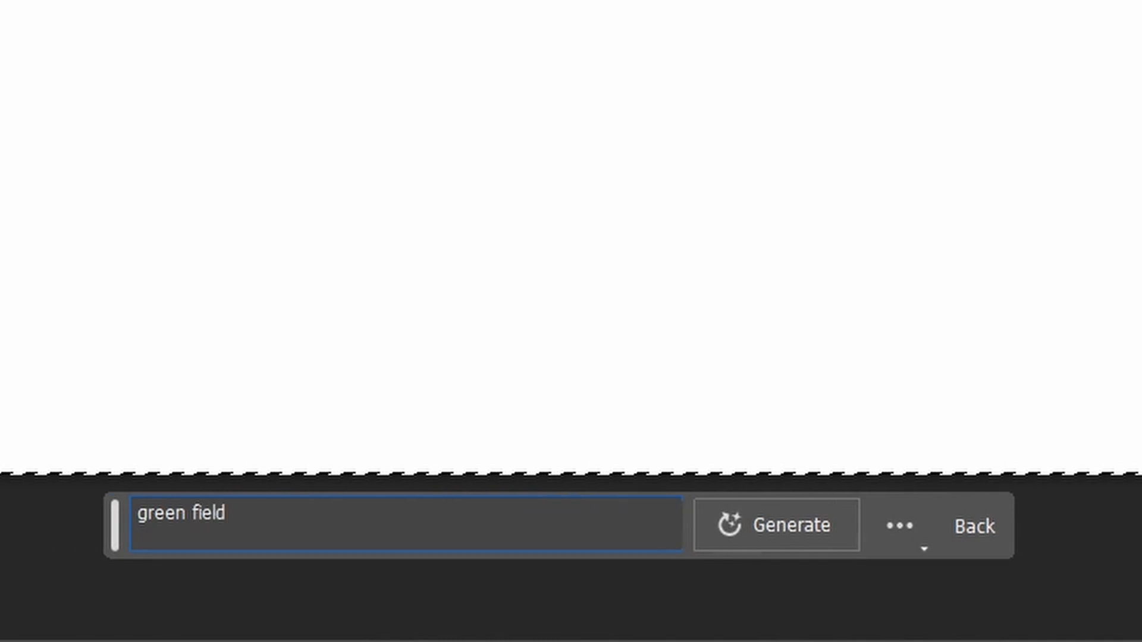
key("Return")
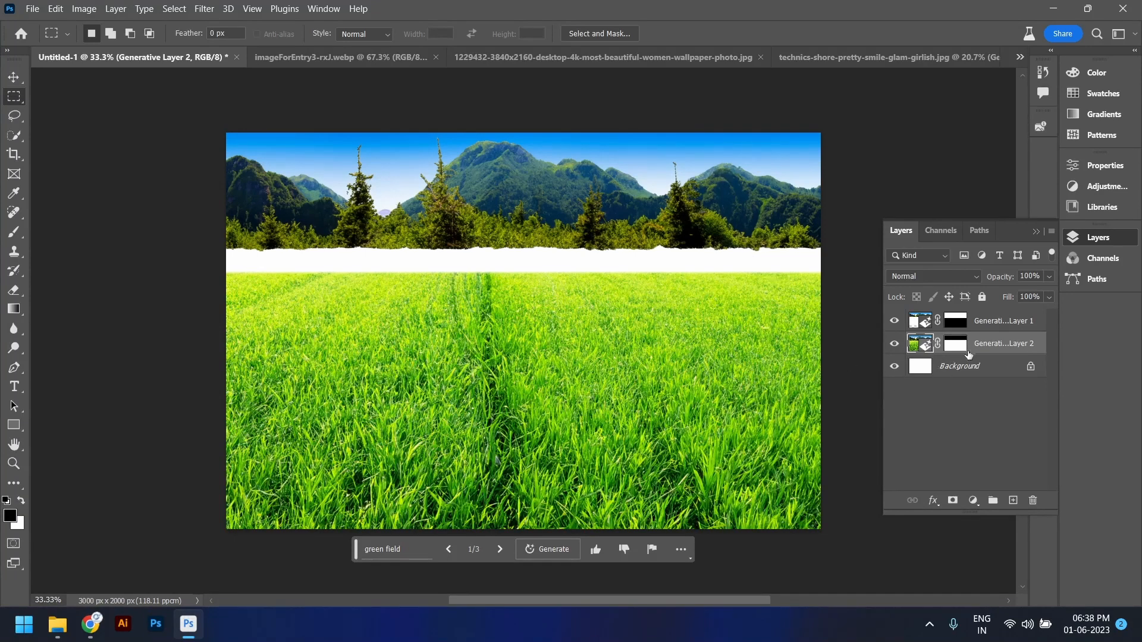
Move the green field layer above the mountains layer and choose its second variation, with the gently rolling meadow
left_click_drag(1004, 346, 999, 314)
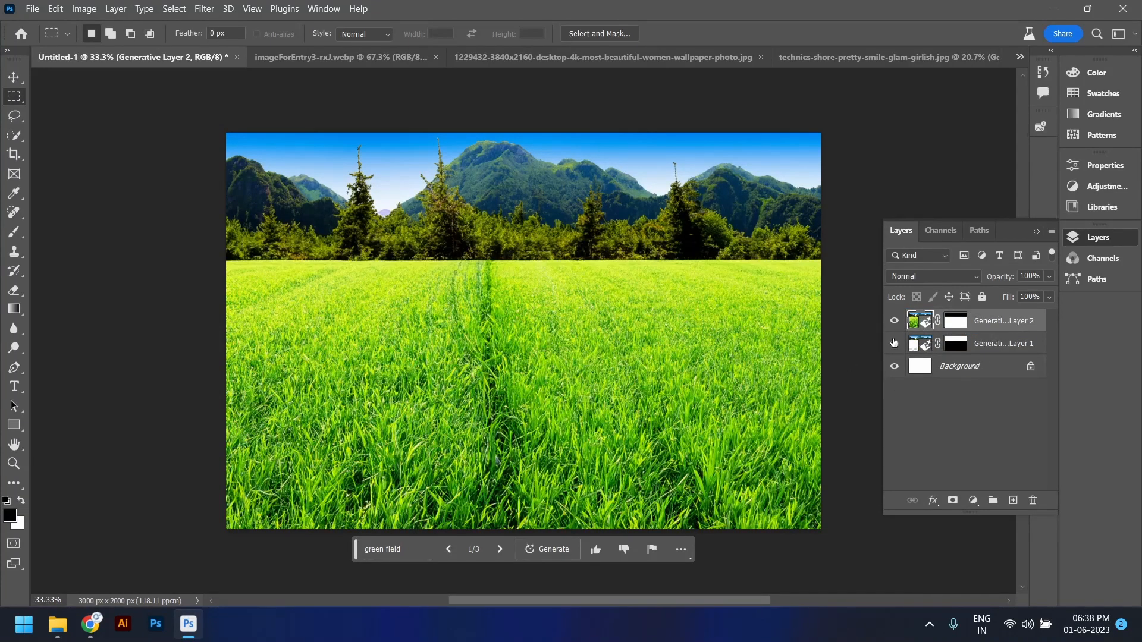
left_click(500, 550)
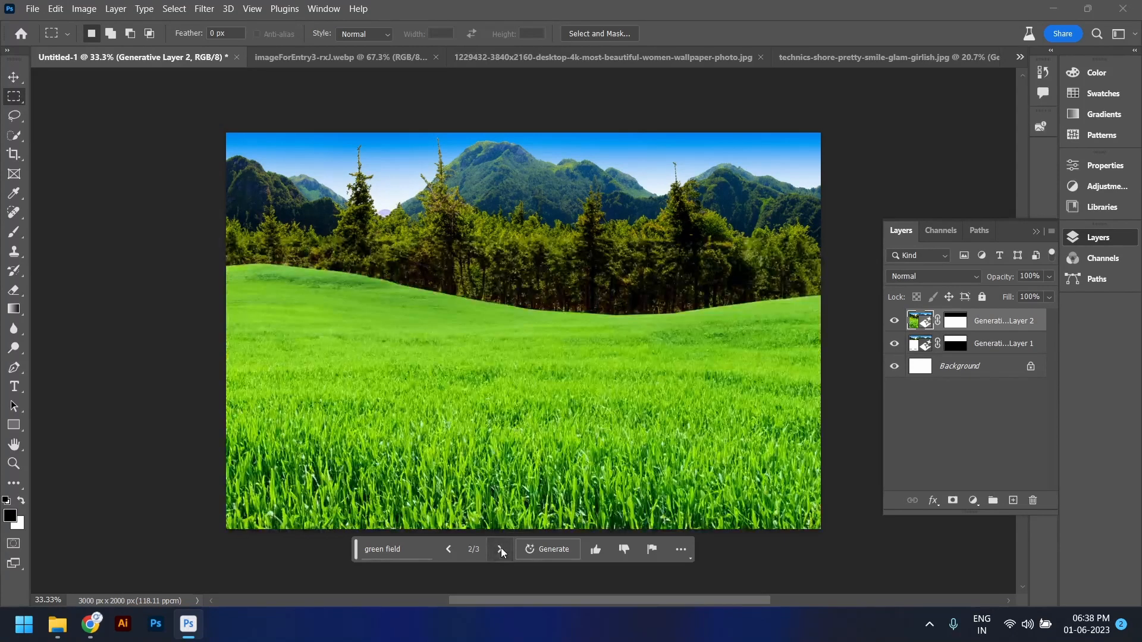
left_click(500, 549)
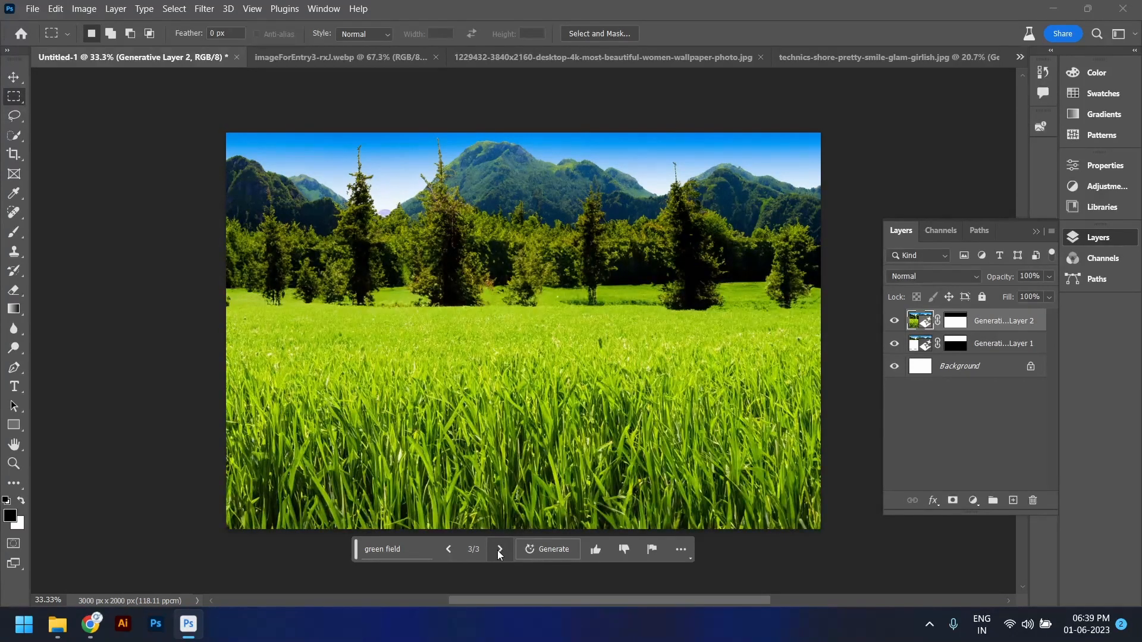
left_click(450, 549)
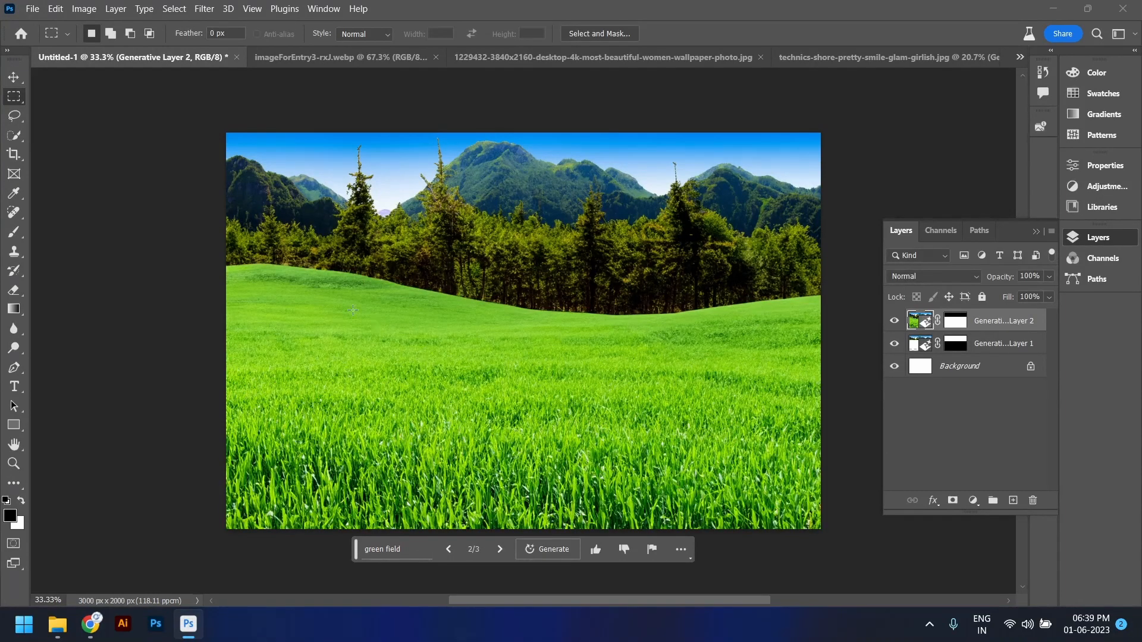
Draw a small rectangular selection on the left of the meadow and fill it using Generative Fill with "a little hut"
left_click_drag(280, 275, 373, 362)
left_click(202, 381)
type("a little hut")
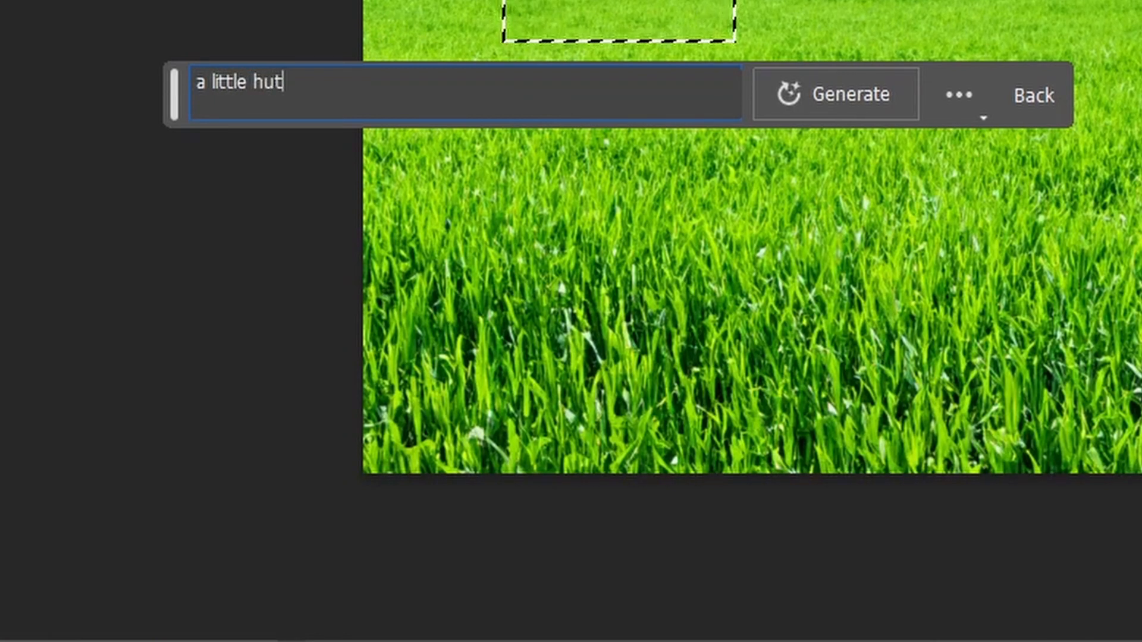
key("Return")
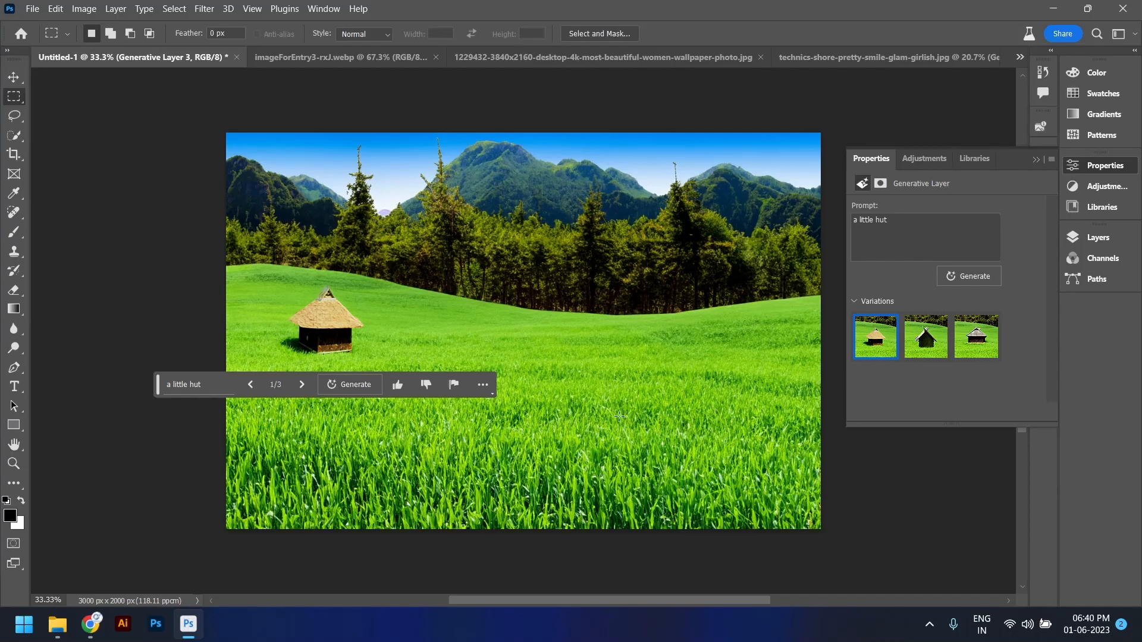
Compare the three "a little hut" variations and choose the third, the log hut with the grey roof
left_click(929, 347)
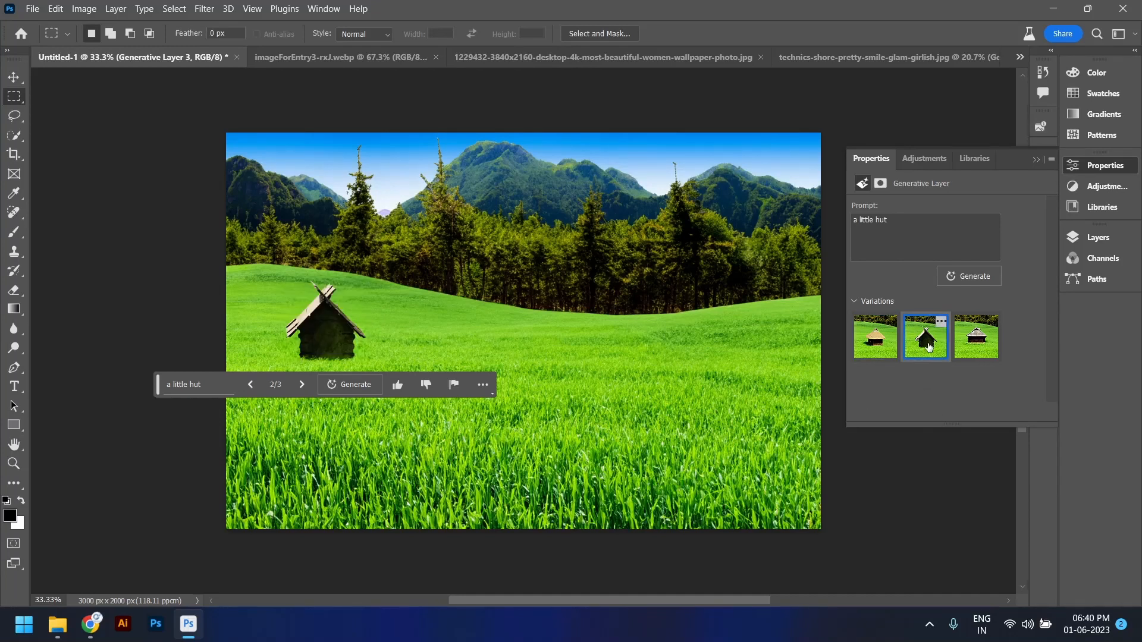
left_click(978, 348)
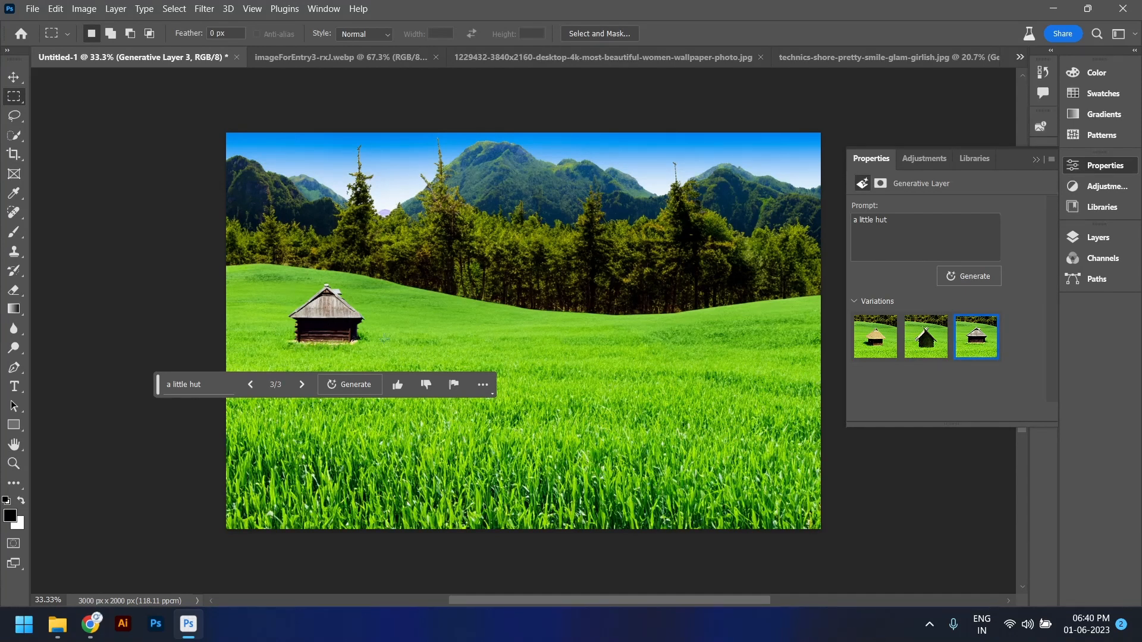
left_click(877, 340)
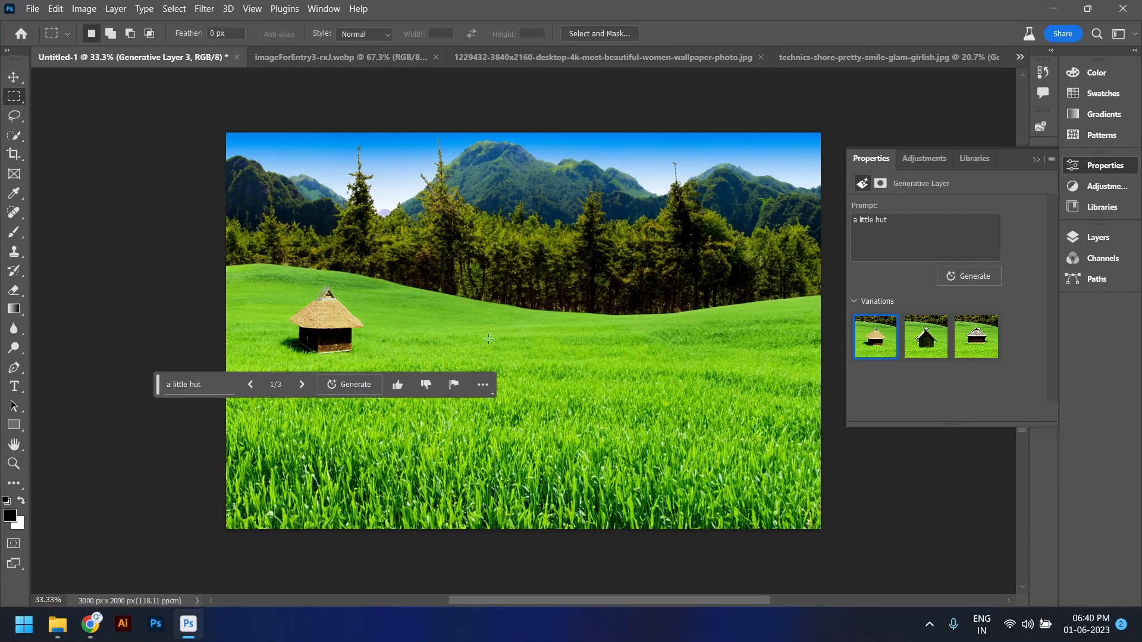
left_click(931, 343)
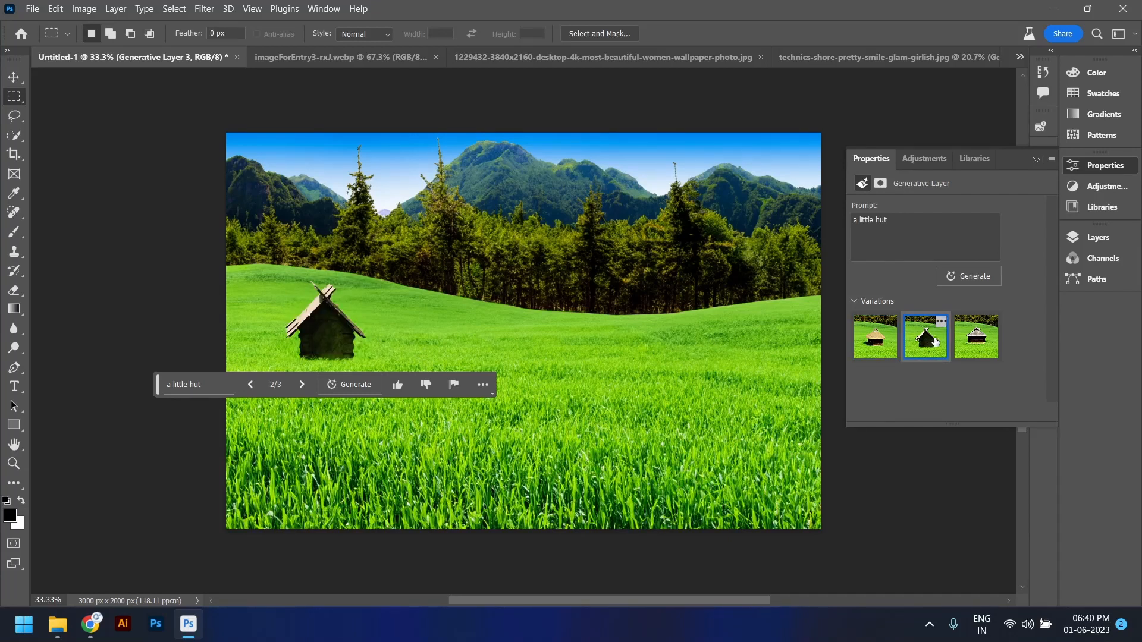
left_click(978, 347)
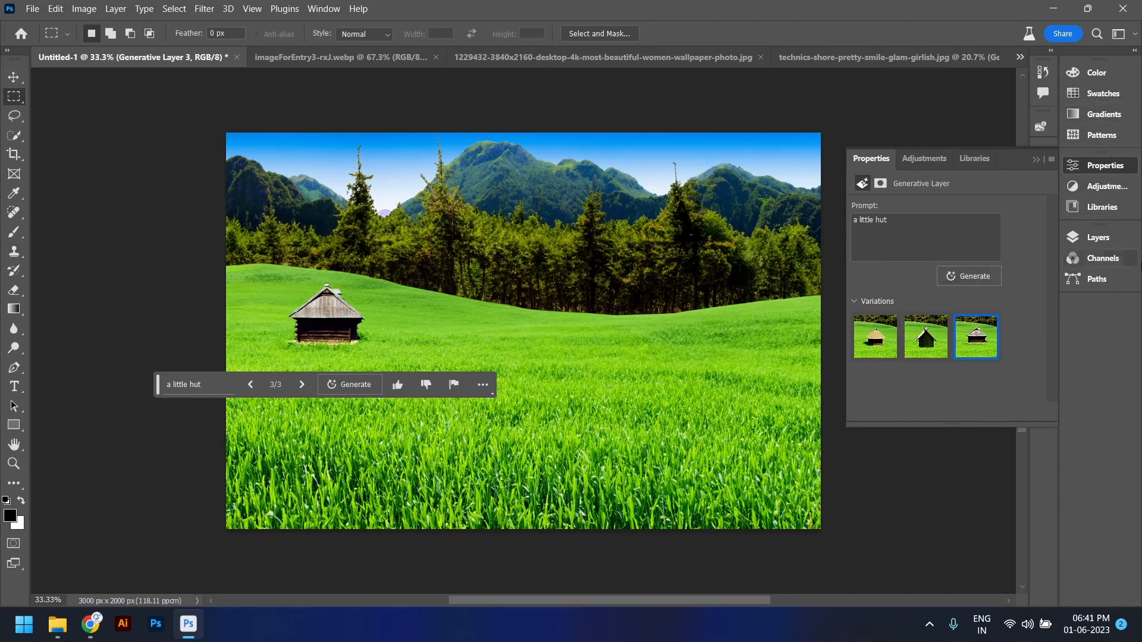
On the green field layer, lasso a winding river-shaped area from the forest edge down to the lower-left corner of the meadow
left_click(1114, 237)
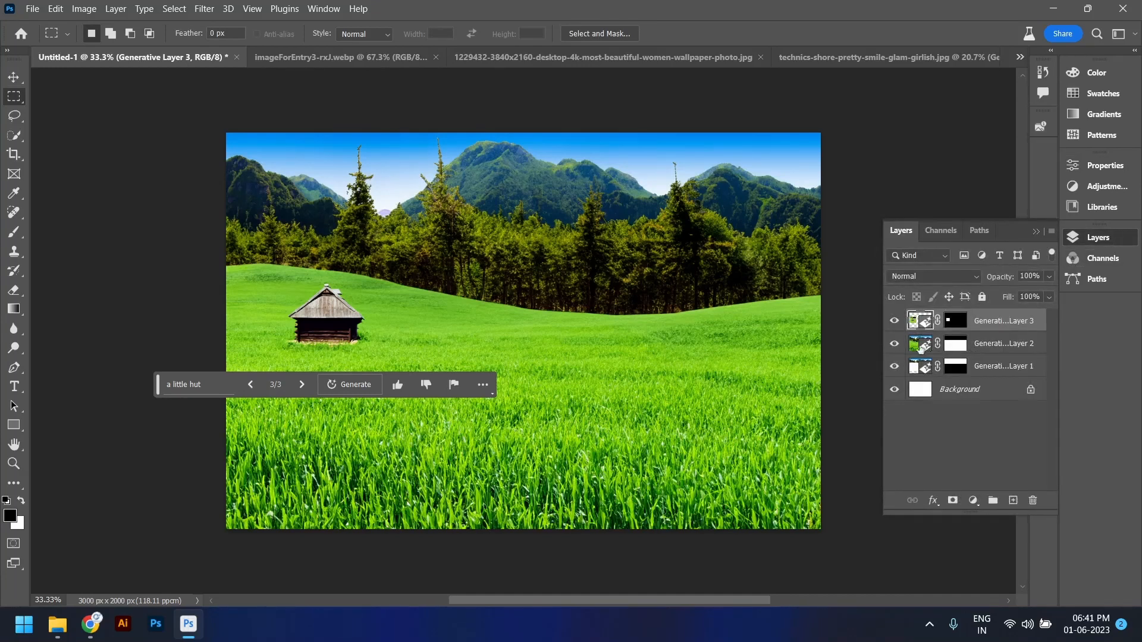
left_click(919, 349)
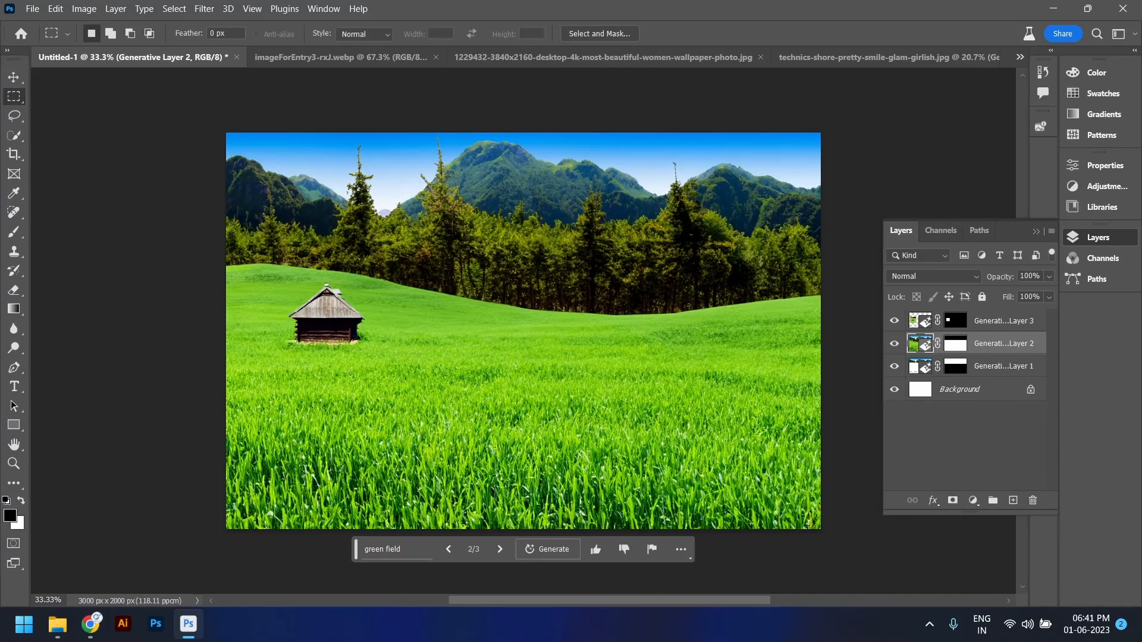
left_click(10, 119)
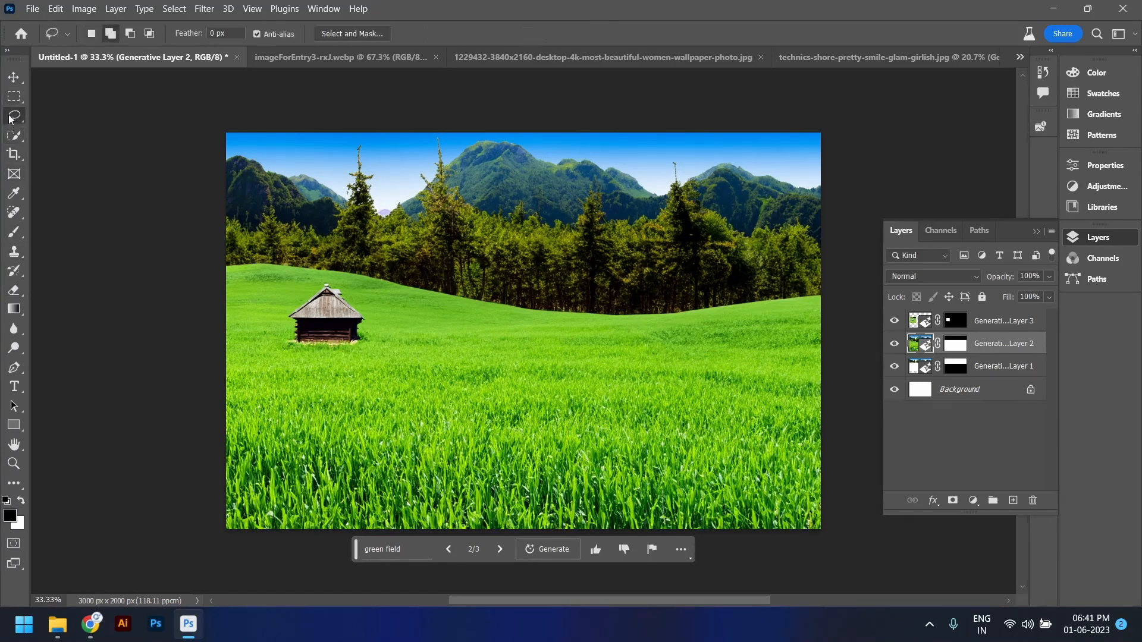
left_click_drag(654, 314, 624, 321)
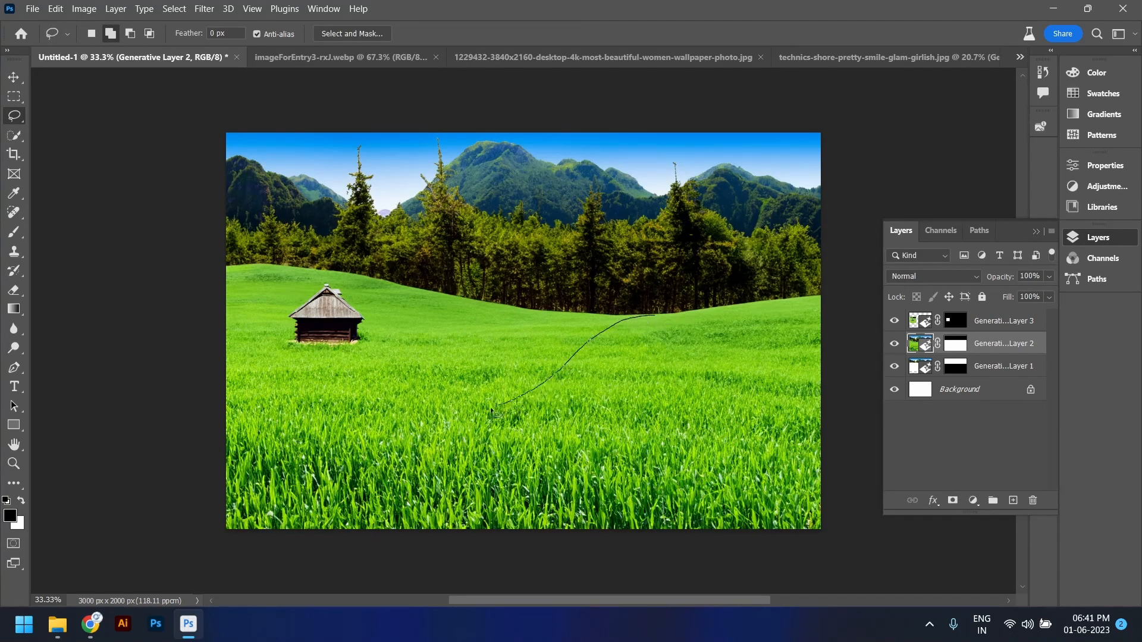
mouse_move(358, 440)
left_mouse_down()
mouse_move(218, 491)
mouse_move(208, 504)
mouse_move(217, 537)
mouse_move(247, 562)
mouse_move(557, 575)
left_mouse_up()
left_click_drag(612, 539, 641, 465)
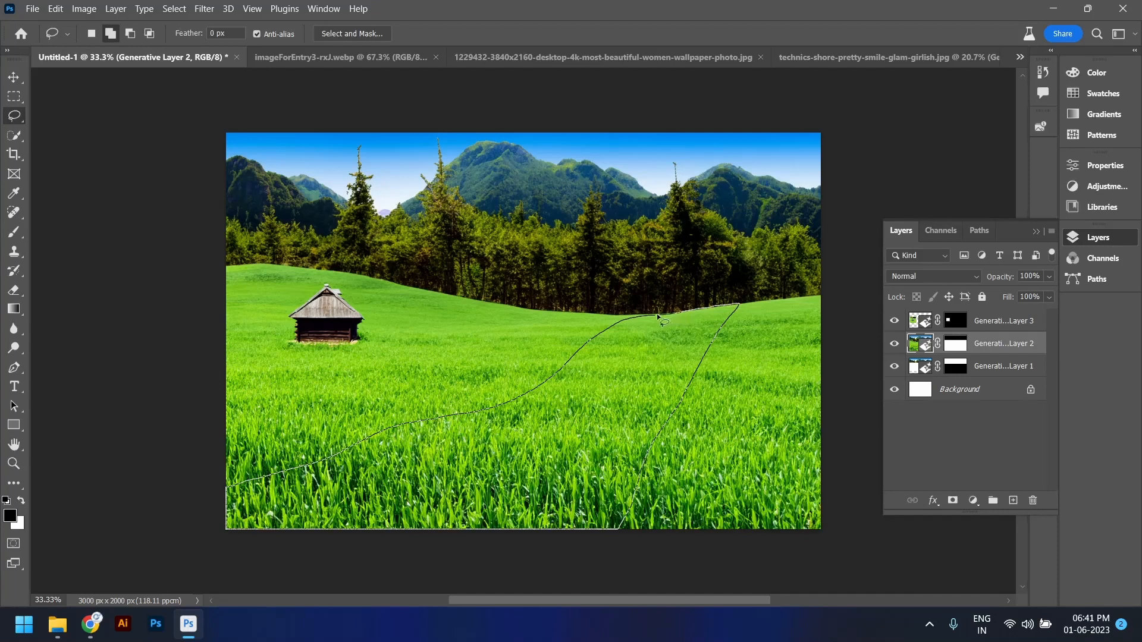
left_click_drag(660, 318, 661, 319)
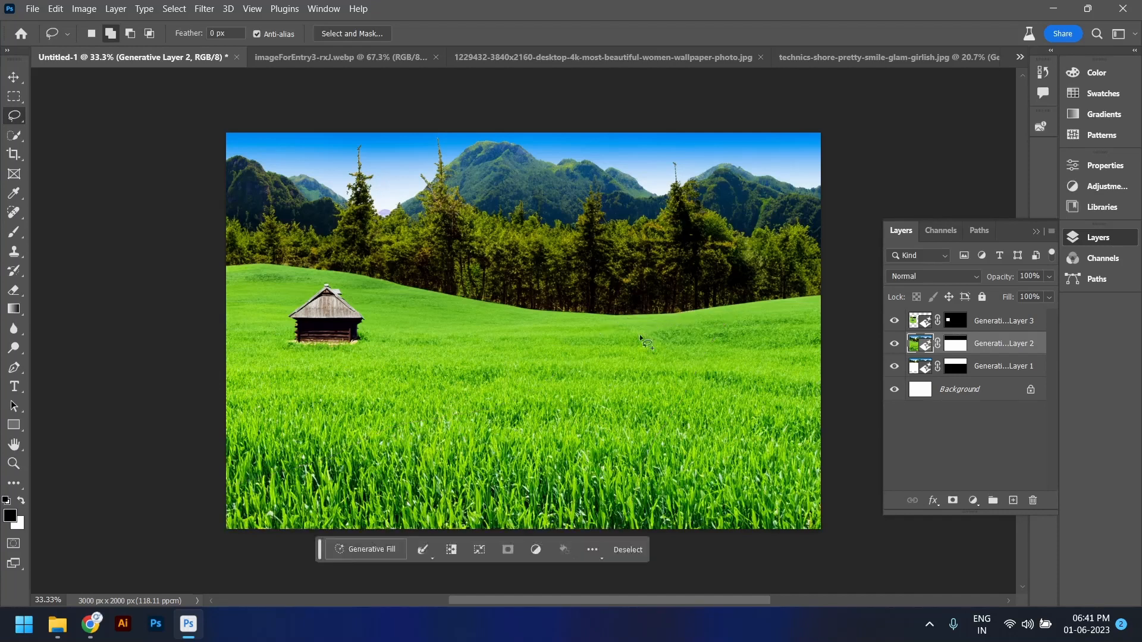
Fill the river-shaped selection using Generative Fill with "a little river with some stone"
left_click(351, 550)
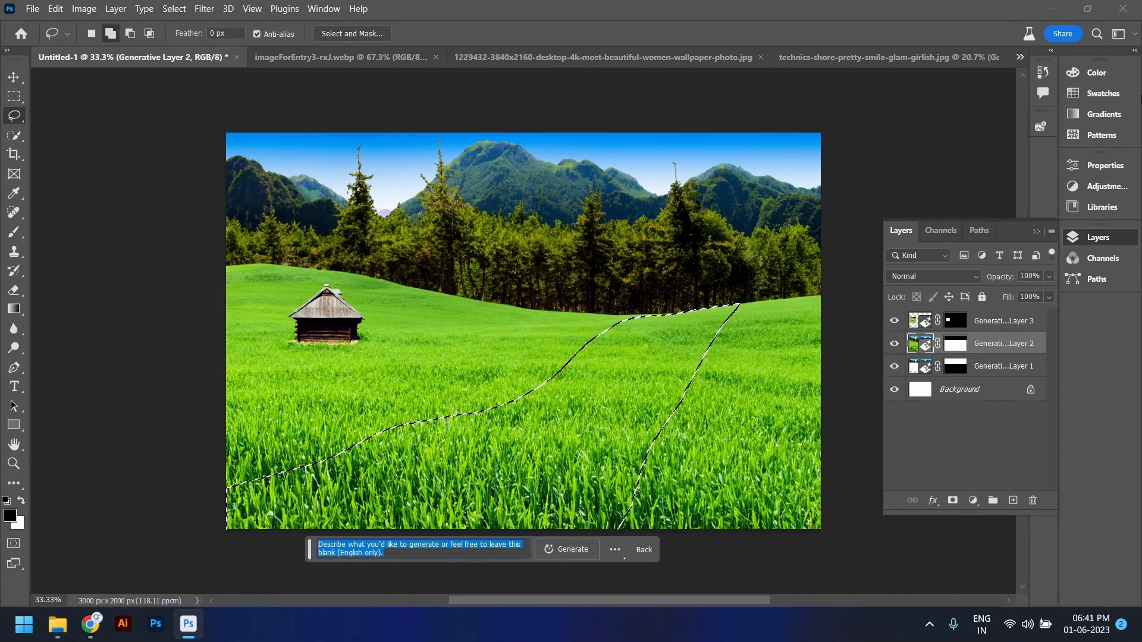
type("a little river")
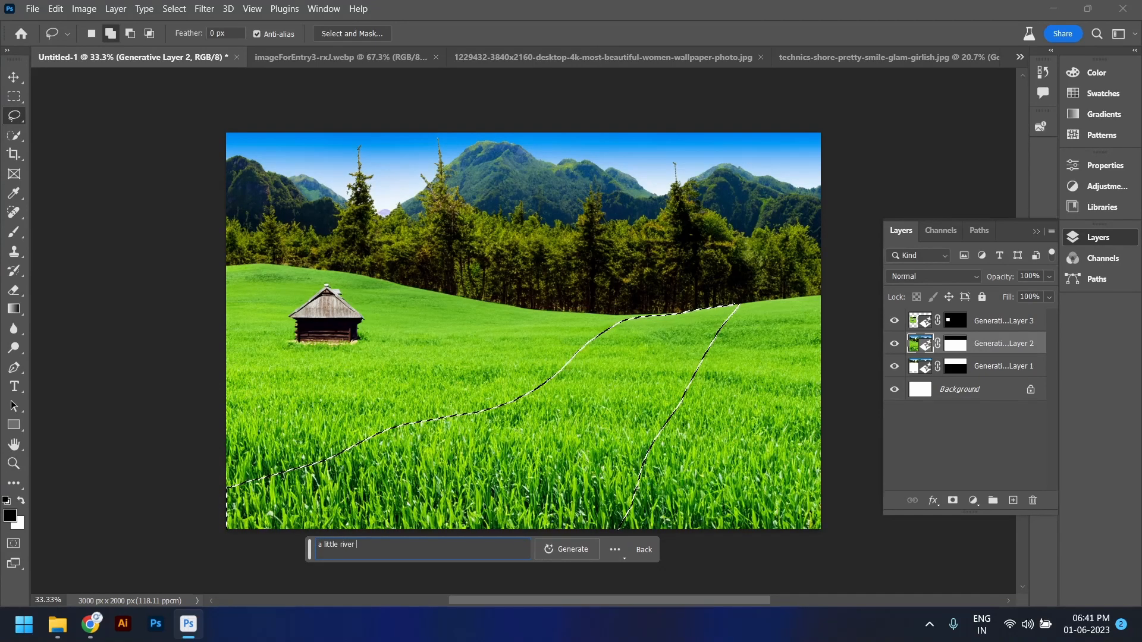
type(" with some stone")
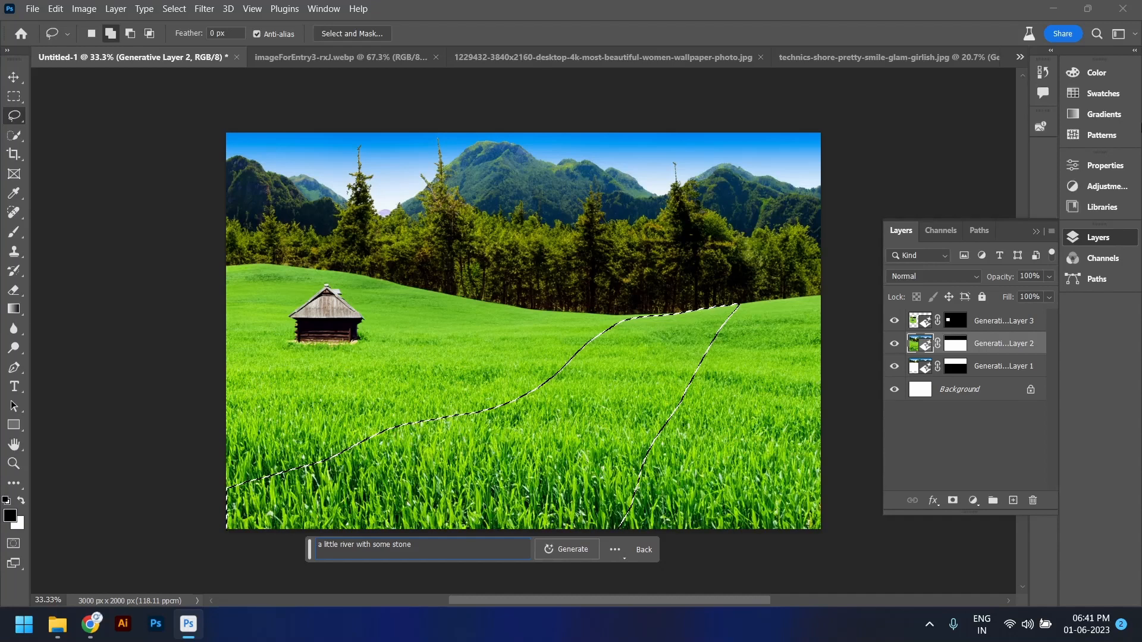
left_click(567, 548)
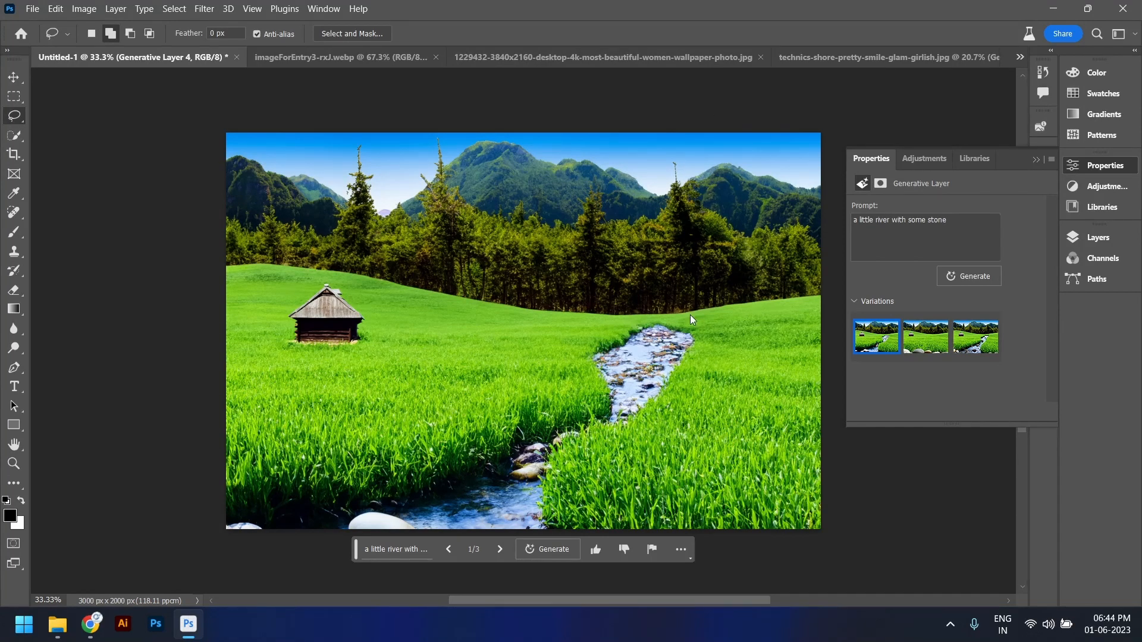
Compare the "a little river with some stone" variations and keep the first, with the pebbly upper stream
left_click(910, 340)
left_click(968, 339)
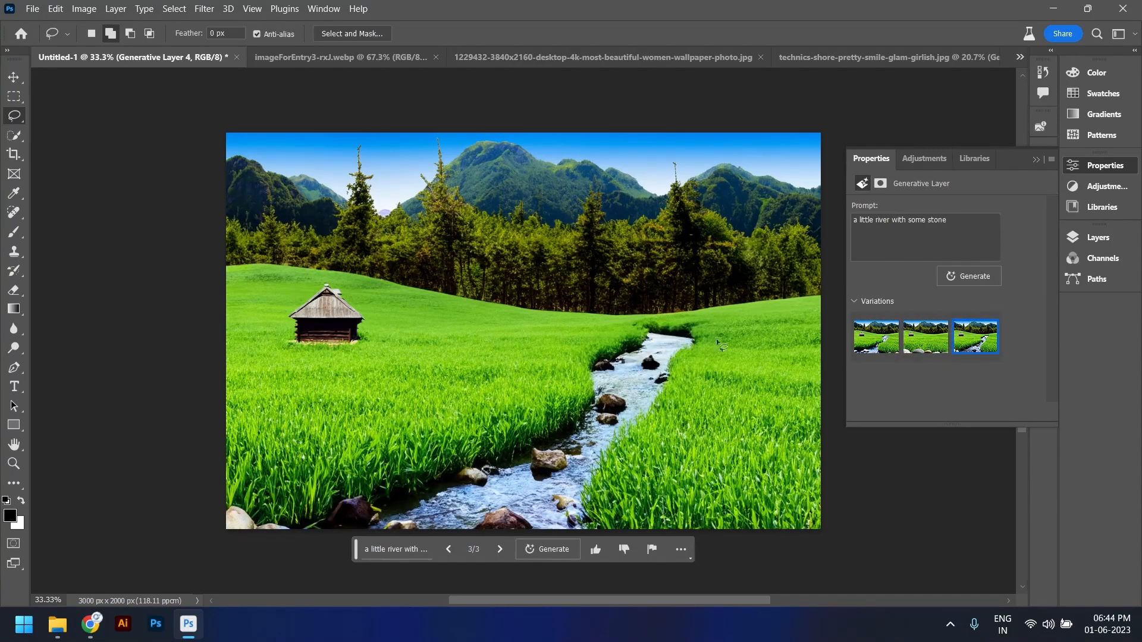
left_click(865, 347)
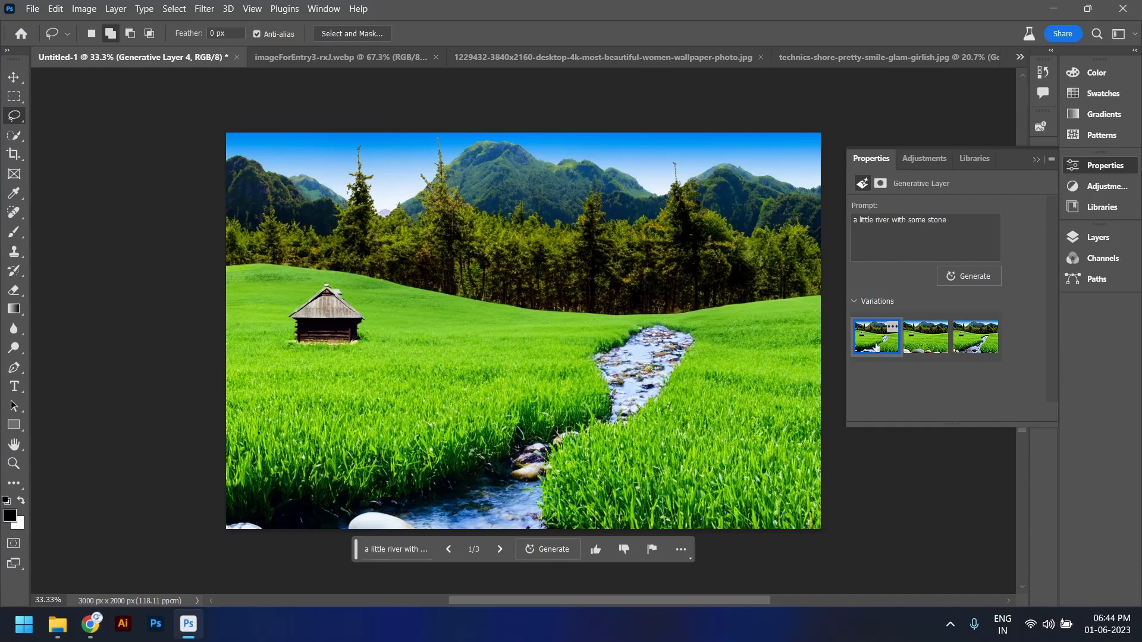
left_click(968, 346)
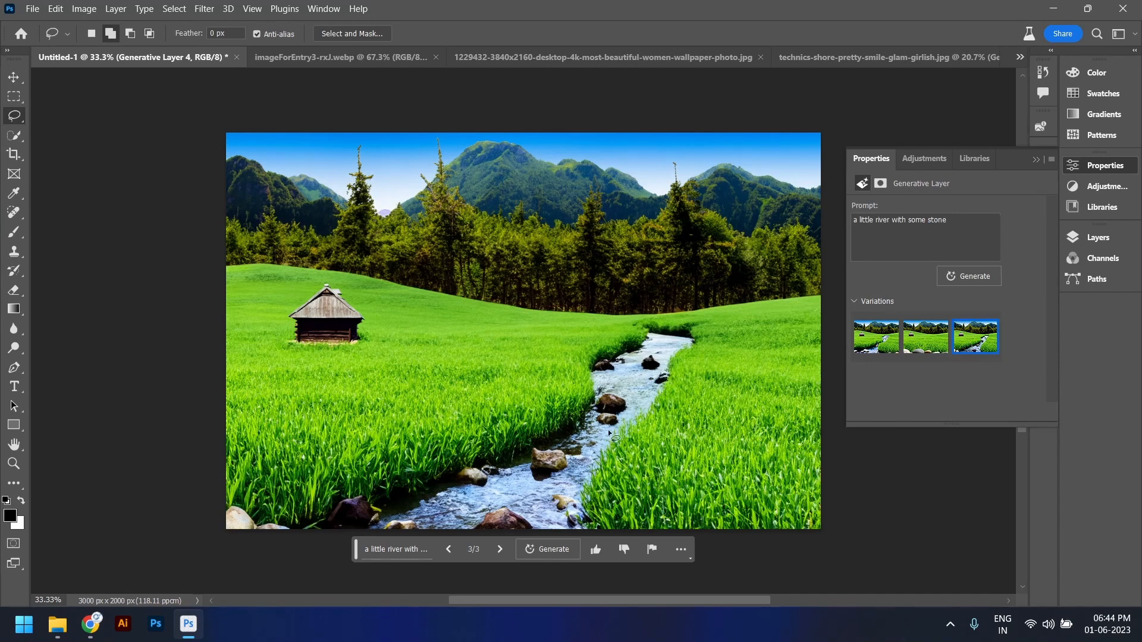
left_click(871, 343)
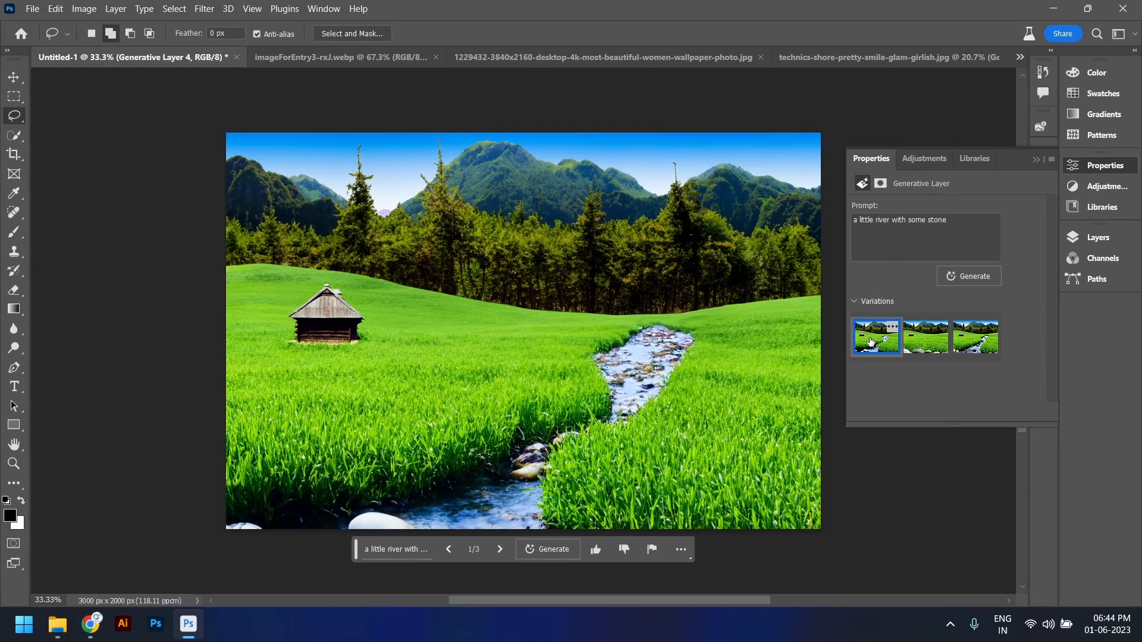
left_click(974, 340)
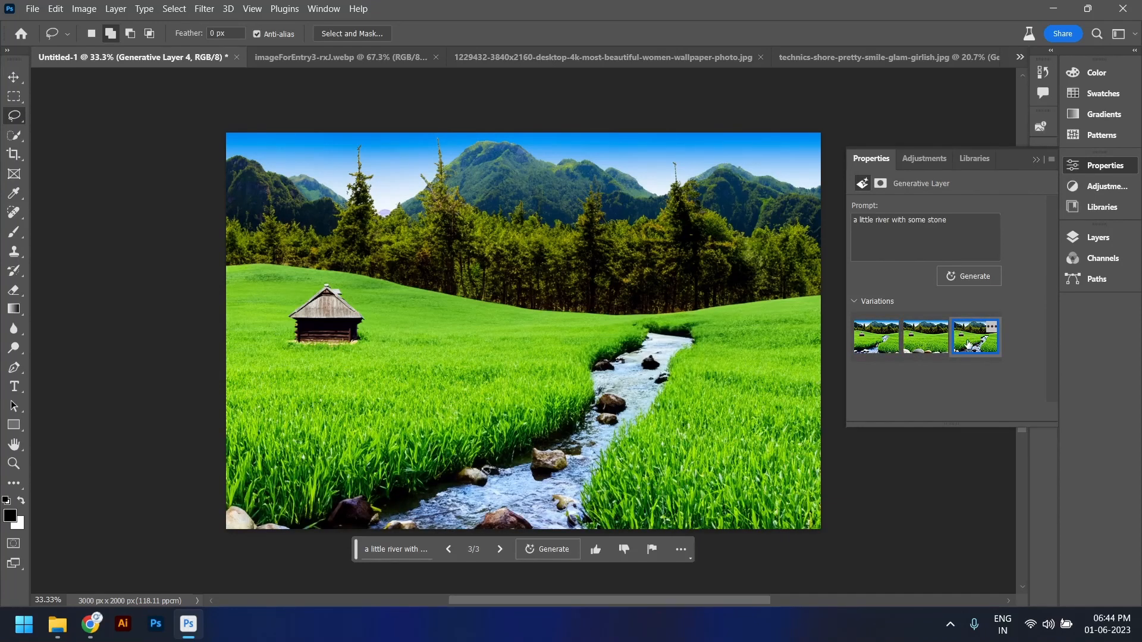
left_click(877, 345)
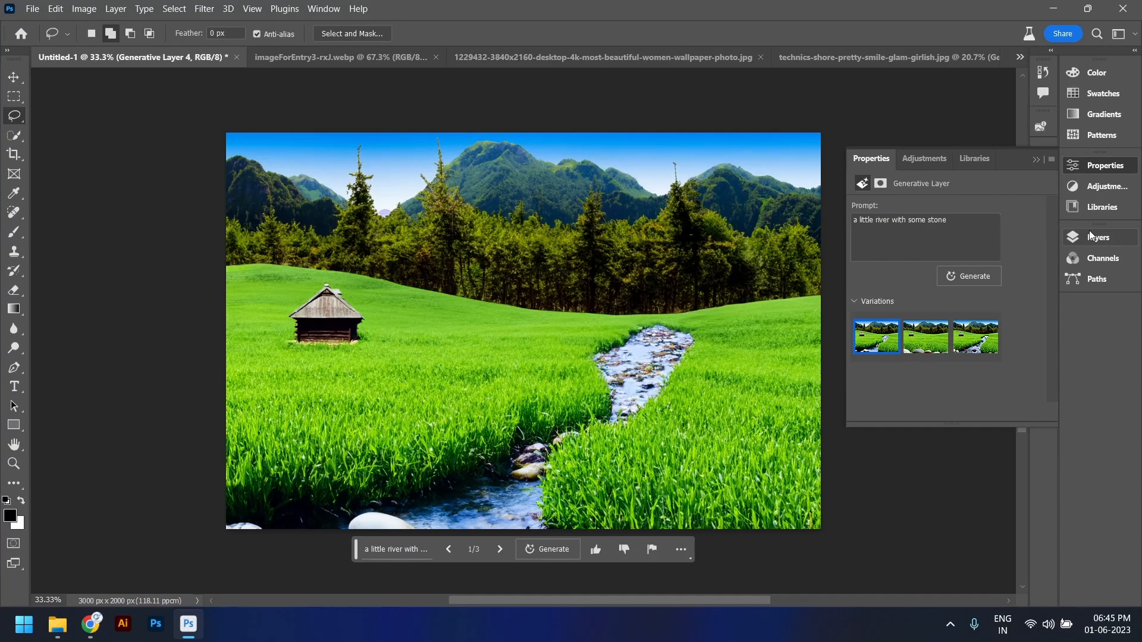
On the green field layer, lasso the meadow between the hut and the river and generate "some little colorful flowers" there
mouse_move(243, 455)
left_mouse_down()
mouse_move(491, 406)
mouse_move(573, 358)
left_mouse_up()
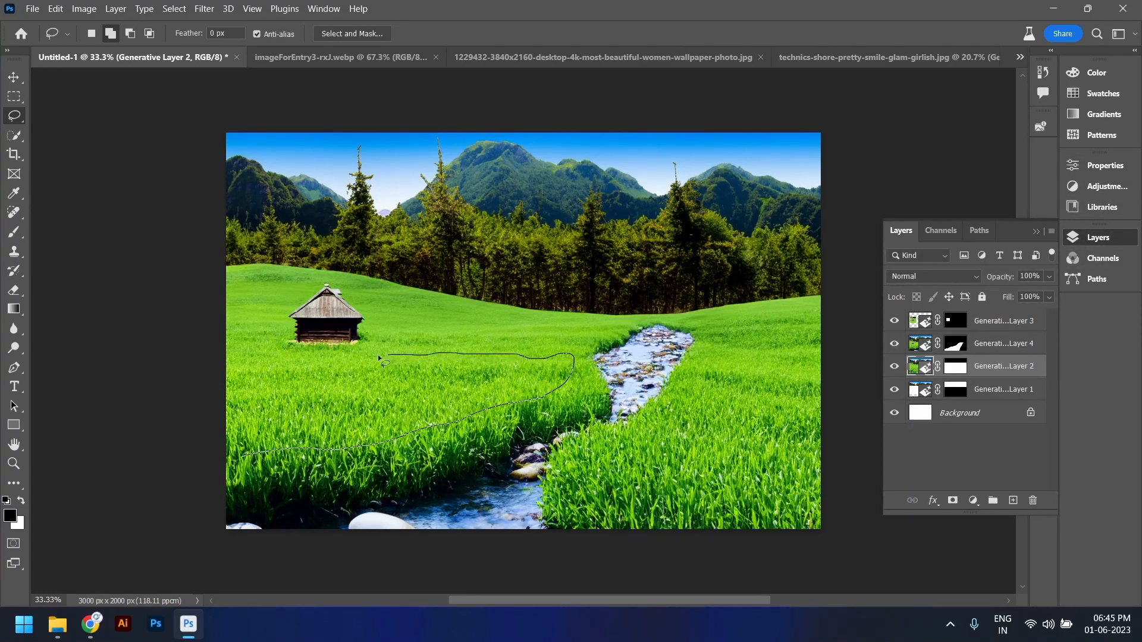
mouse_move(223, 372)
left_mouse_down()
mouse_move(212, 431)
mouse_move(243, 460)
left_mouse_up()
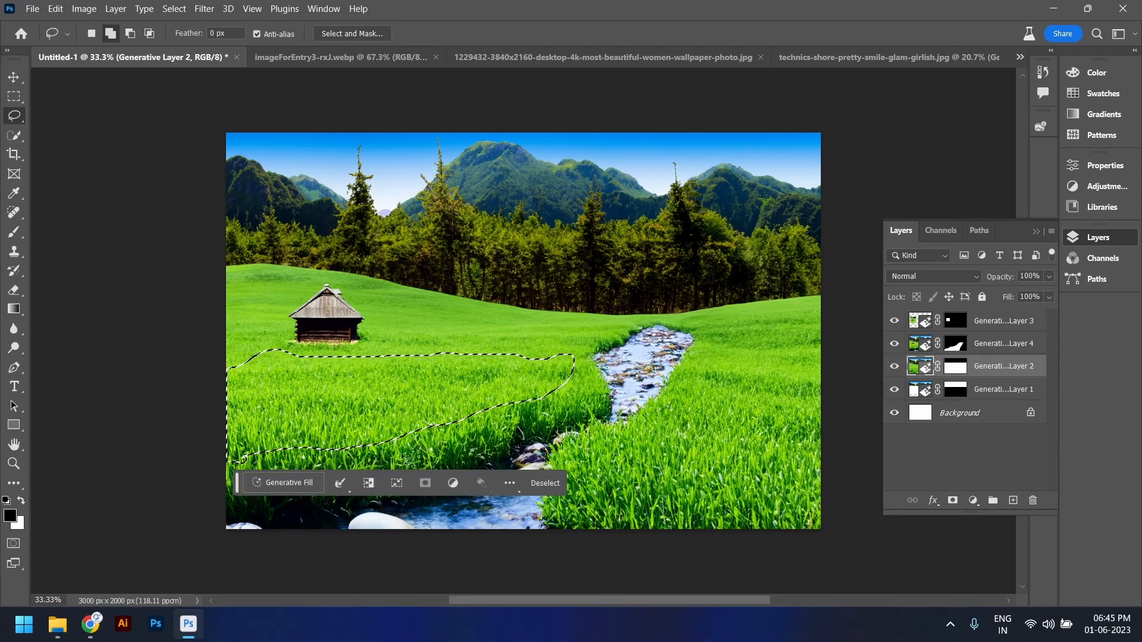
left_click(285, 479)
type("some litt")
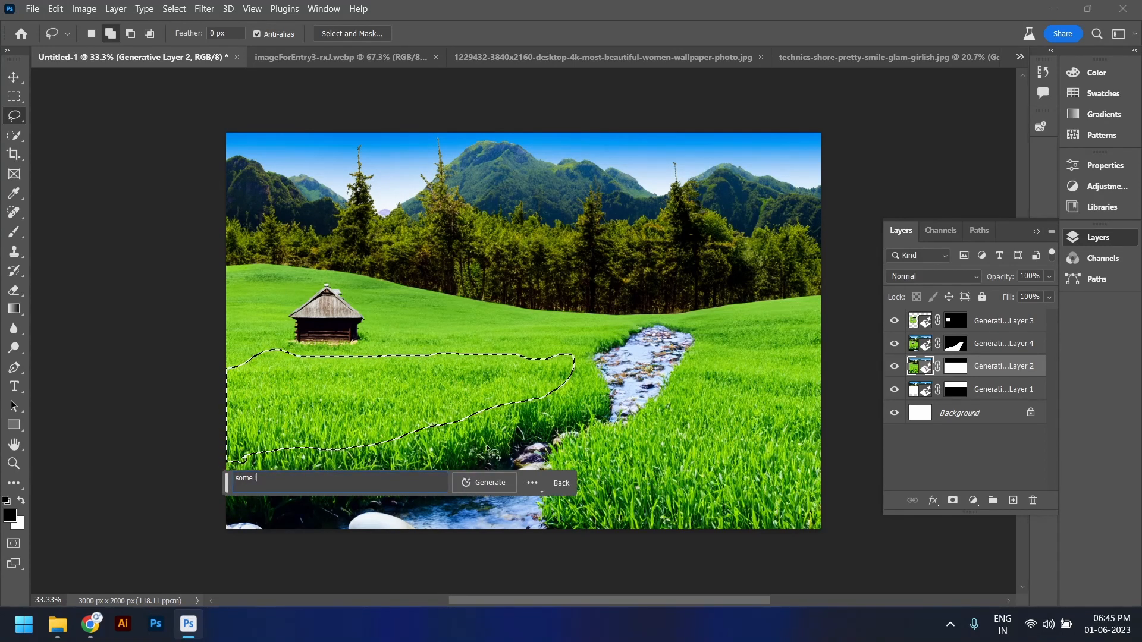
type("le co")
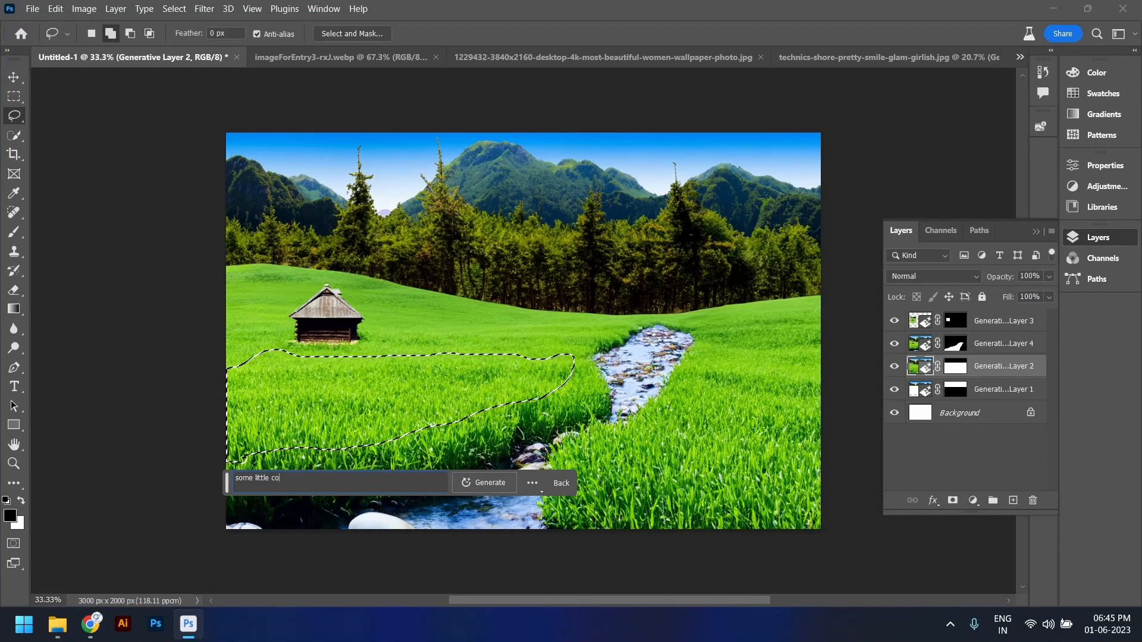
type("lorful ")
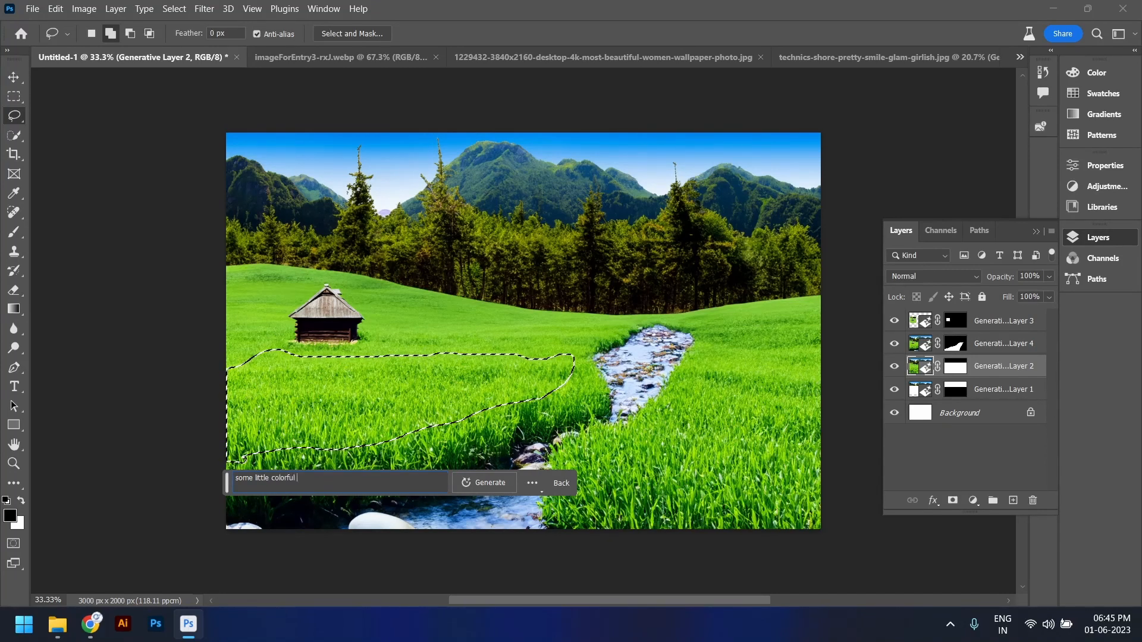
type("flow")
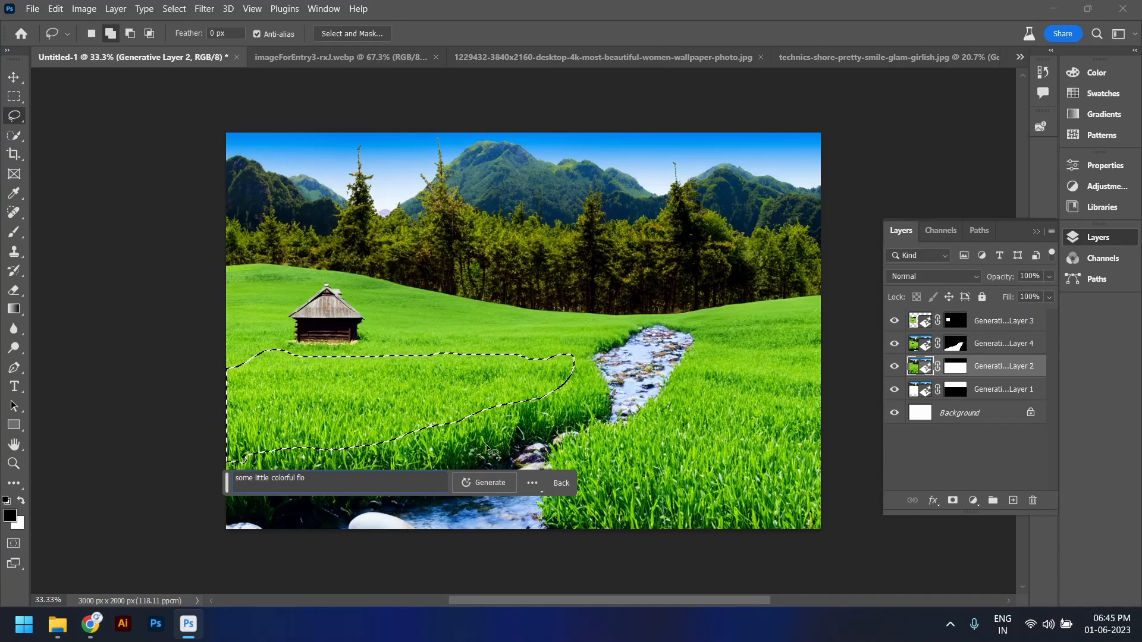
type("ers")
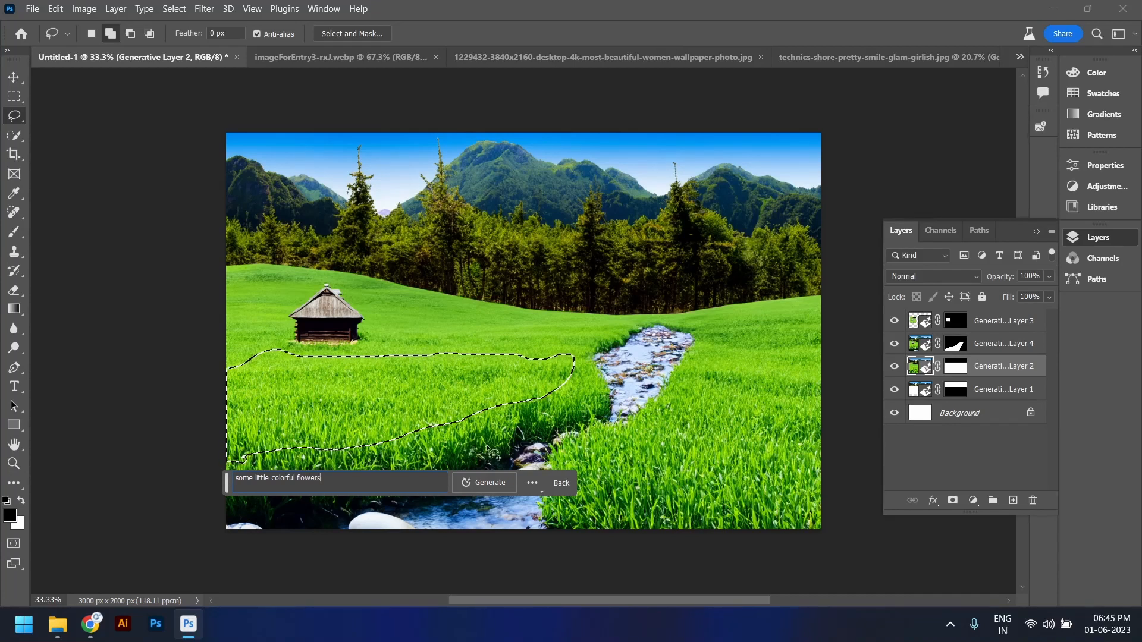
left_click(491, 482)
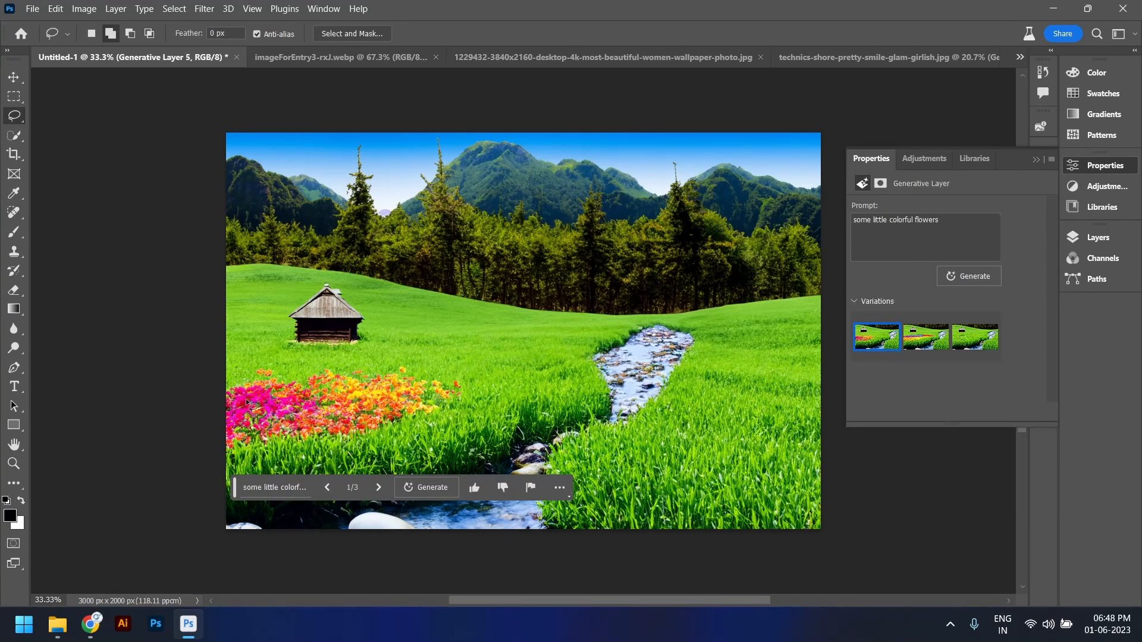
Compare the three "some little colorful flowers" variations and keep the first, with the pink and orange flower patch
scroll(295, 412, "up", 3)
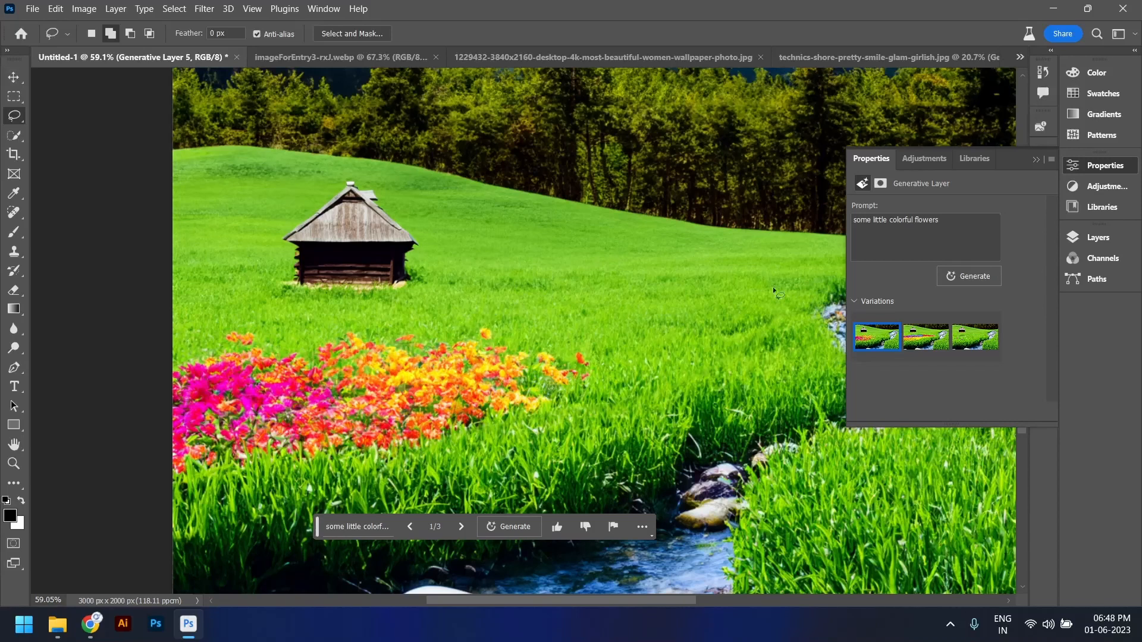
left_click(926, 337)
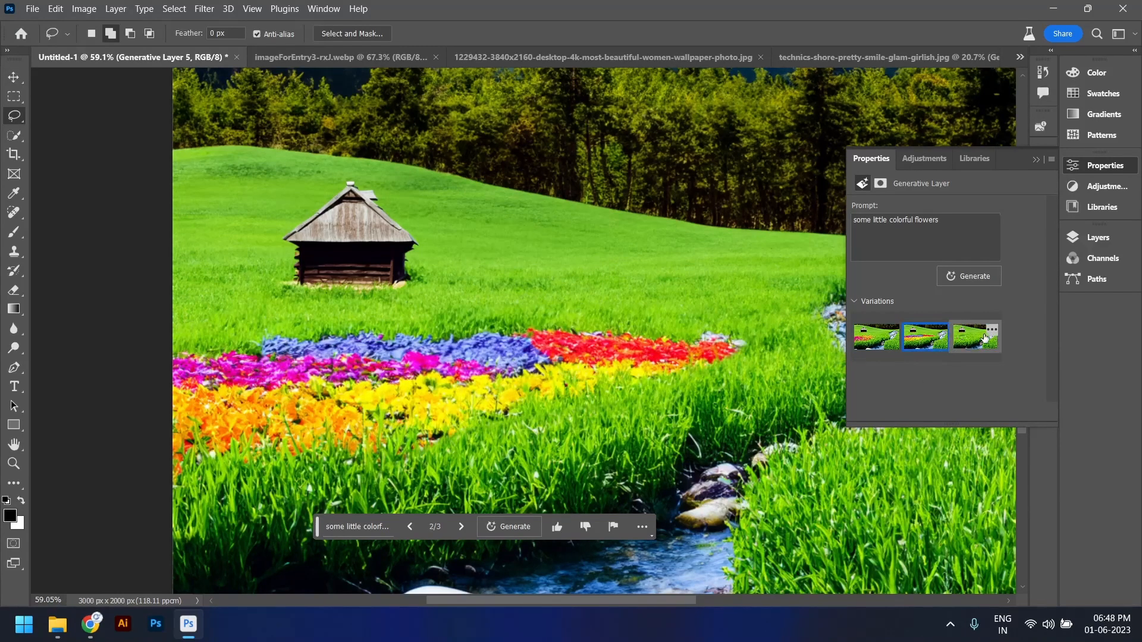
left_click(968, 342)
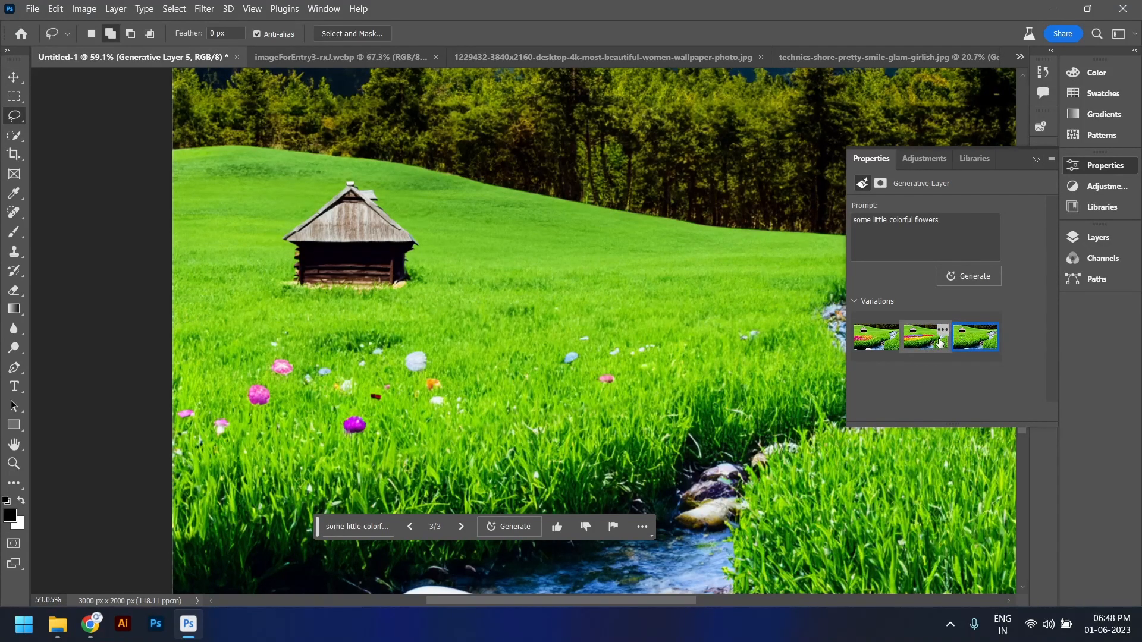
scroll(484, 351, "down", 3)
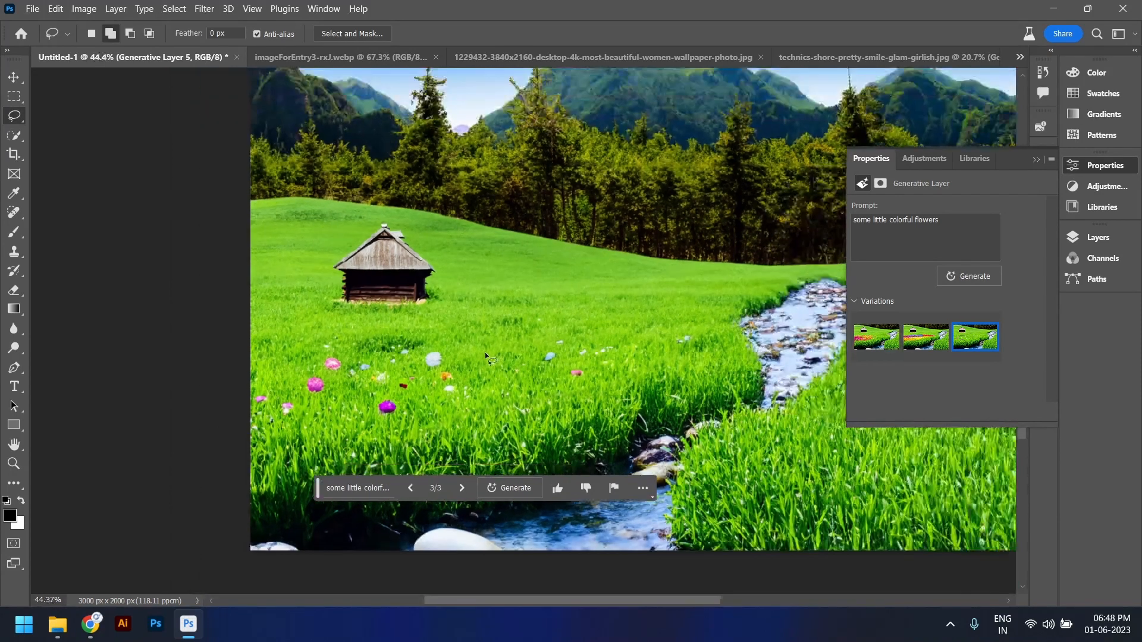
scroll(550, 381, "up", 2)
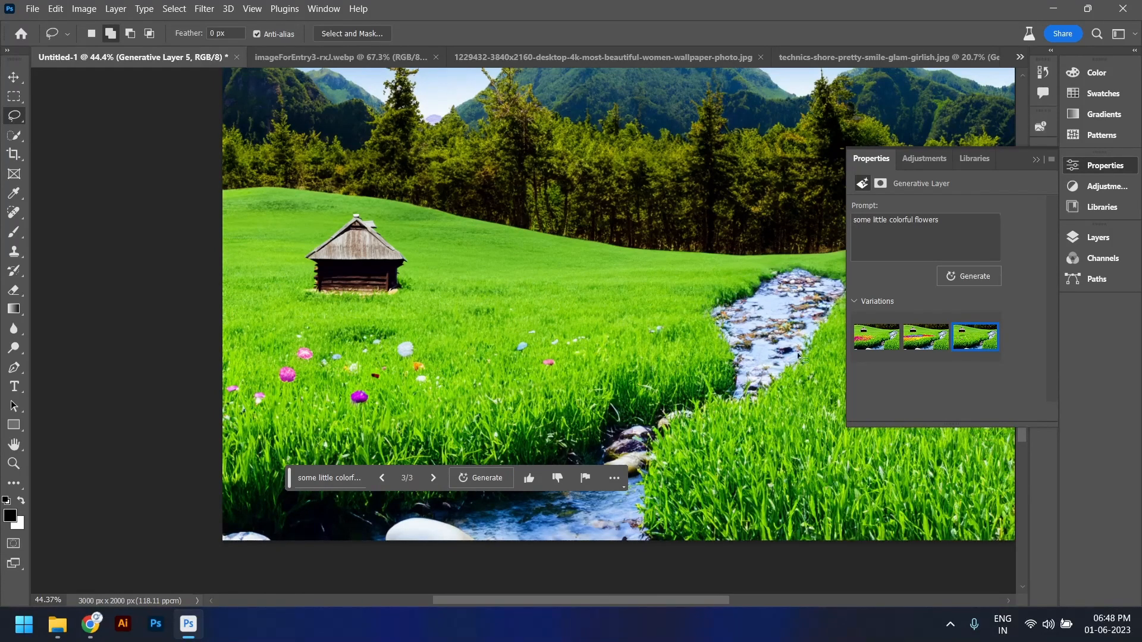
left_click(924, 337)
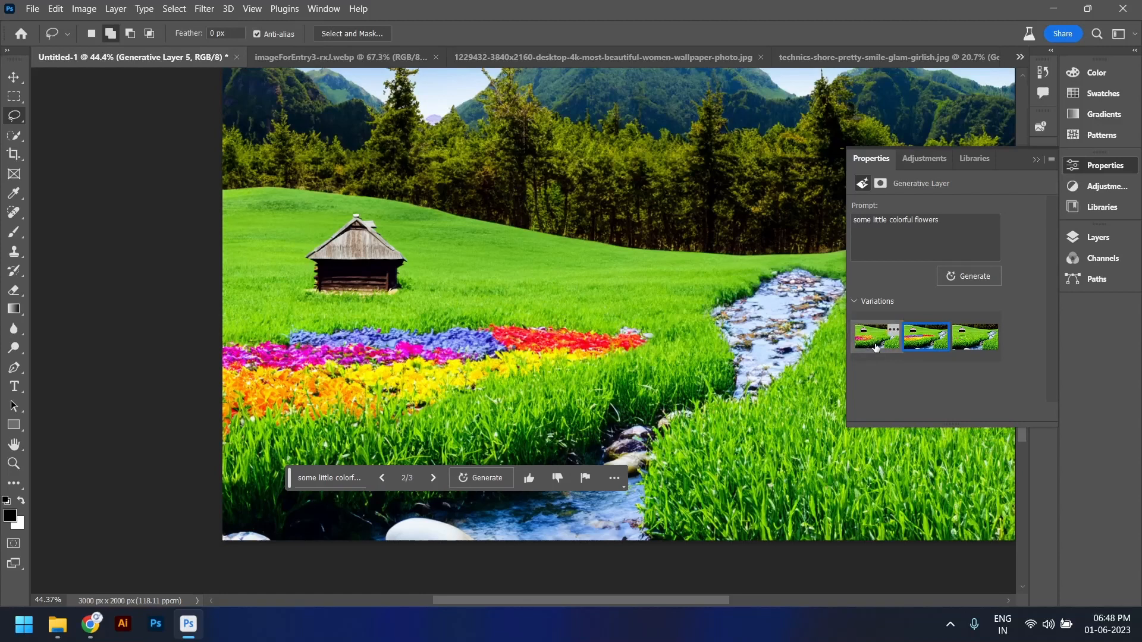
left_click(872, 350)
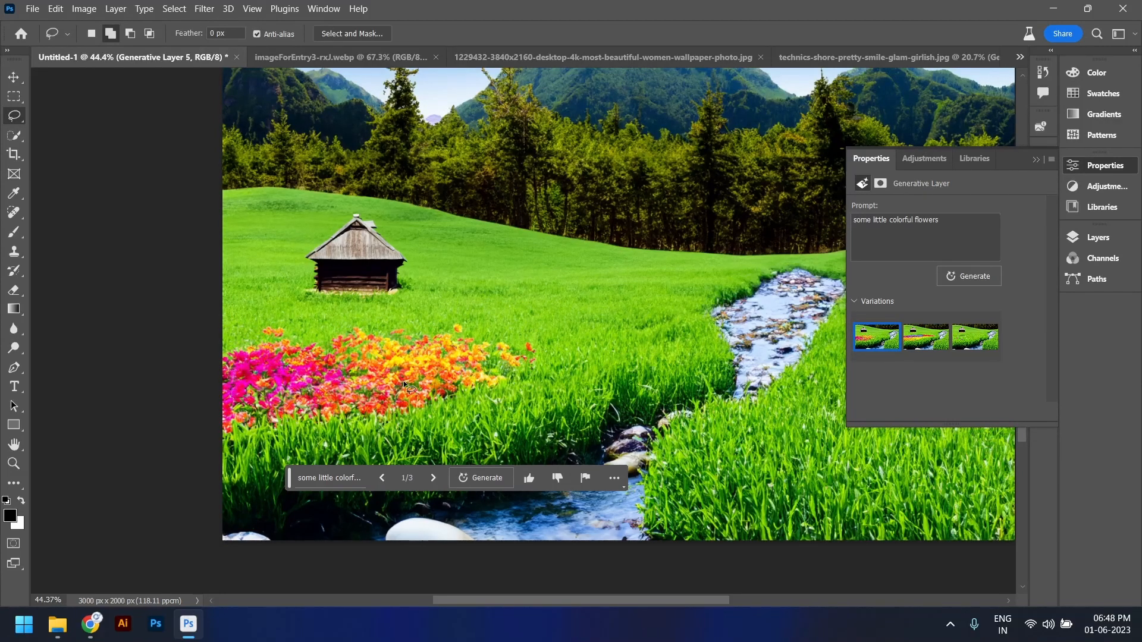
scroll(341, 355, "down", 2)
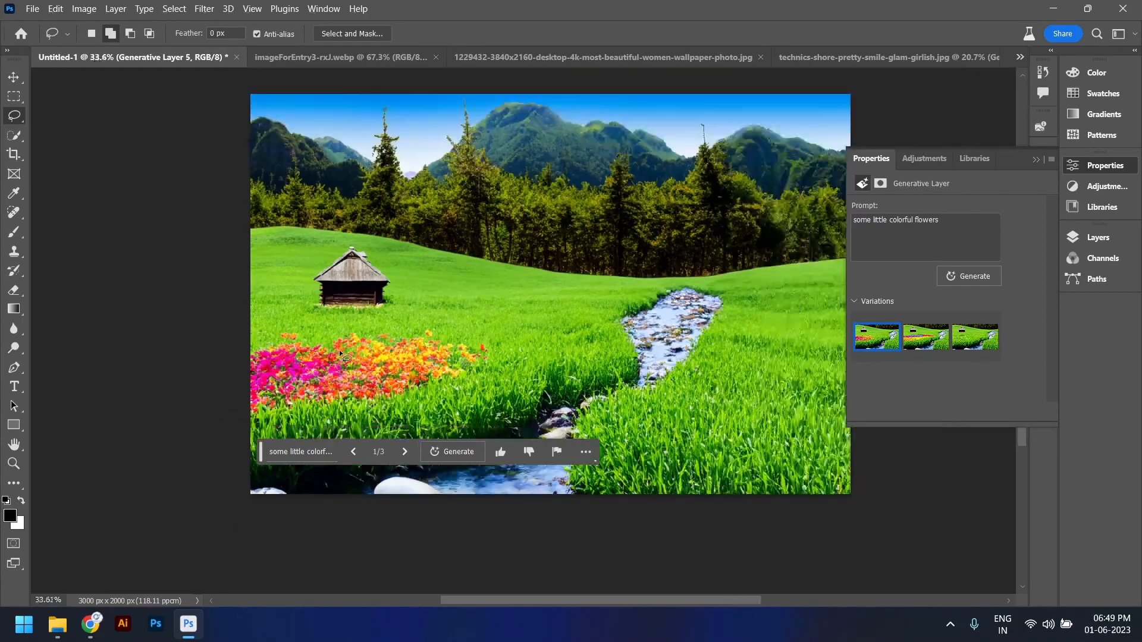